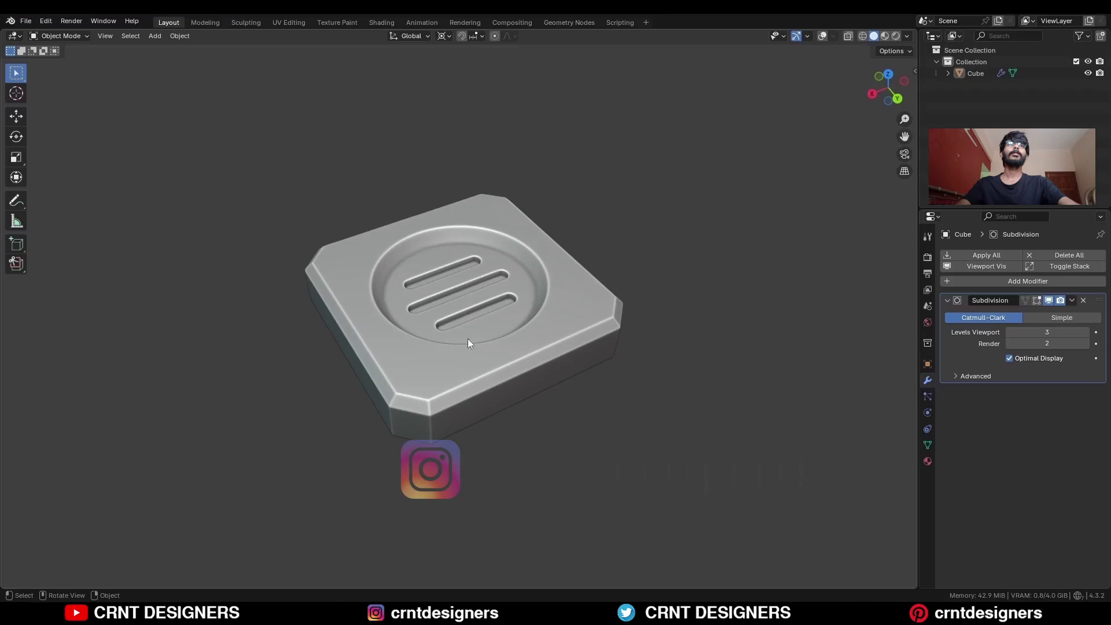
Delete the existing bevelled tray object and turn the viewport overlays on
{"action": "middle_click_drag", "start_coordinate": [467, 343], "coordinate": [681, 384]}
{"action": "middle_click_drag", "start_coordinate": [572, 341], "coordinate": [595, 351], "text": "shift"}
{"action": "key", "text": "x"}
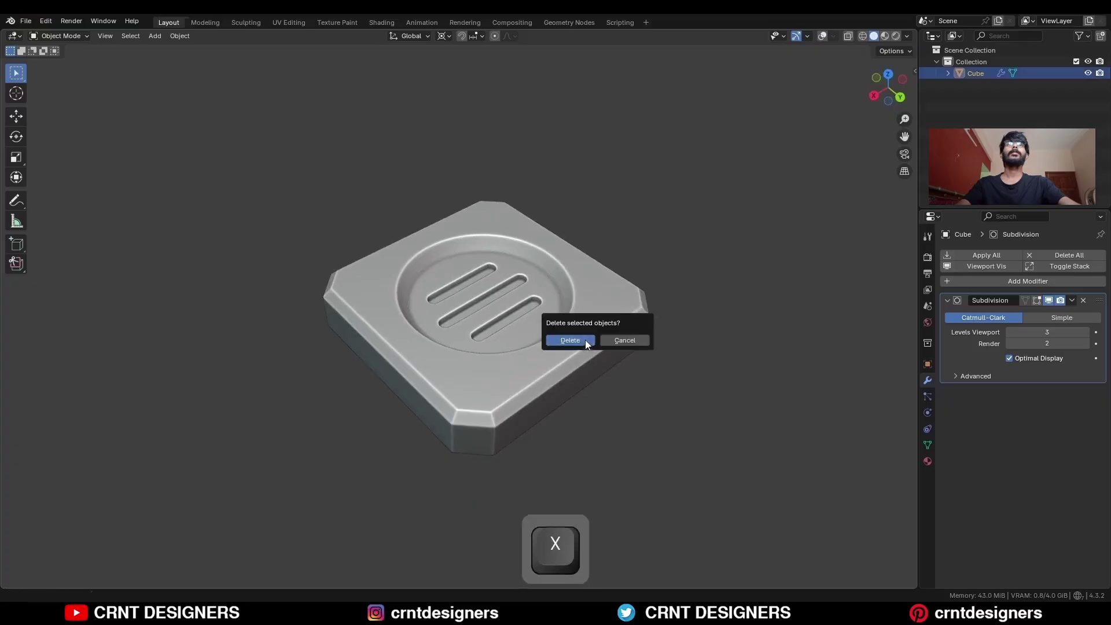
{"action": "left_click", "coordinate": [585, 340]}
{"action": "key", "text": "shift+alt+z"}
Add a cube mesh and move it up 1 m along Z so its base rests on the ground plane
{"action": "middle_click_drag", "start_coordinate": [534, 359], "coordinate": [504, 259], "text": "shift"}
{"action": "key", "text": "shift+a"}
{"action": "mouse_move", "coordinate": [488, 230]}
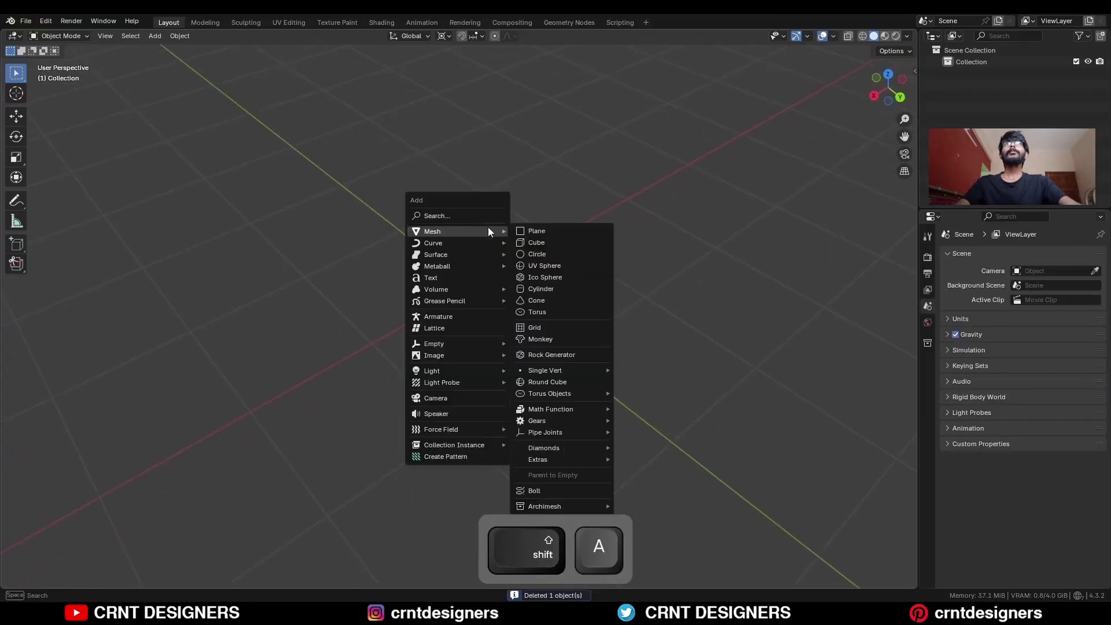
{"action": "left_click", "coordinate": [531, 242]}
{"action": "key", "text": "ctrl+KP_1"}
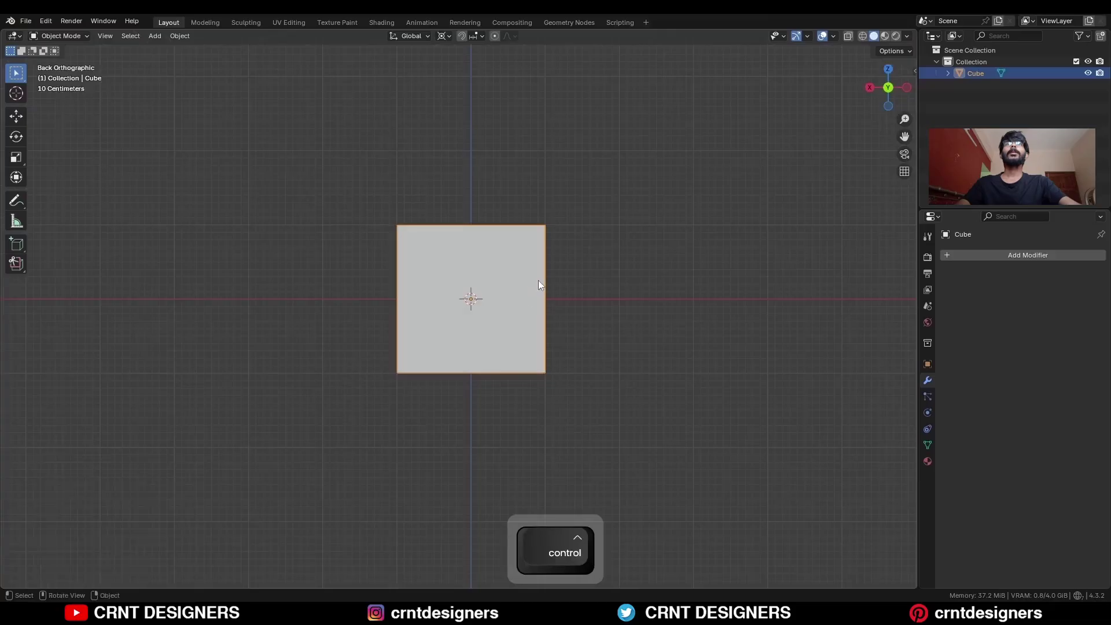
{"action": "key", "text": "g"}
{"action": "key", "text": "z"}
{"action": "left_click", "coordinate": [553, 211]}
Flatten the cube along Z from its base to about one-fifth of its height and apply the scale
{"action": "key", "text": "s"}
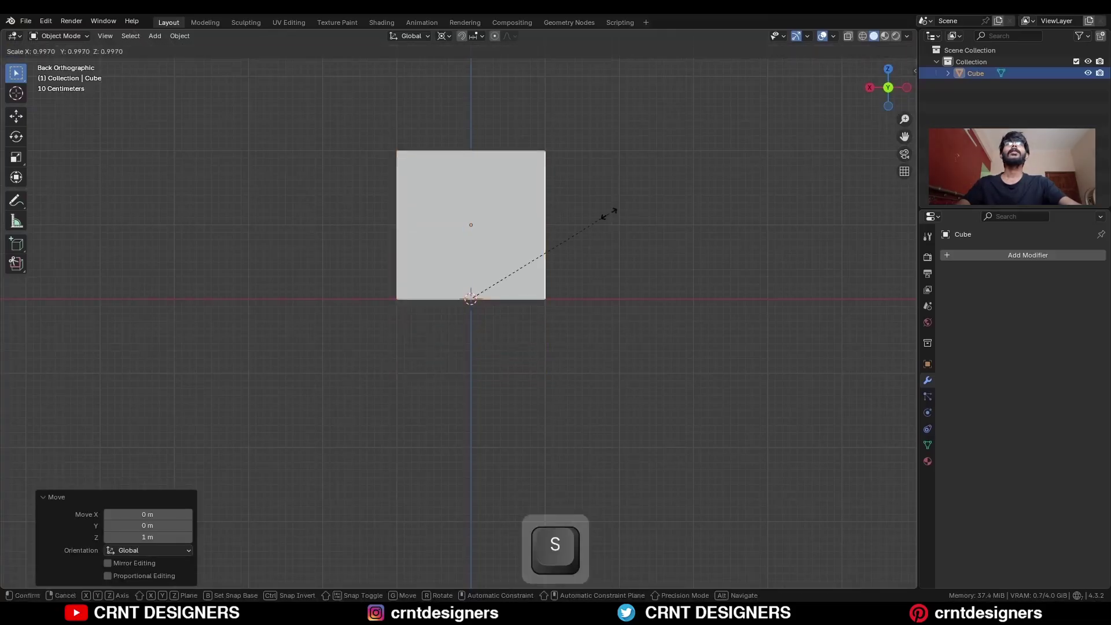
{"action": "key", "text": "z"}
{"action": "left_click", "coordinate": [498, 287], "text": "ctrl"}
{"action": "scroll", "coordinate": [562, 246], "scroll_direction": "up", "scroll_amount": 3}
{"action": "middle_click_drag", "start_coordinate": [563, 245], "coordinate": [573, 293]}
{"action": "key", "text": "ctrl+a"}
{"action": "left_click", "coordinate": [578, 282]}
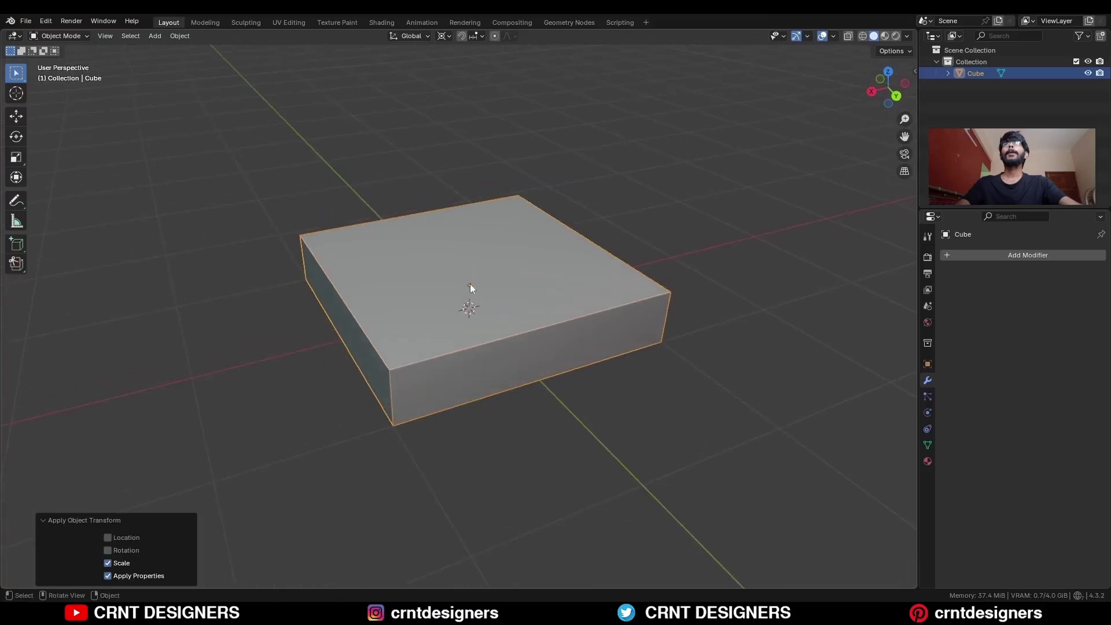
Bevel the slab's four vertical corner edges with one segment, about 0.3 m wide
{"action": "key", "text": "Tab"}
{"action": "key", "text": "2"}
{"action": "key", "text": "alt+a"}
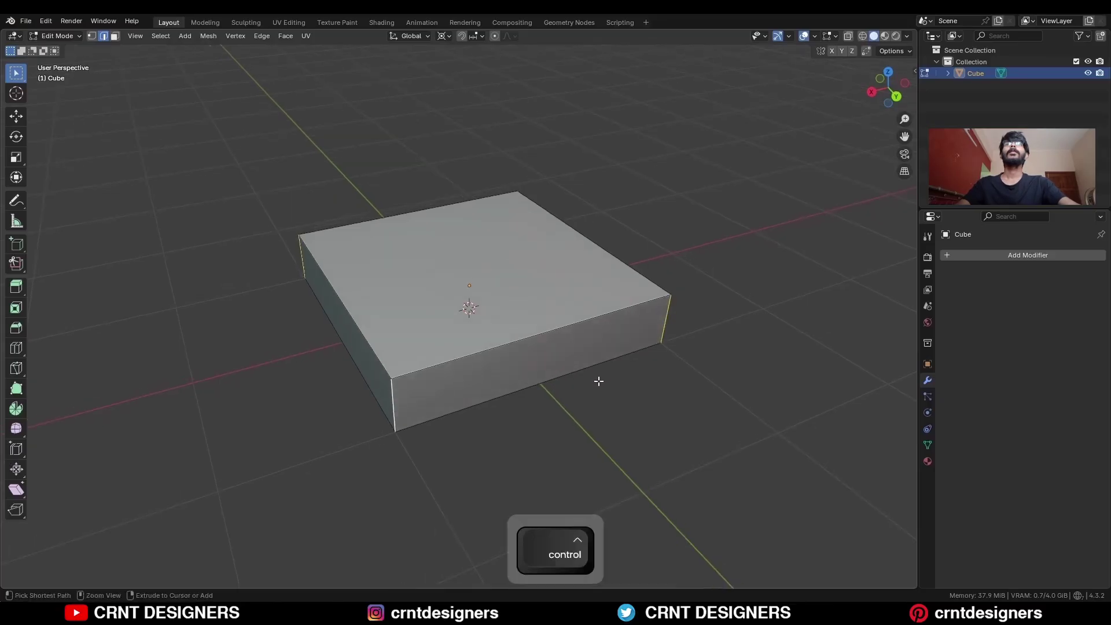
{"action": "key", "text": "ctrl+b"}
{"action": "left_click", "coordinate": [627, 409]}
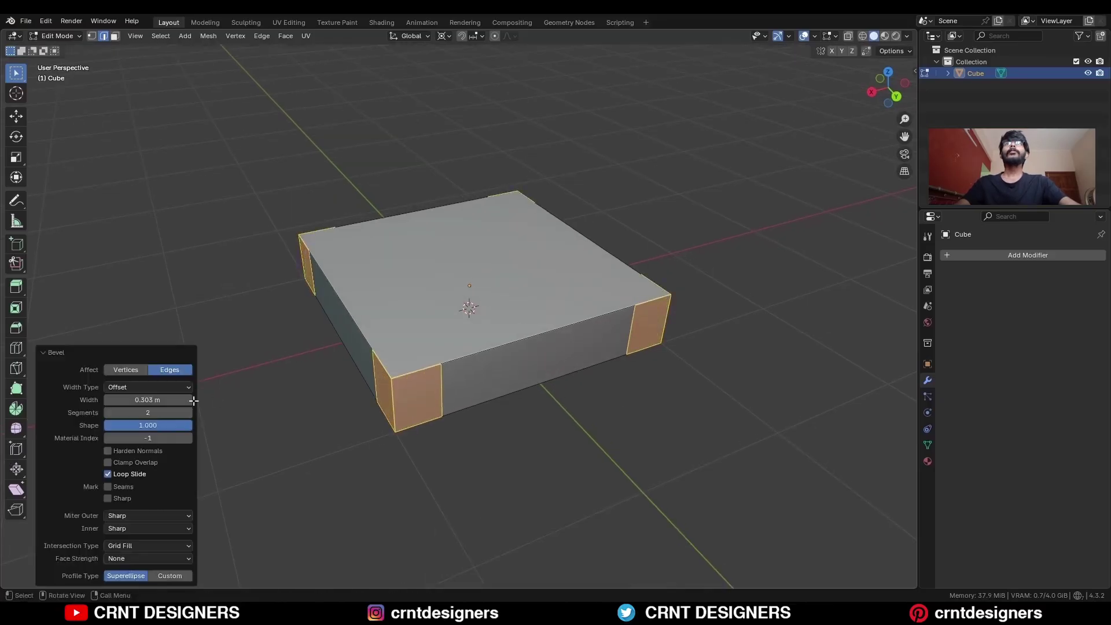
{"action": "left_click", "coordinate": [107, 412]}
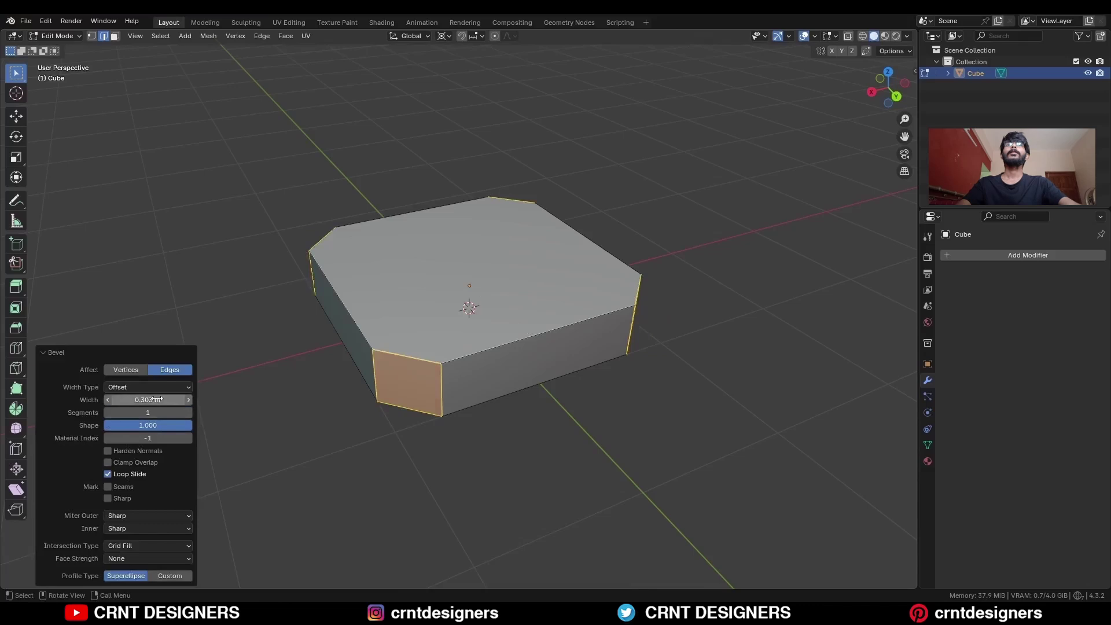
{"action": "type", "text": "3"}
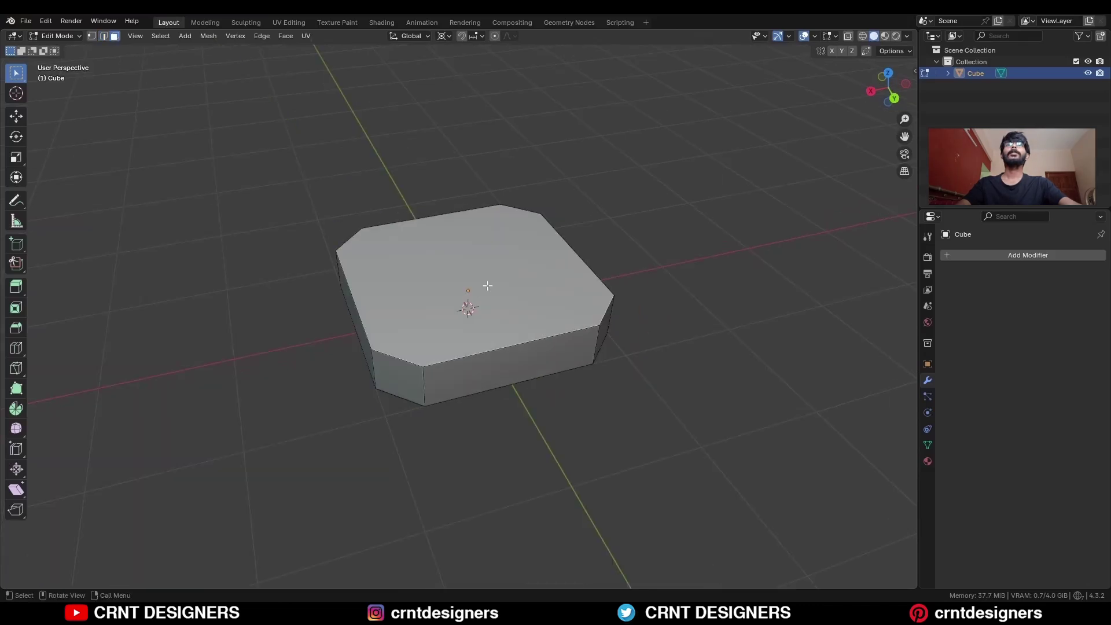
Bevel the outline of the slab's top face with a single segment 0.07 m wide
{"action": "left_click", "coordinate": [476, 280]}
{"action": "middle_click_drag", "start_coordinate": [507, 298], "coordinate": [513, 302]}
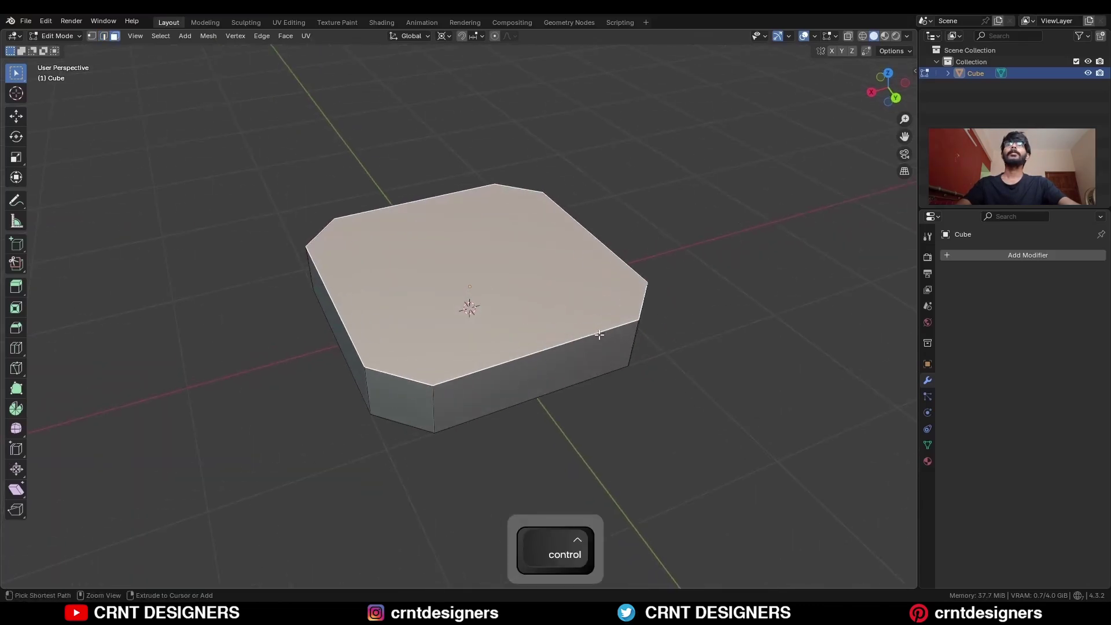
{"action": "key", "text": "ctrl+b"}
{"action": "left_click", "coordinate": [614, 356]}
{"action": "left_click", "coordinate": [147, 399]}
{"action": "type", "text": "0.07"}
{"action": "key", "text": "Return"}
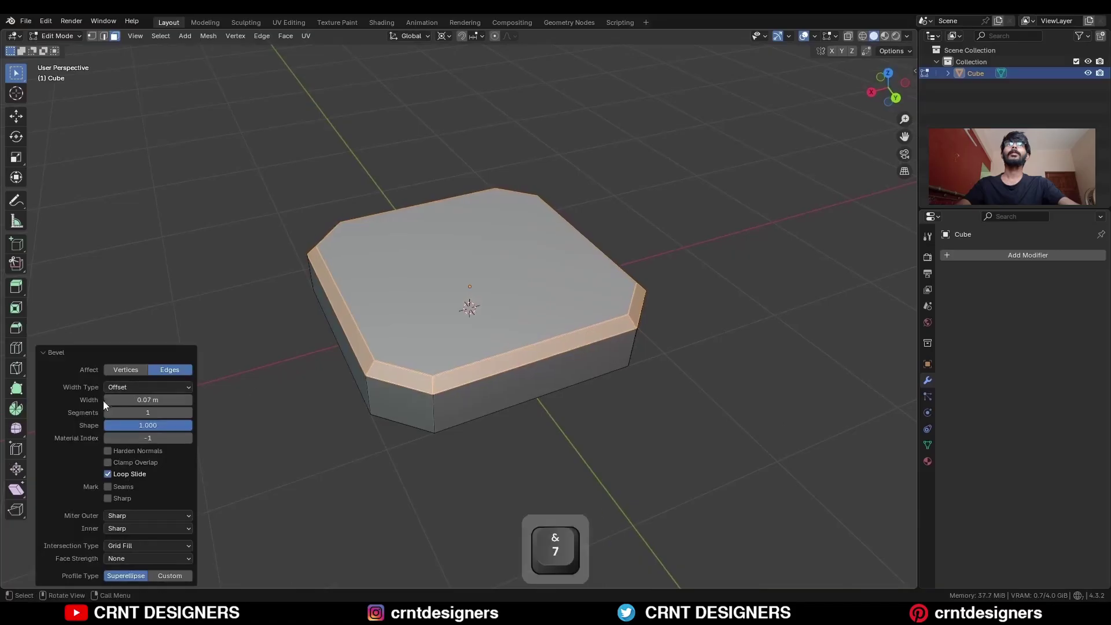
Return to Object Mode and add a cylinder with 32 vertices at the slab's centre
{"action": "middle_click_drag", "start_coordinate": [710, 218], "coordinate": [686, 280]}
{"action": "key", "text": "Tab"}
{"action": "middle_click_drag", "start_coordinate": [568, 298], "coordinate": [573, 312]}
{"action": "key", "text": "shift+a"}
{"action": "mouse_move", "coordinate": [452, 231]}
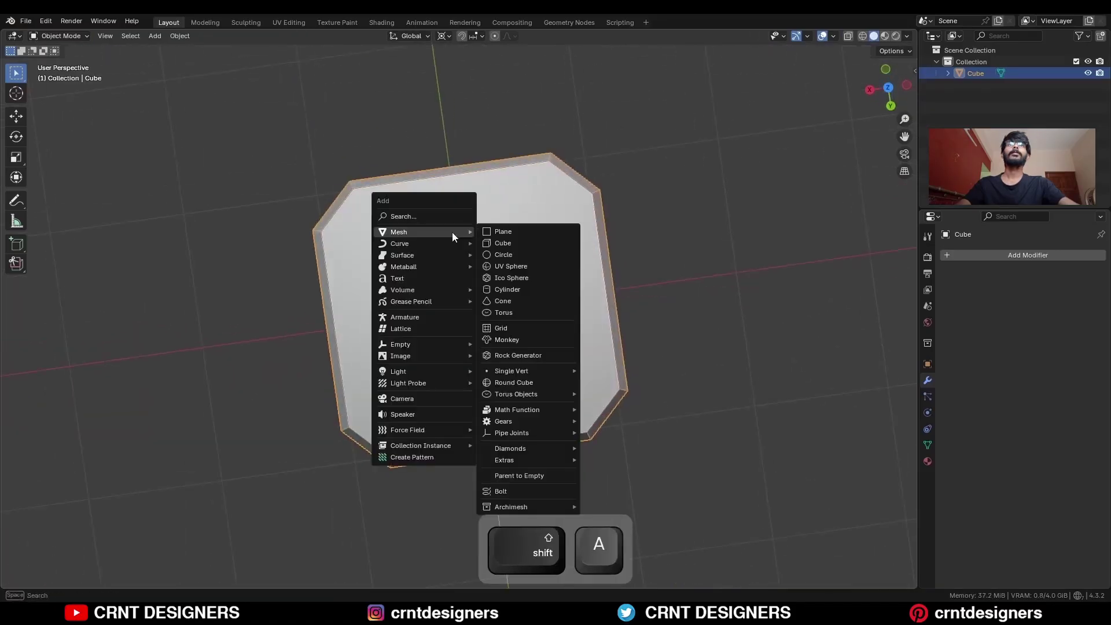
{"action": "left_click", "coordinate": [505, 289]}
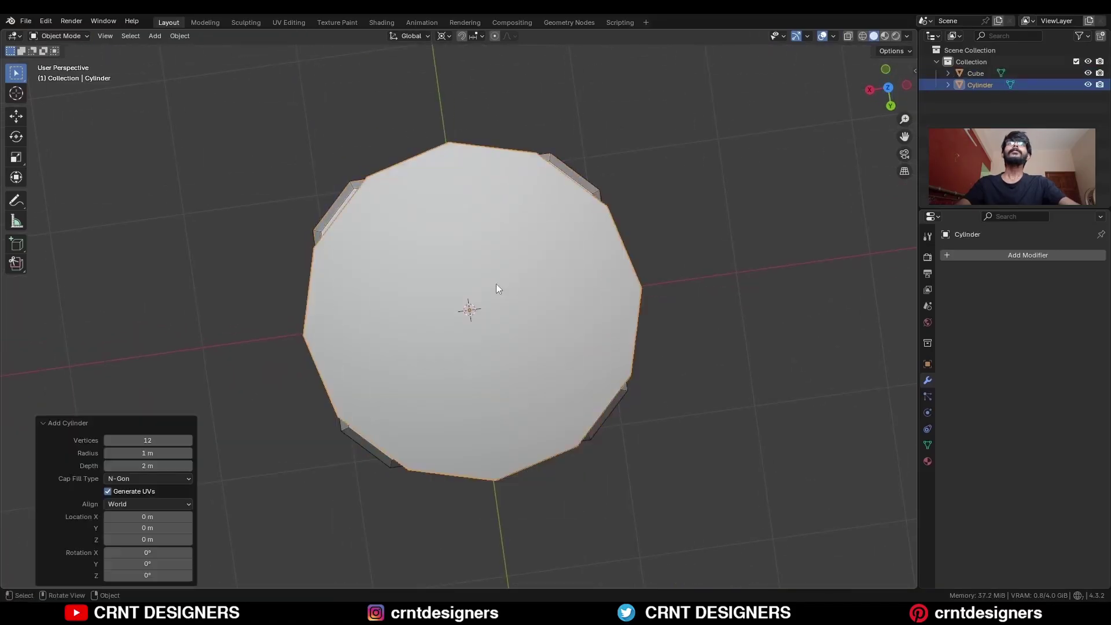
{"action": "left_click", "coordinate": [168, 440]}
{"action": "type", "text": "32"}
{"action": "key", "text": "Return"}
Scale the cylinder uniformly to about 0.764 of its size
{"action": "scroll", "coordinate": [540, 366], "scroll_direction": "down", "scroll_amount": 3}
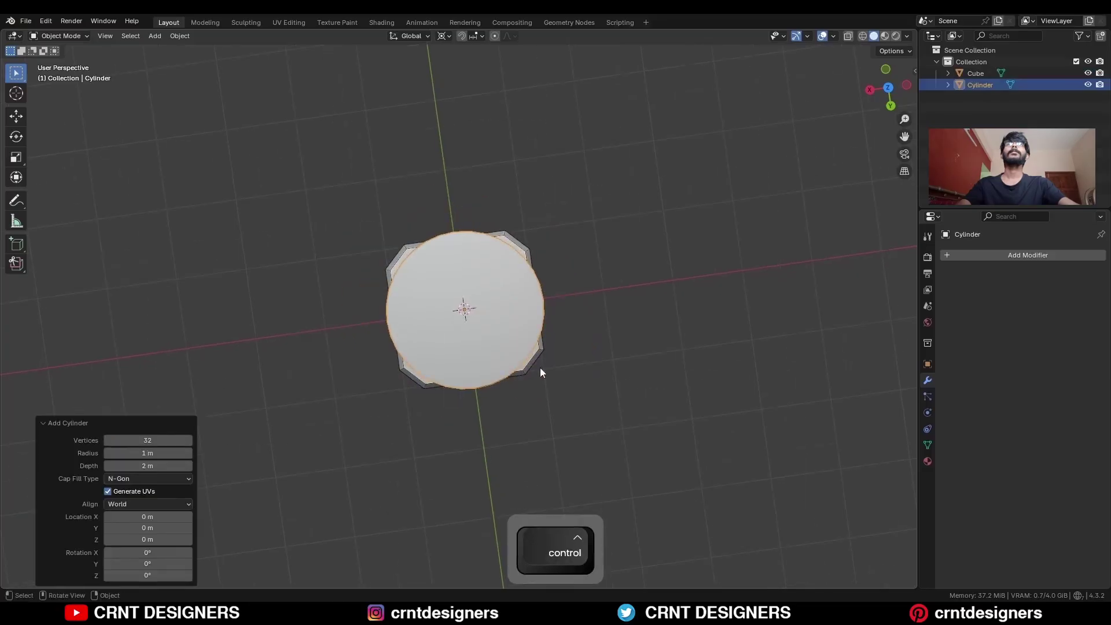
{"action": "middle_click_drag", "start_coordinate": [540, 367], "coordinate": [573, 312]}
{"action": "key", "text": "s"}
{"action": "left_click", "coordinate": [584, 297]}
Raise the cylinder about 0.968 m along Z so only its lower end sinks into the slab
{"action": "key", "text": "KP_1"}
{"action": "scroll", "coordinate": [530, 337], "scroll_direction": "up", "scroll_amount": 3}
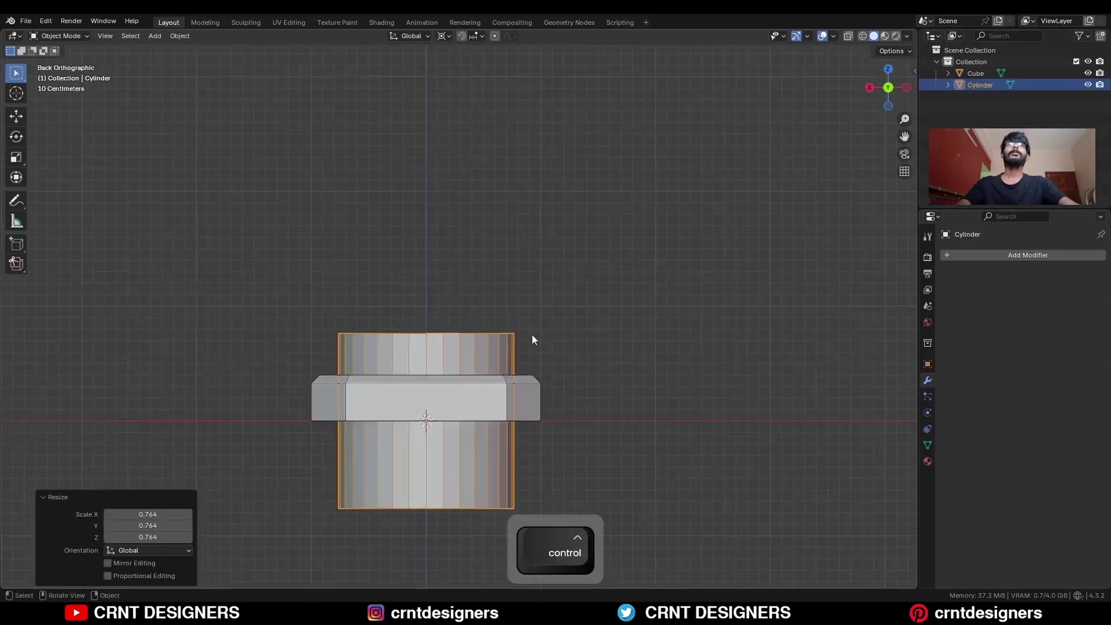
{"action": "key", "text": "ctrl+KP_1"}
{"action": "key", "text": "g"}
{"action": "key", "text": "z"}
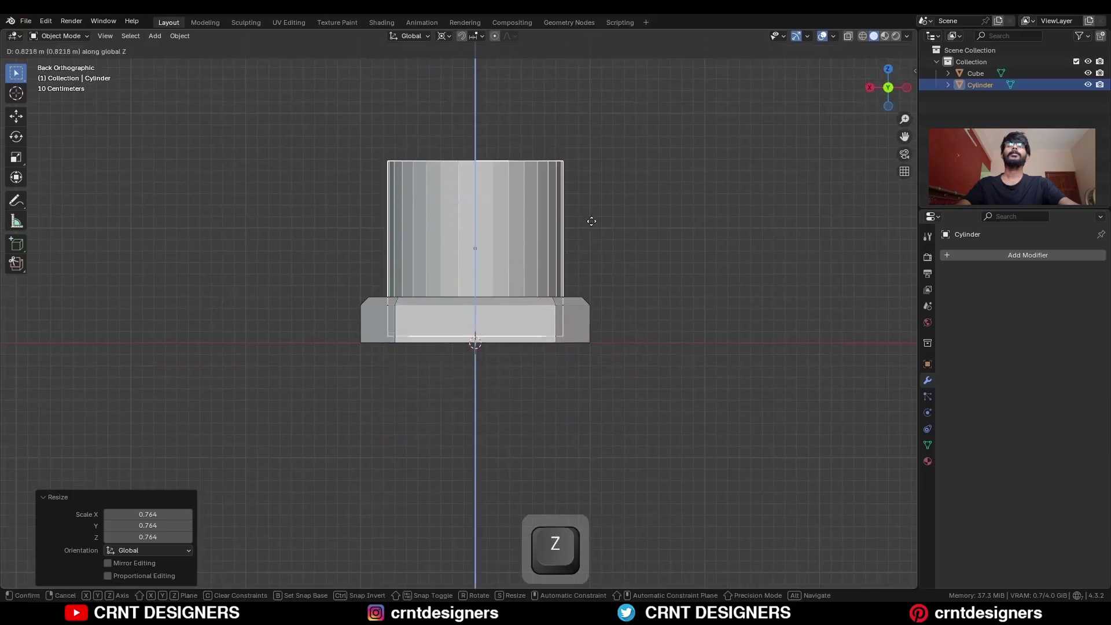
{"action": "left_click", "coordinate": [591, 221]}
Scale the cylinder down slightly more so its circle leaves a wider margin to the slab's edges
{"action": "middle_click_drag", "start_coordinate": [590, 220], "coordinate": [565, 294]}
{"action": "key", "text": "KP_7"}
{"action": "scroll", "coordinate": [663, 228], "scroll_direction": "up", "scroll_amount": 2}
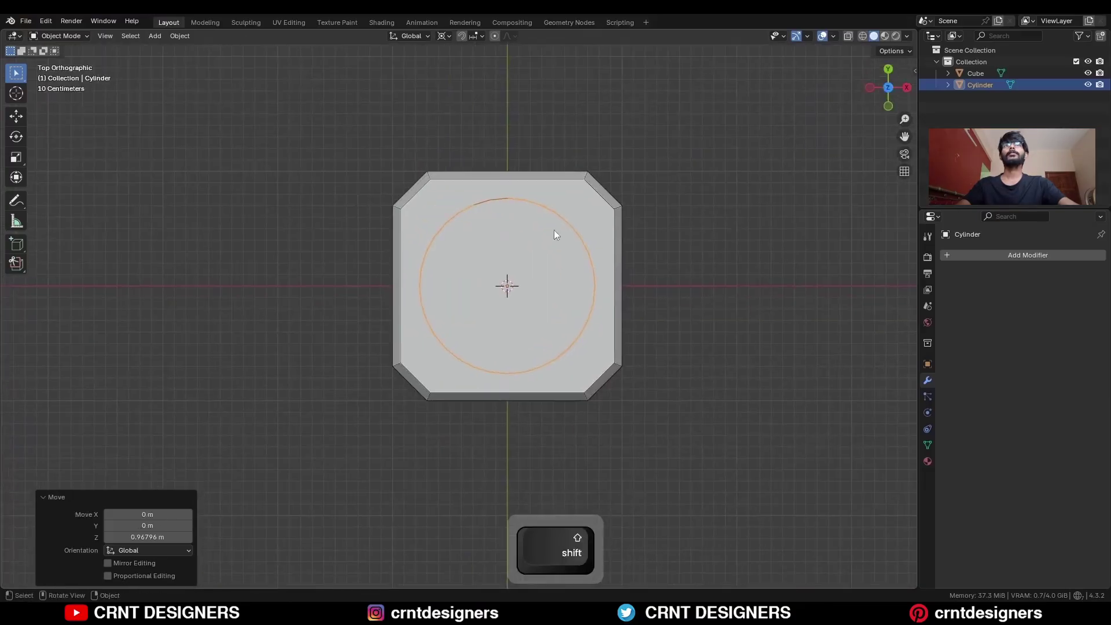
{"action": "key", "text": "s"}
{"action": "left_click", "coordinate": [644, 260]}
Cut the cylinder out of the slab with a Boolean Difference and apply the modifier
{"action": "left_click", "coordinate": [614, 250], "text": "shift"}
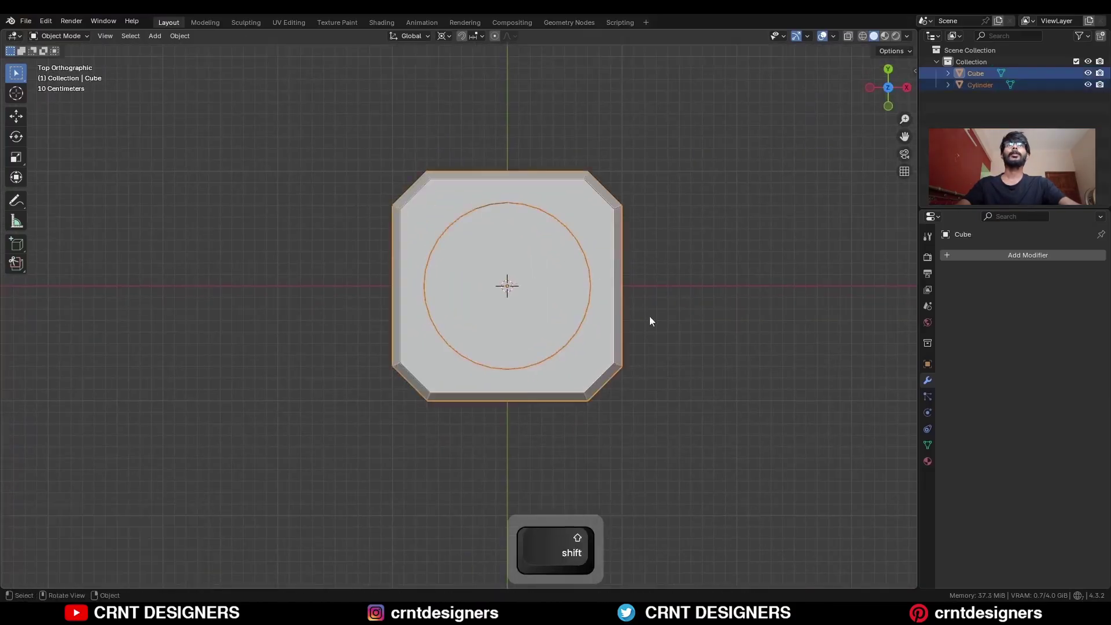
{"action": "middle_click_drag", "start_coordinate": [649, 321], "coordinate": [697, 276]}
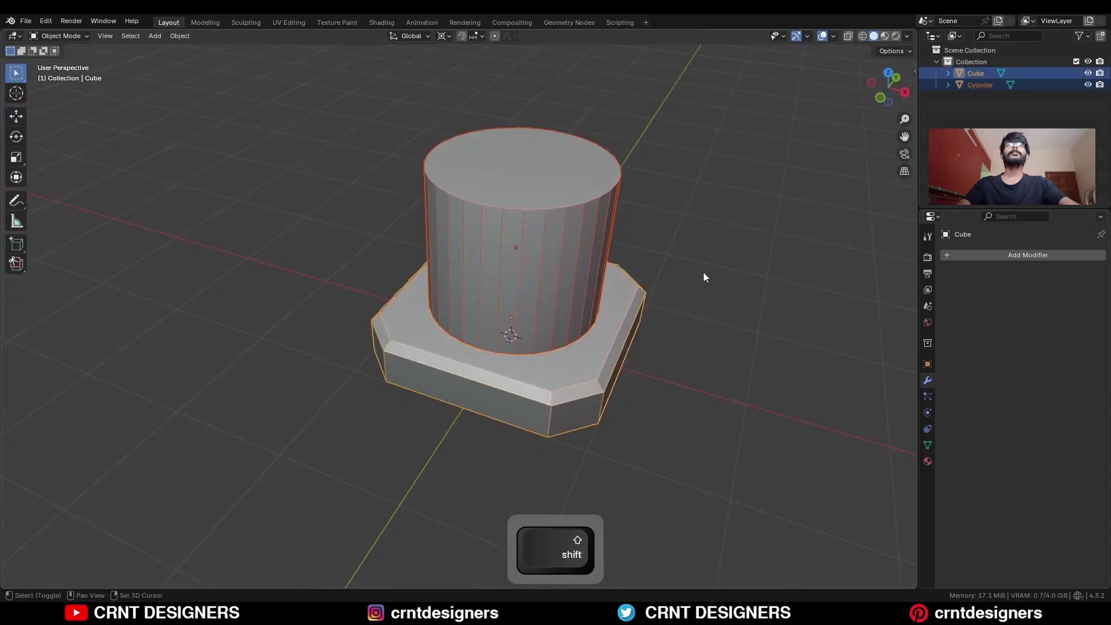
{"action": "key", "text": "shift+q"}
{"action": "left_click", "coordinate": [623, 269]}
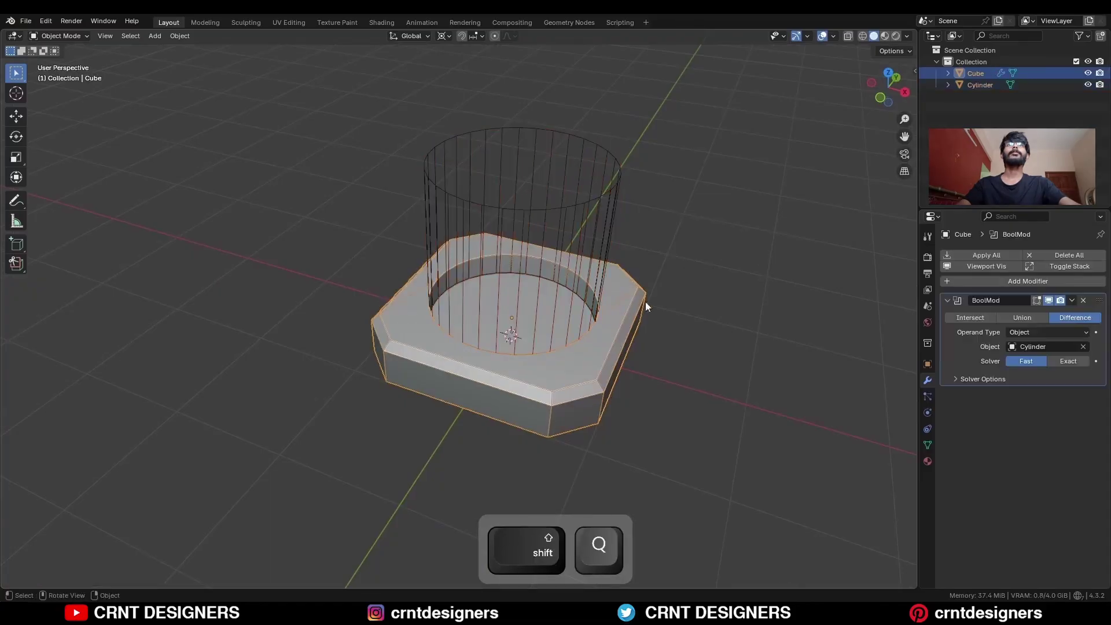
{"action": "left_click", "coordinate": [1071, 300]}
{"action": "left_click", "coordinate": [1055, 317]}
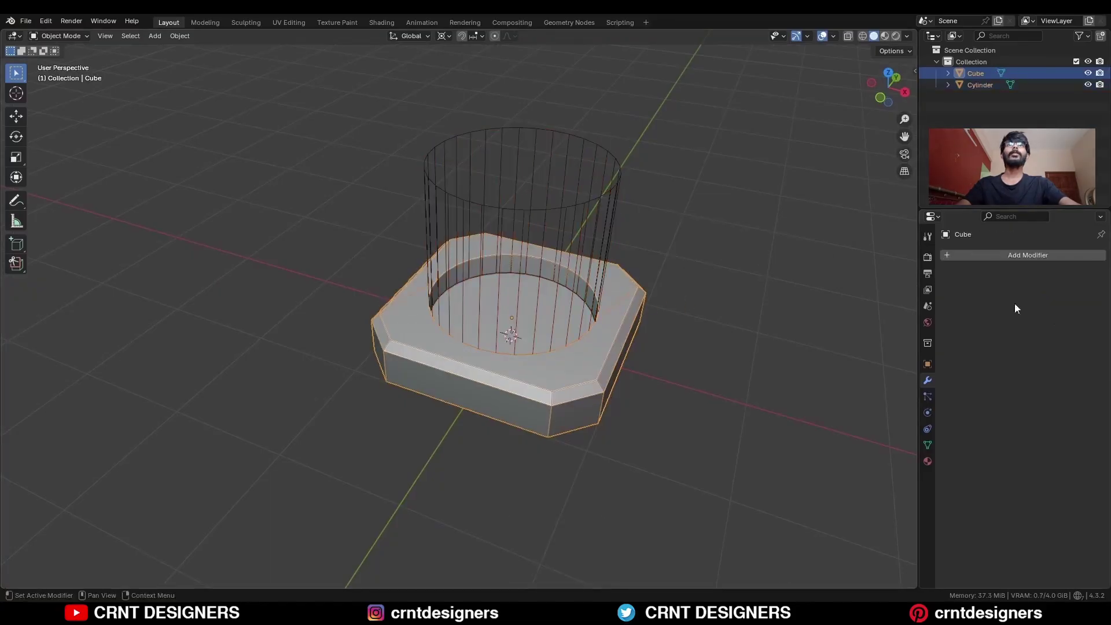
Delete the leftover wireframe cutter cylinder
{"action": "left_click", "coordinate": [616, 177]}
{"action": "key", "text": "x"}
{"action": "left_click", "coordinate": [610, 178]}
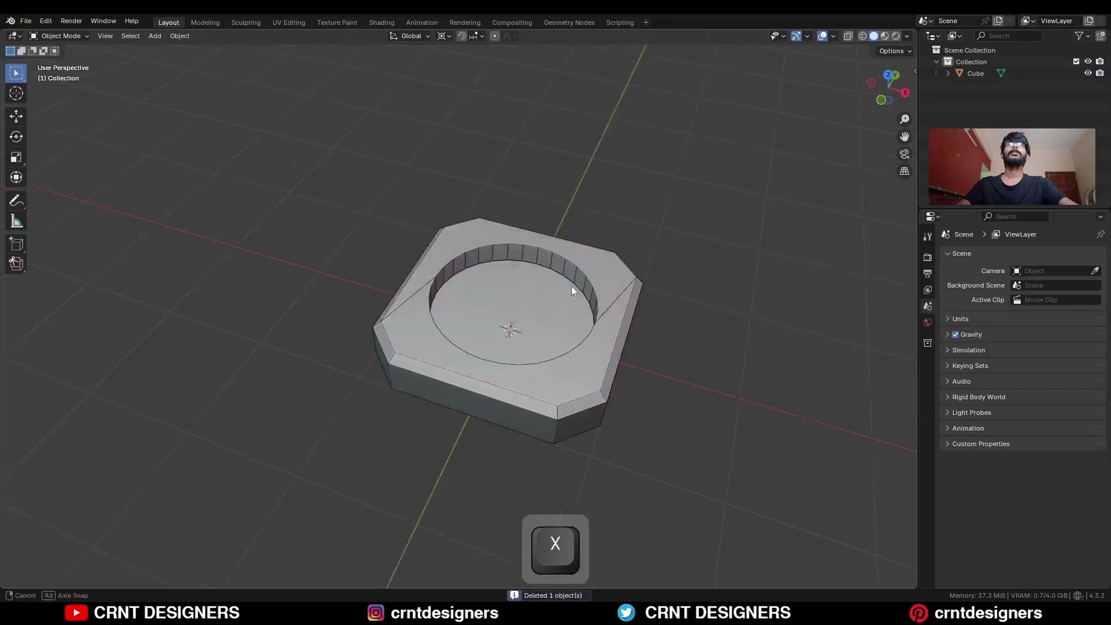
Symmetrize the whole slab mesh in Edit Mode from -Y to +Y
{"action": "left_click", "coordinate": [604, 238]}
{"action": "key", "text": "KP_7"}
{"action": "key", "text": "Tab"}
{"action": "key", "text": "a"}
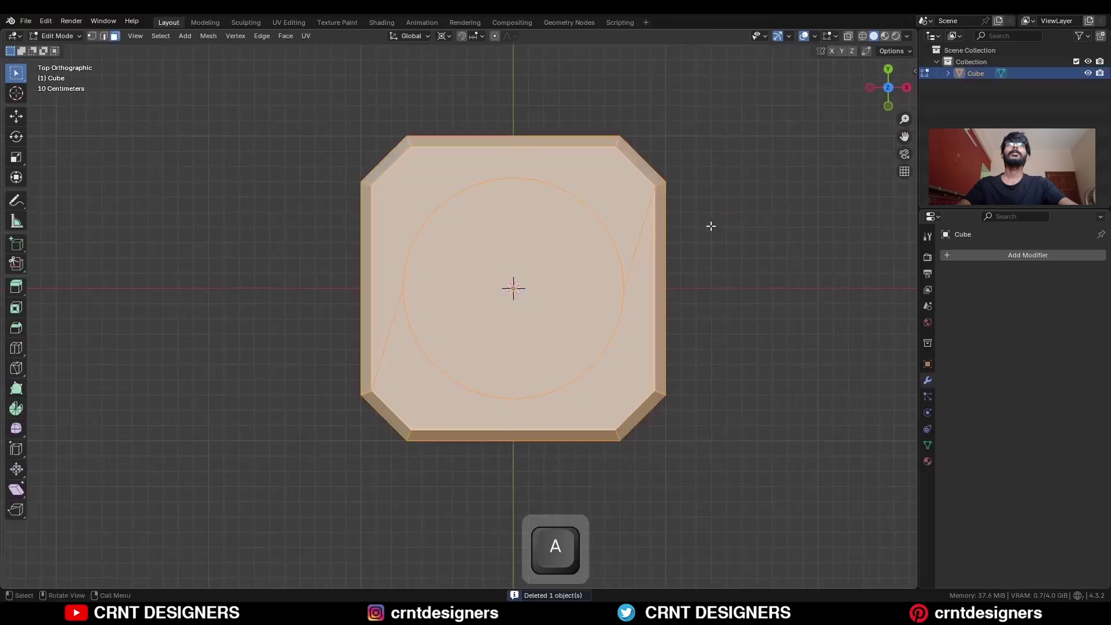
{"action": "left_click", "coordinate": [208, 35]}
{"action": "left_click", "coordinate": [238, 208]}
Symmetrize the whole slab mesh again with the direction +X to -X, leaving nothing selected
{"action": "key", "text": "a"}
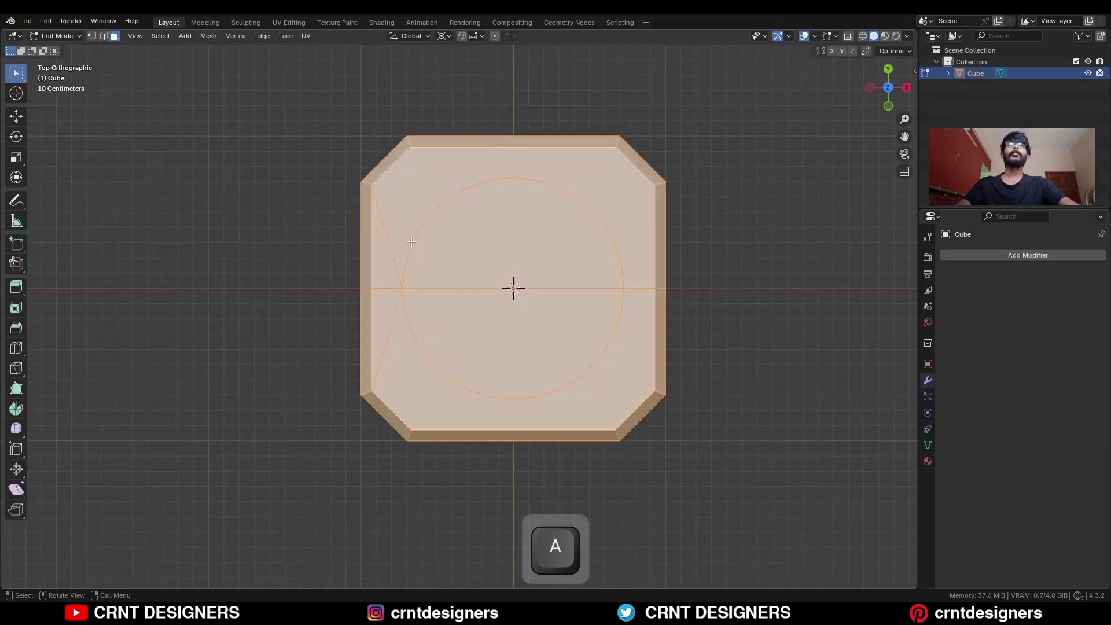
{"action": "left_click", "coordinate": [213, 37]}
{"action": "left_click", "coordinate": [241, 214]}
{"action": "left_click", "coordinate": [145, 563]}
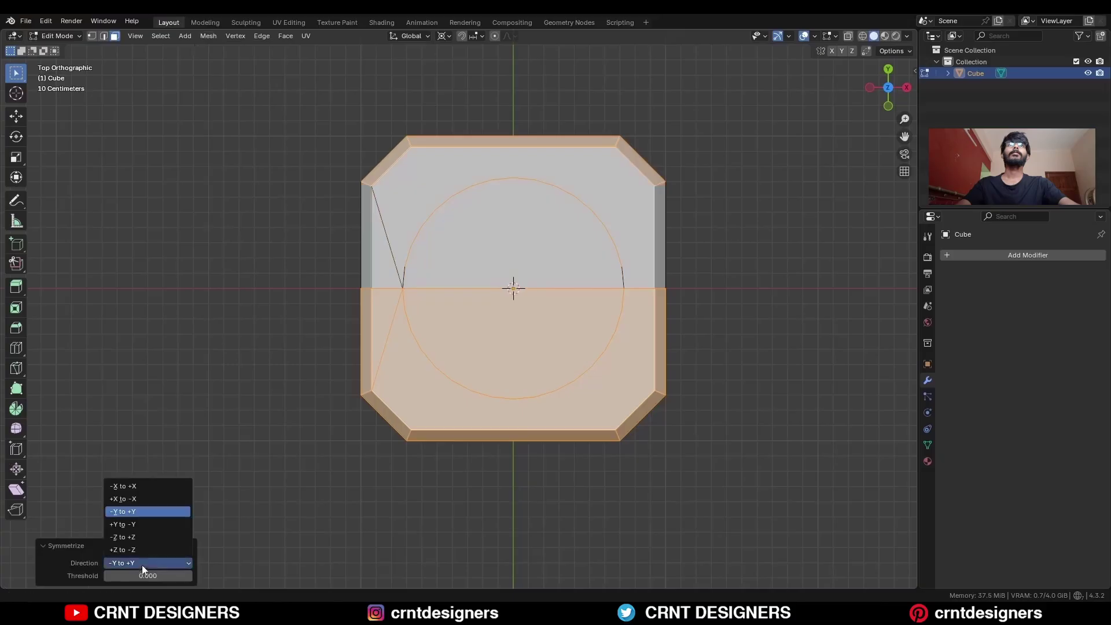
{"action": "left_click", "coordinate": [136, 498]}
{"action": "key", "text": "alt+a"}
Bevel the upper rim edge loop of the round recess outward into a wide single-segment chamfer
{"action": "middle_click_drag", "start_coordinate": [512, 301], "coordinate": [512, 222]}
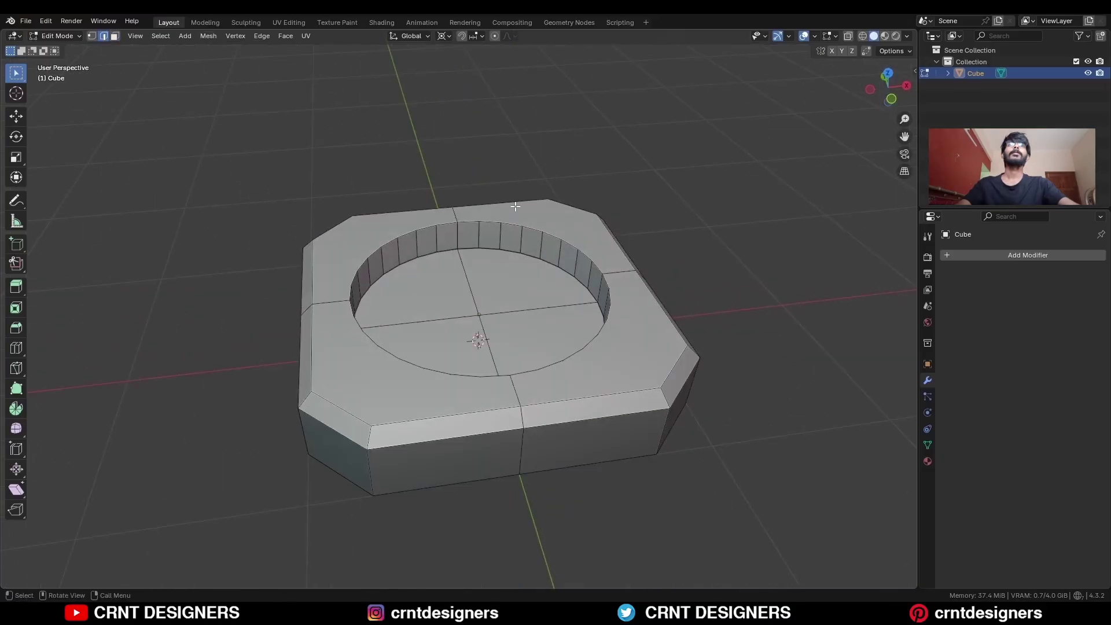
{"action": "left_click", "coordinate": [512, 222], "text": "alt"}
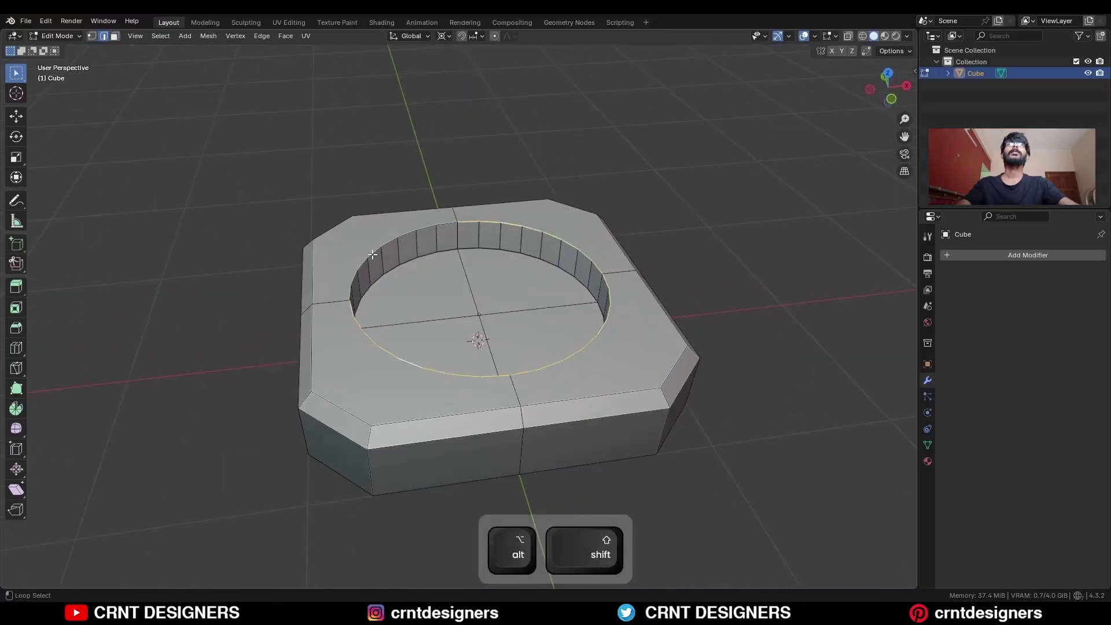
{"action": "key", "text": "ctrl+b"}
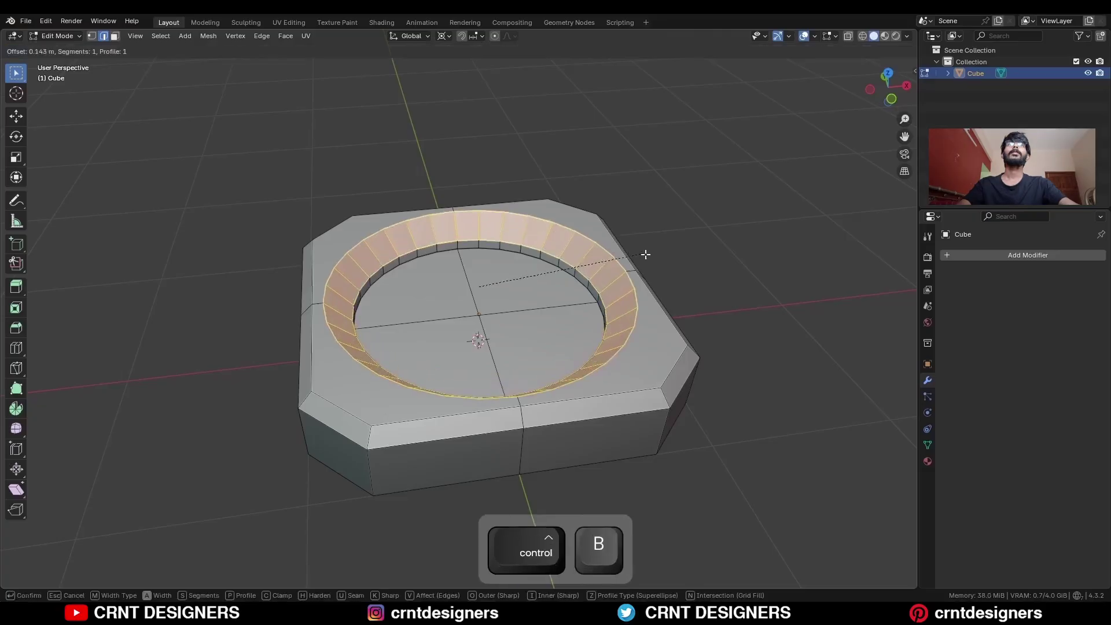
{"action": "left_click", "coordinate": [629, 260]}
Dissolve the recess floor faces and the short wall around them into one circular face
{"action": "key", "text": "3"}
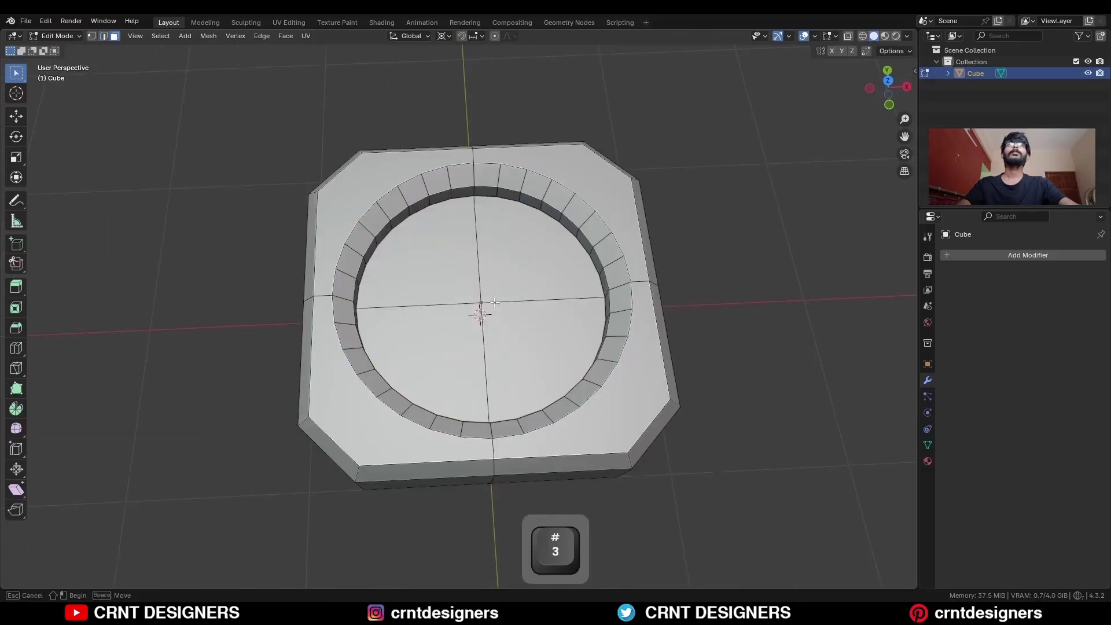
{"action": "left_click", "coordinate": [494, 301]}
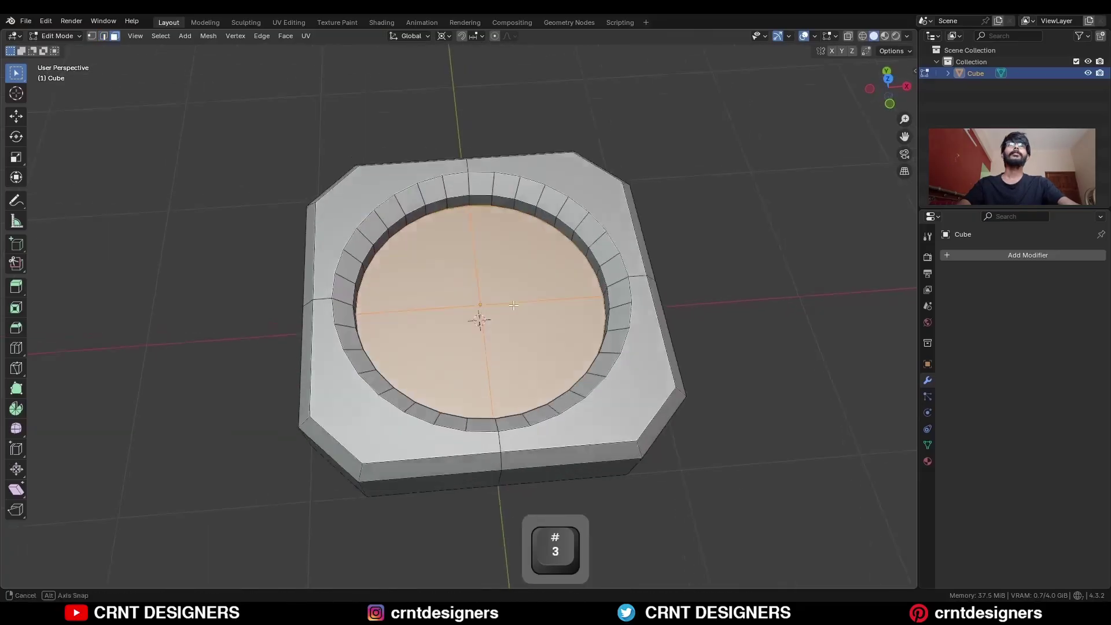
{"action": "middle_click_drag", "start_coordinate": [495, 302], "coordinate": [513, 277]}
{"action": "key", "text": "ctrl+equal"}
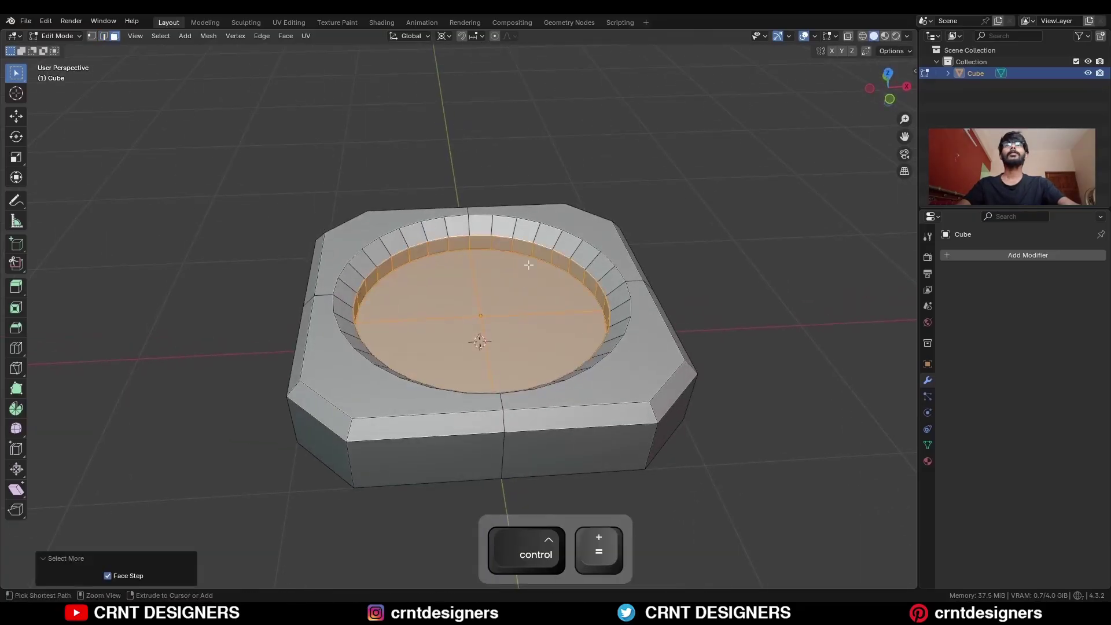
{"action": "key", "text": "ctrl+x"}
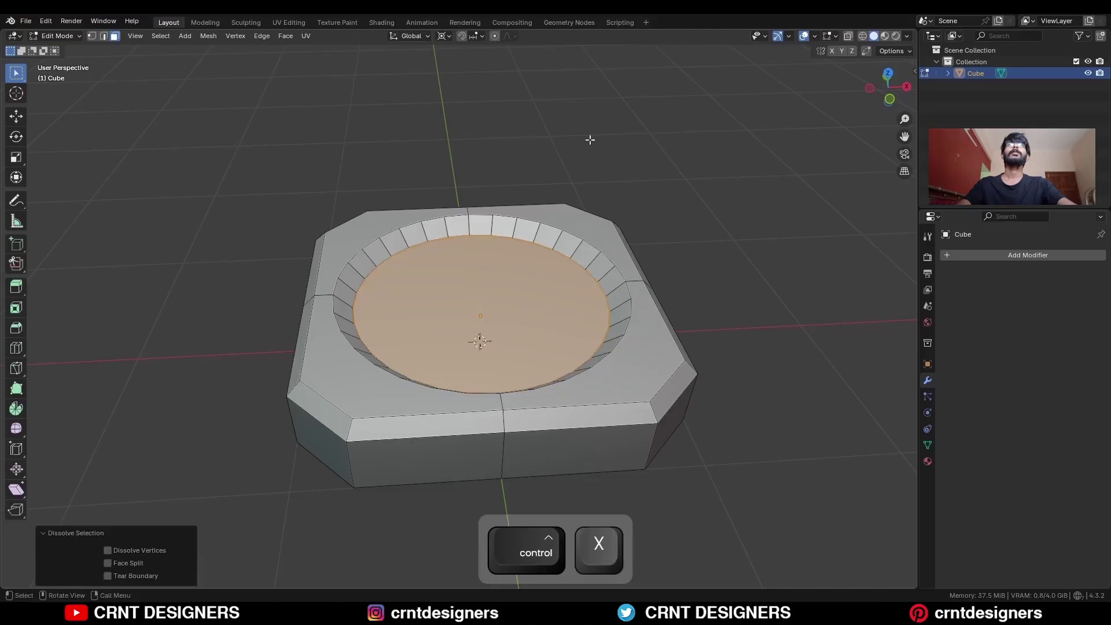
Separate the circular floor face into its own object and return to Object Mode
{"action": "middle_click_drag", "start_coordinate": [590, 140], "coordinate": [582, 258]}
{"action": "key", "text": "p"}
{"action": "left_click", "coordinate": [582, 258]}
{"action": "key", "text": "Tab"}
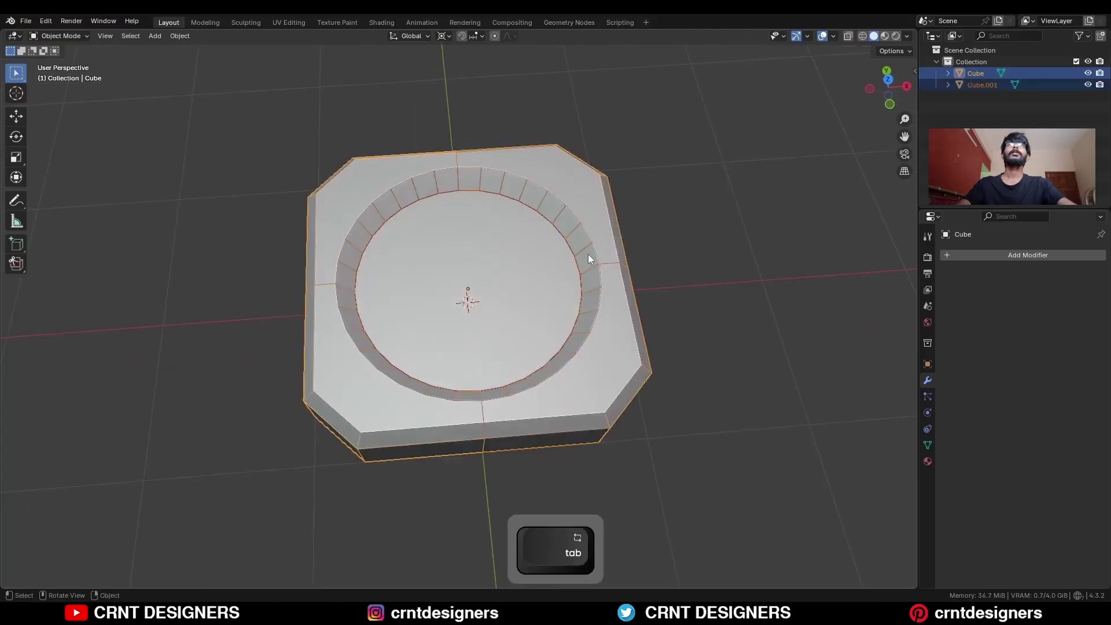
Isolate the separated circular face in local view and open its mesh in Edit Mode
{"action": "left_click", "coordinate": [532, 261]}
{"action": "key", "text": "slash"}
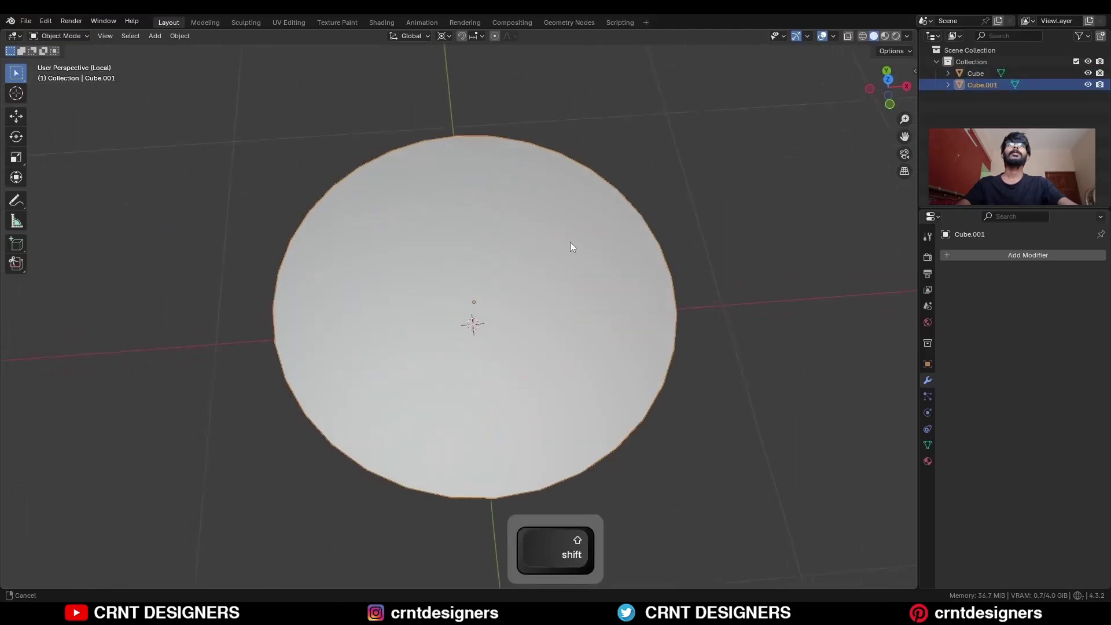
{"action": "key", "text": "Tab"}
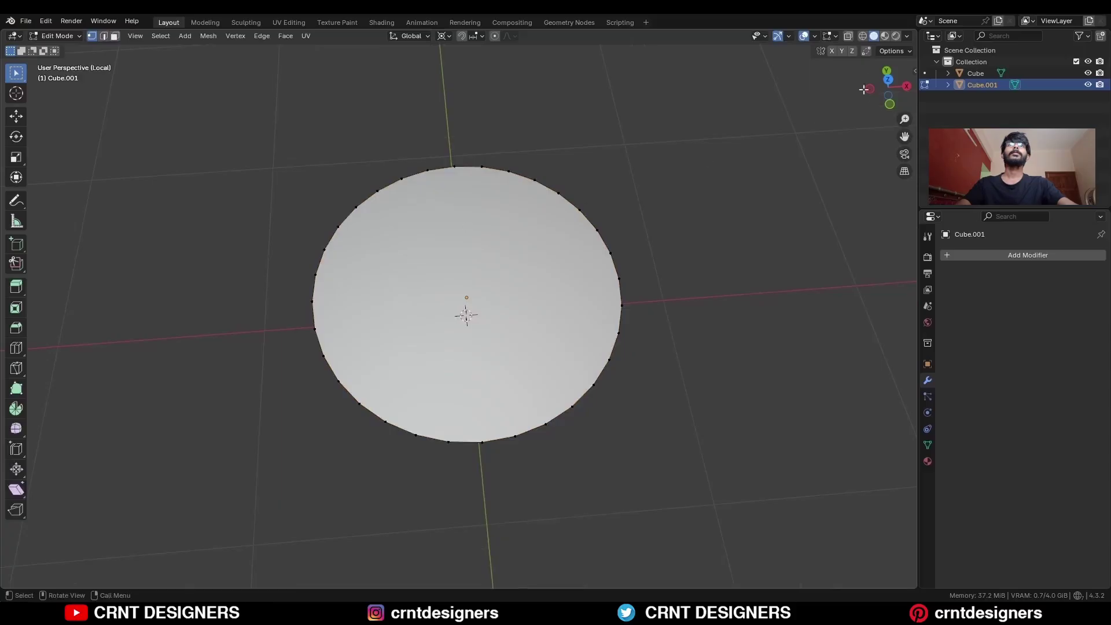
Add a 12-vertex cylinder at the centre of the circular face and scale it down to about 0.098
{"action": "left_click", "coordinate": [886, 88]}
{"action": "key", "text": "Tab"}
{"action": "key", "text": "shift+a"}
{"action": "mouse_move", "coordinate": [509, 136]}
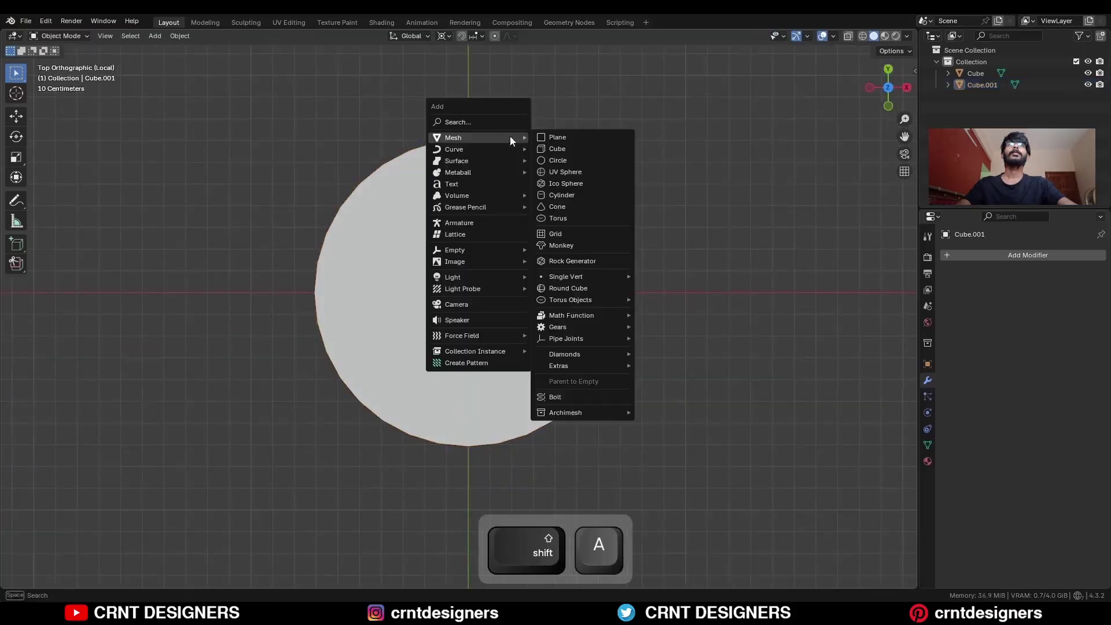
{"action": "left_click", "coordinate": [570, 195]}
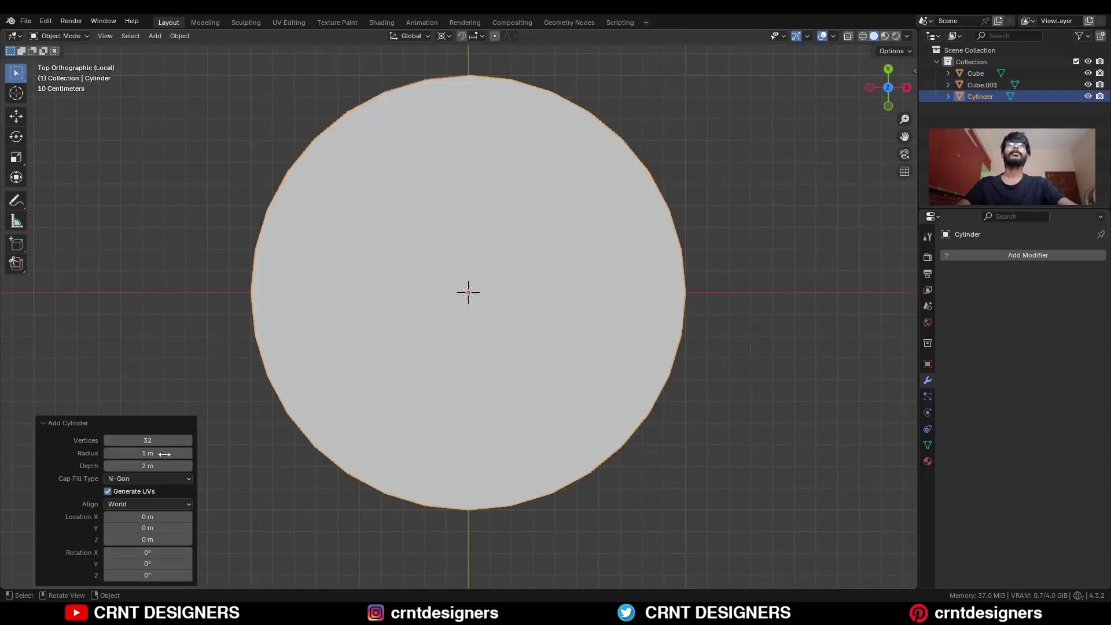
{"action": "left_click", "coordinate": [156, 440]}
{"action": "type", "text": "1"}
{"action": "key", "text": "Return"}
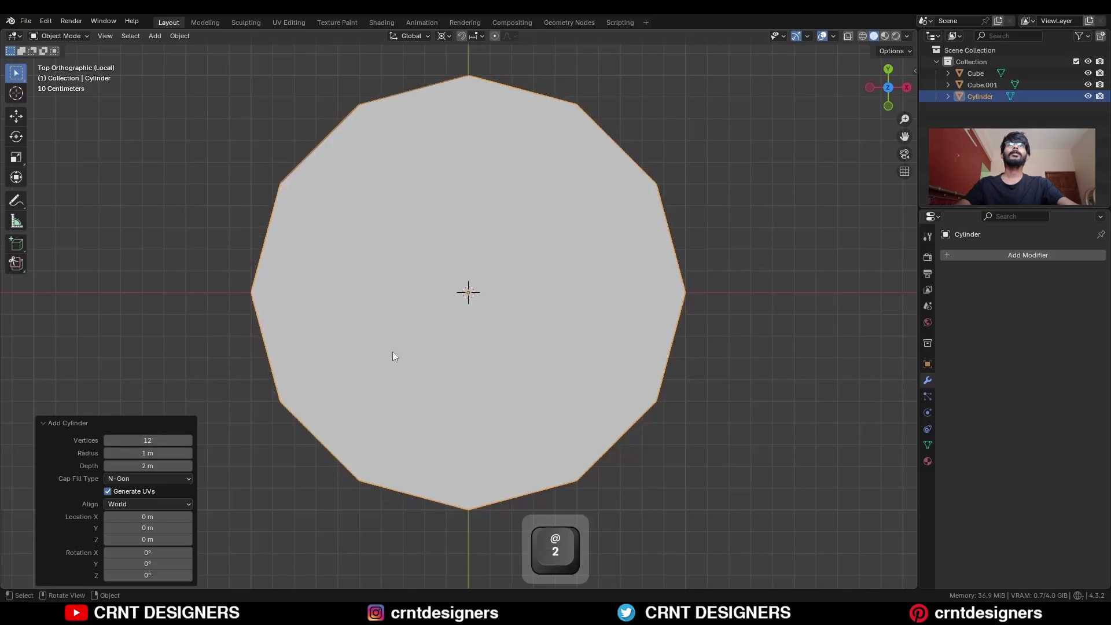
{"action": "key", "text": "s"}
{"action": "left_click", "coordinate": [492, 294]}
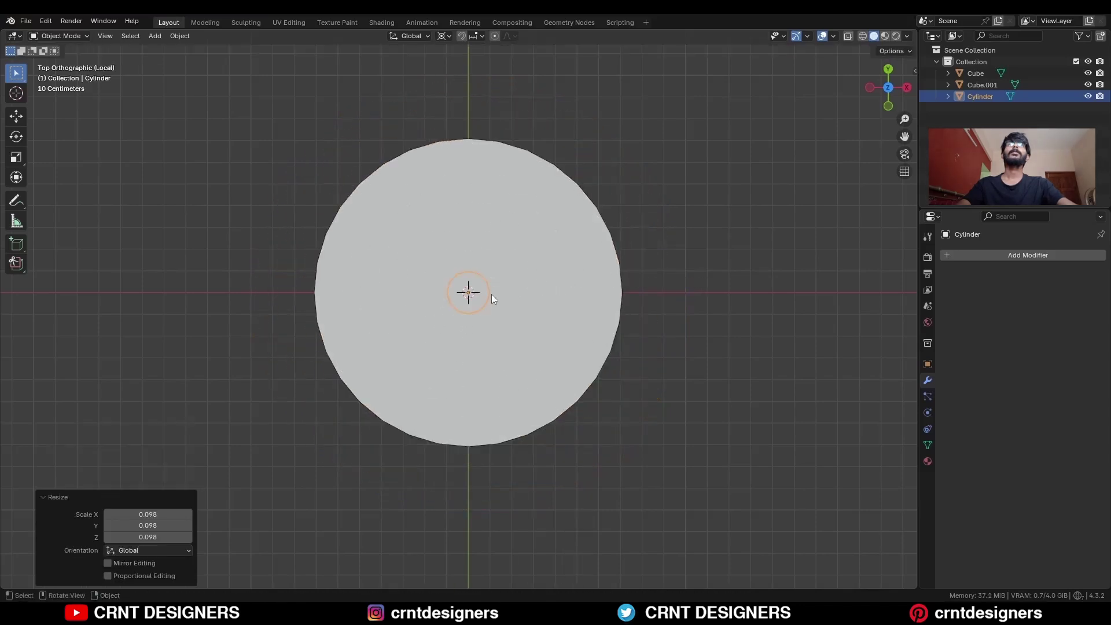
Connect the cylinder's opposite +Y and -Y vertices across its caps with Connect Vertex Pairs
{"action": "key", "text": "Tab"}
{"action": "middle_click_drag", "start_coordinate": [518, 334], "coordinate": [518, 255], "text": "ctrl"}
{"action": "key", "text": "alt+z"}
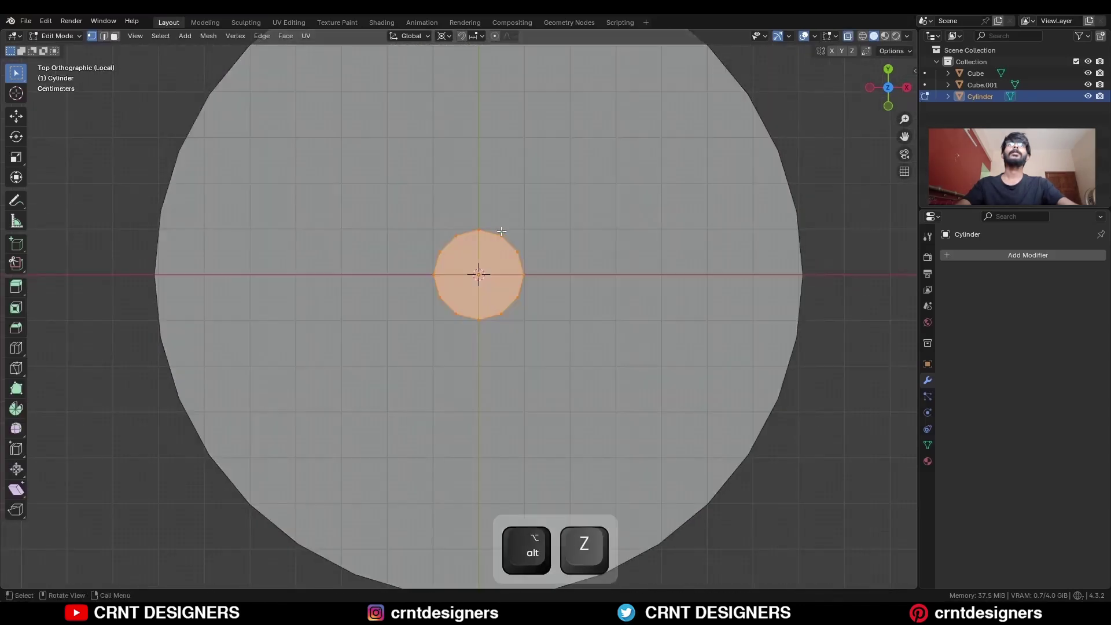
{"action": "left_click_drag", "start_coordinate": [484, 200], "coordinate": [475, 357]}
{"action": "right_click", "coordinate": [713, 224]}
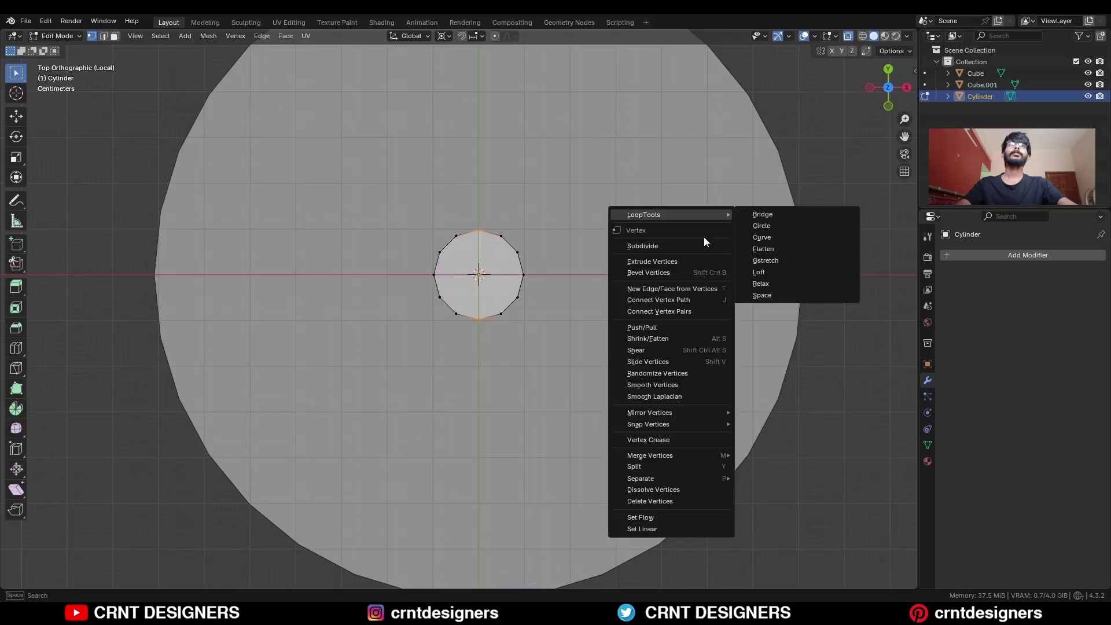
{"action": "left_click", "coordinate": [671, 311]}
Bevel the cylinder's new middle edges by about 0.08 m and add a centred loop cut between the resulting edges
{"action": "middle_click_drag", "start_coordinate": [644, 310], "coordinate": [485, 280], "text": "ctrl"}
{"action": "key", "text": "2"}
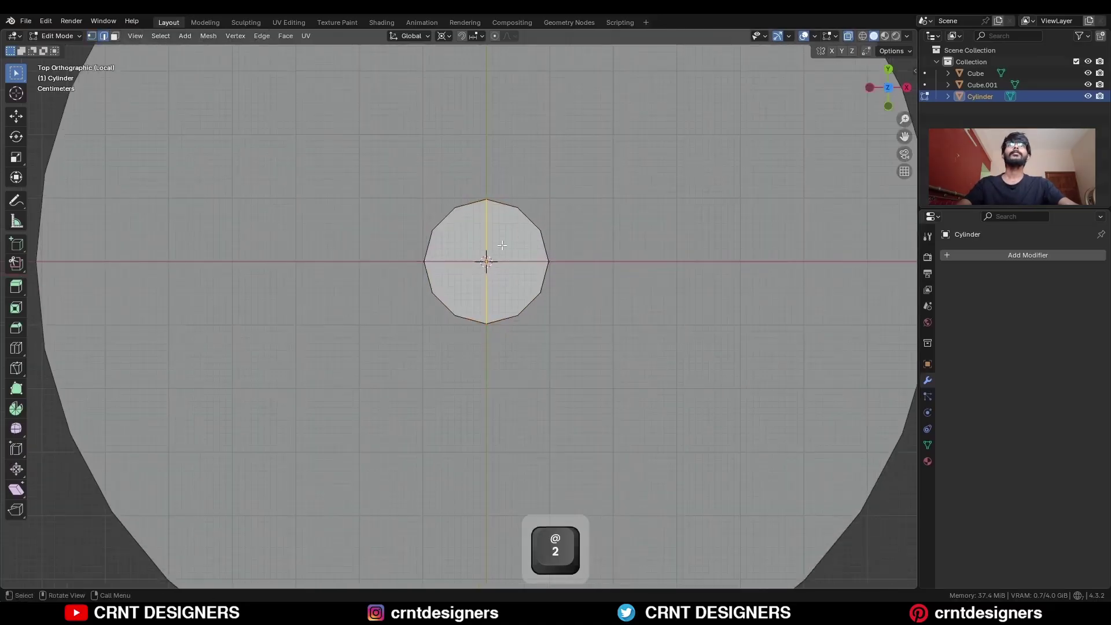
{"action": "key", "text": "ctrl+b"}
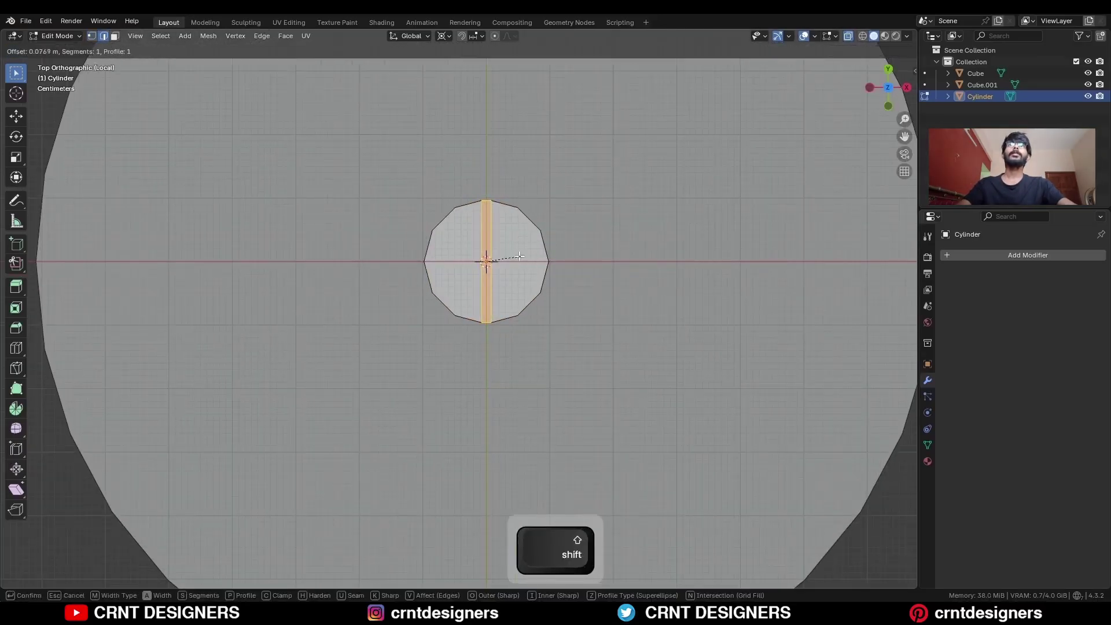
{"action": "left_click", "coordinate": [524, 255]}
{"action": "middle_click_drag", "start_coordinate": [523, 256], "coordinate": [529, 200], "text": "ctrl"}
{"action": "key", "text": "ctrl+r"}
{"action": "left_click", "coordinate": [508, 114]}
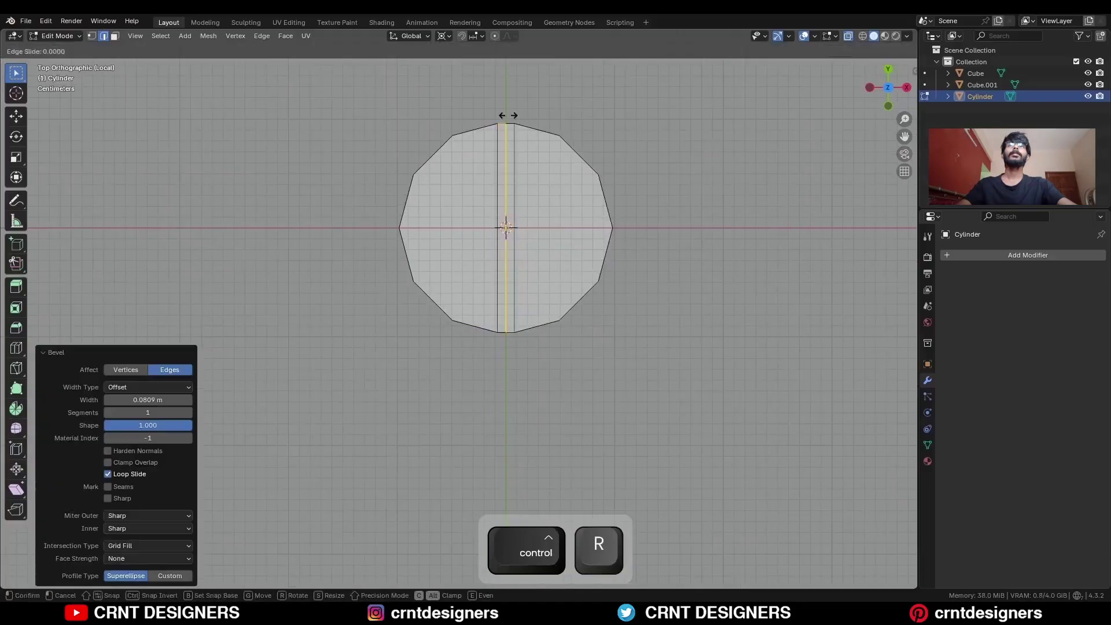
{"action": "right_click", "coordinate": [506, 114]}
Move the cylinder's -X half about 0.34 m outward along X to stretch it into a slot shape
{"action": "key", "text": "1"}
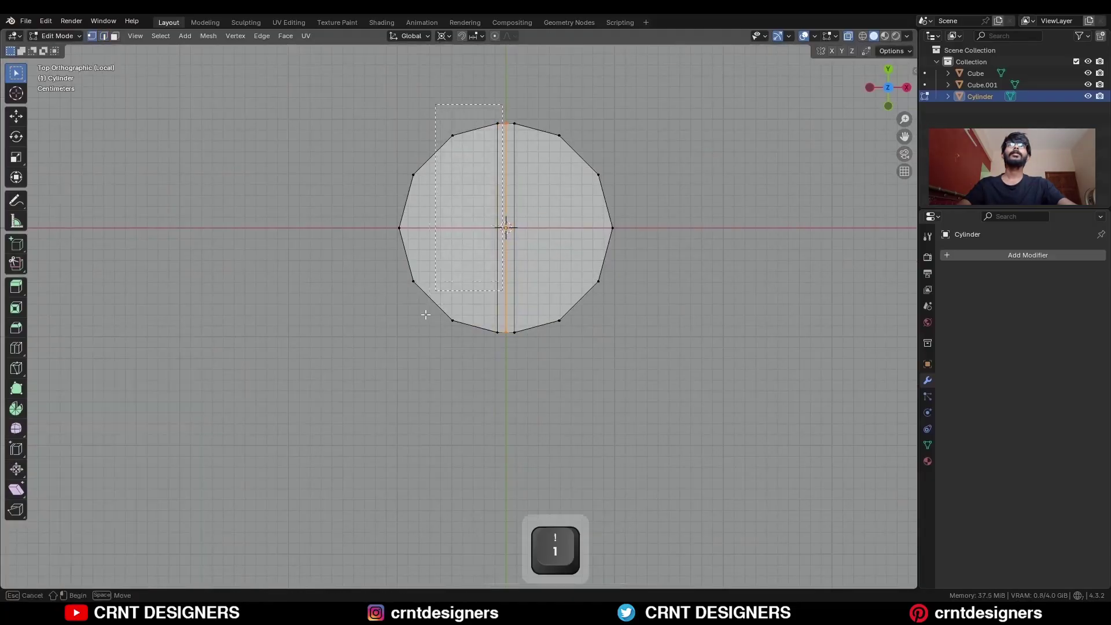
{"action": "left_click_drag", "start_coordinate": [426, 314], "coordinate": [348, 371]}
{"action": "left_click_drag", "start_coordinate": [560, 227], "coordinate": [192, 227]}
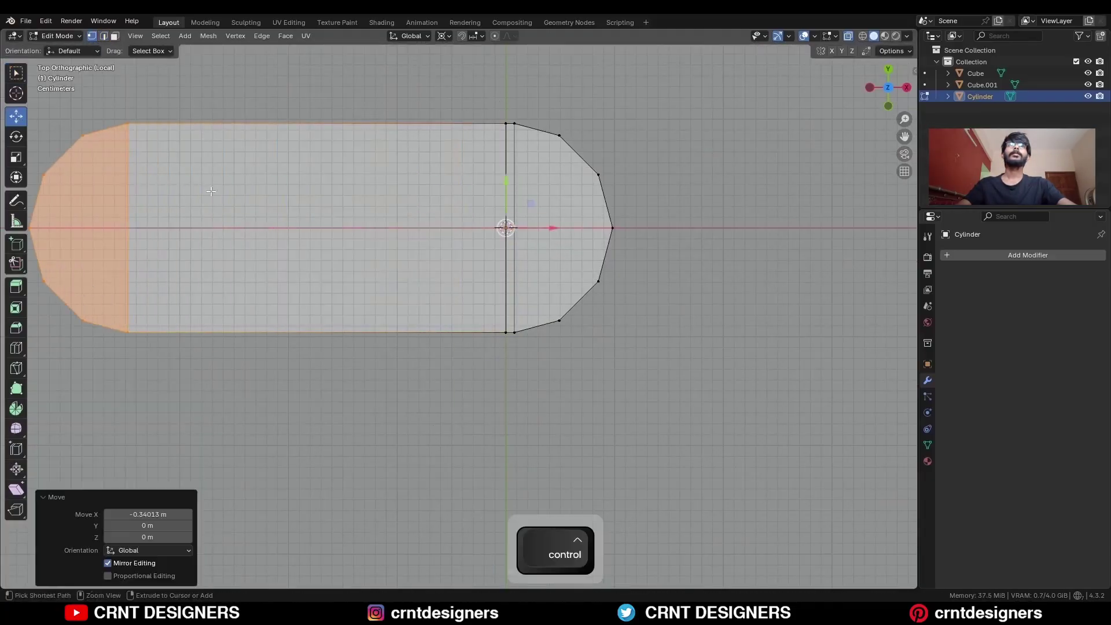
{"action": "middle_click_drag", "start_coordinate": [391, 145], "coordinate": [391, 270], "text": "ctrl"}
Symmetrize the slot shape from -X to +X and scale the whole mesh down to fit inside the disc
{"action": "key", "text": "a"}
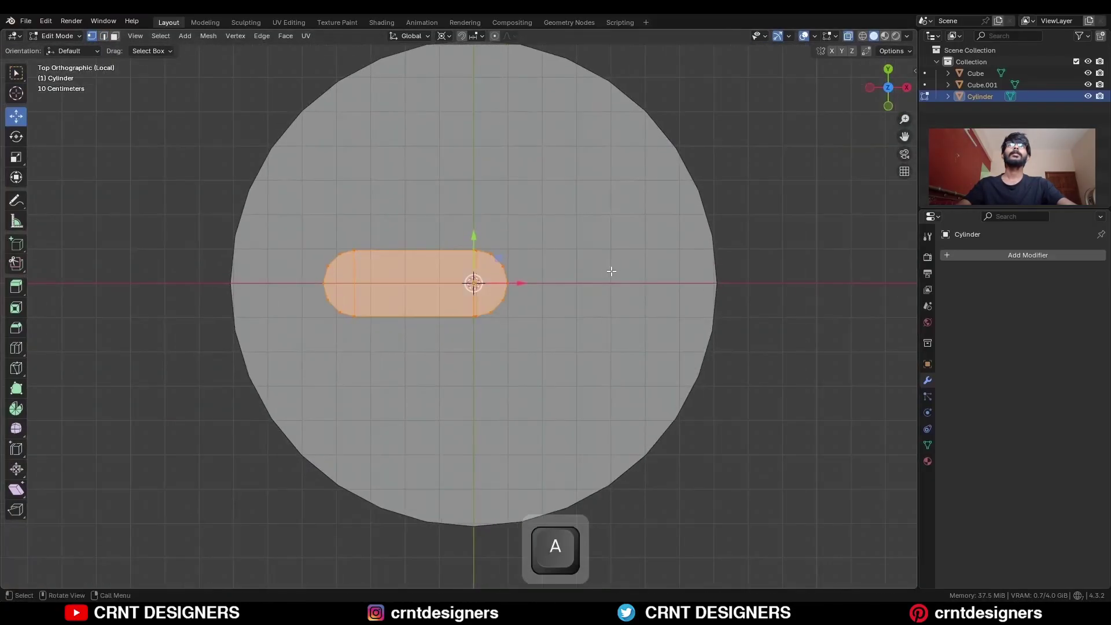
{"action": "left_click", "coordinate": [207, 36]}
{"action": "left_click", "coordinate": [250, 205]}
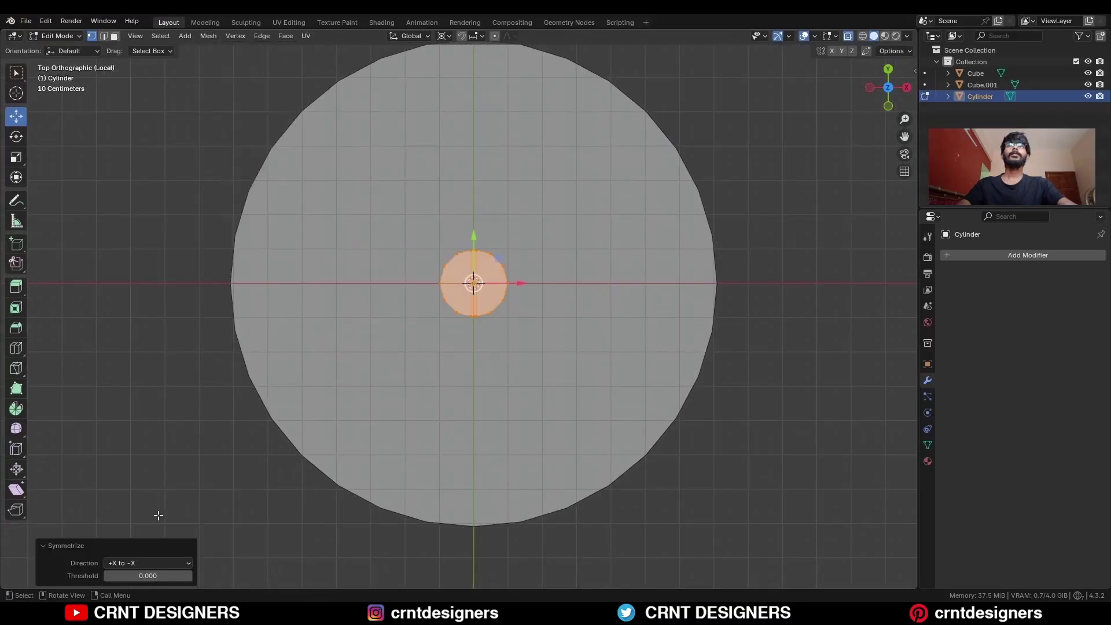
{"action": "left_click", "coordinate": [155, 562]}
{"action": "left_click", "coordinate": [147, 487]}
{"action": "middle_click_drag", "start_coordinate": [543, 342], "coordinate": [557, 322], "text": "ctrl"}
{"action": "key", "text": "s"}
{"action": "left_click", "coordinate": [625, 280], "text": "ctrl"}
Lengthen the slot by moving its rounded -X end further outward along X, towards the disc's edge
{"action": "left_click_drag", "start_coordinate": [417, 228], "coordinate": [340, 330]}
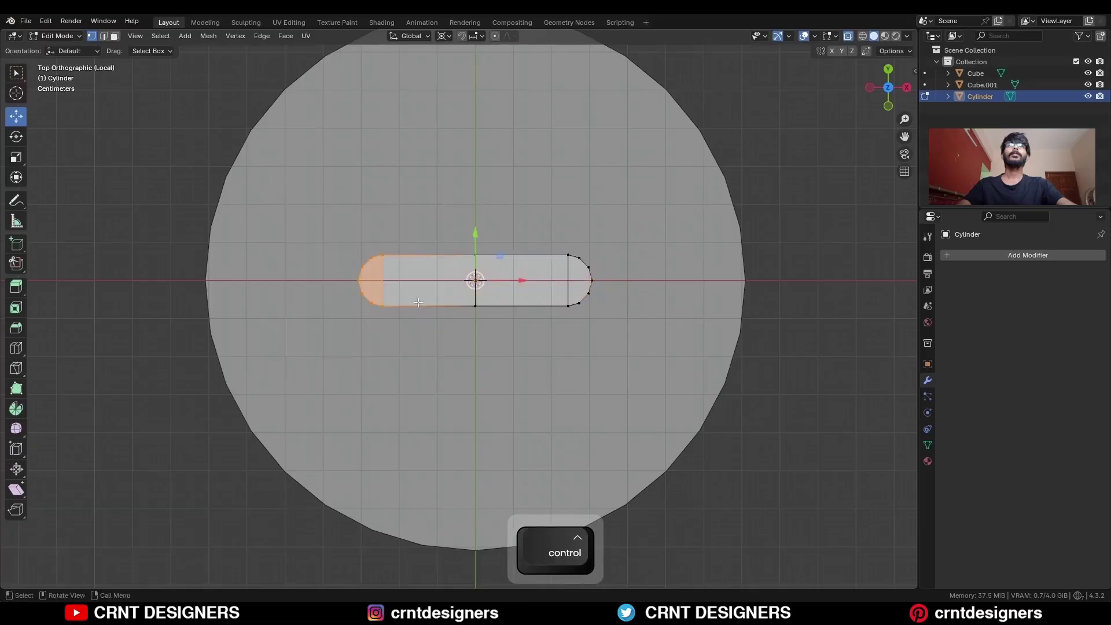
{"action": "left_click_drag", "start_coordinate": [506, 281], "coordinate": [409, 282]}
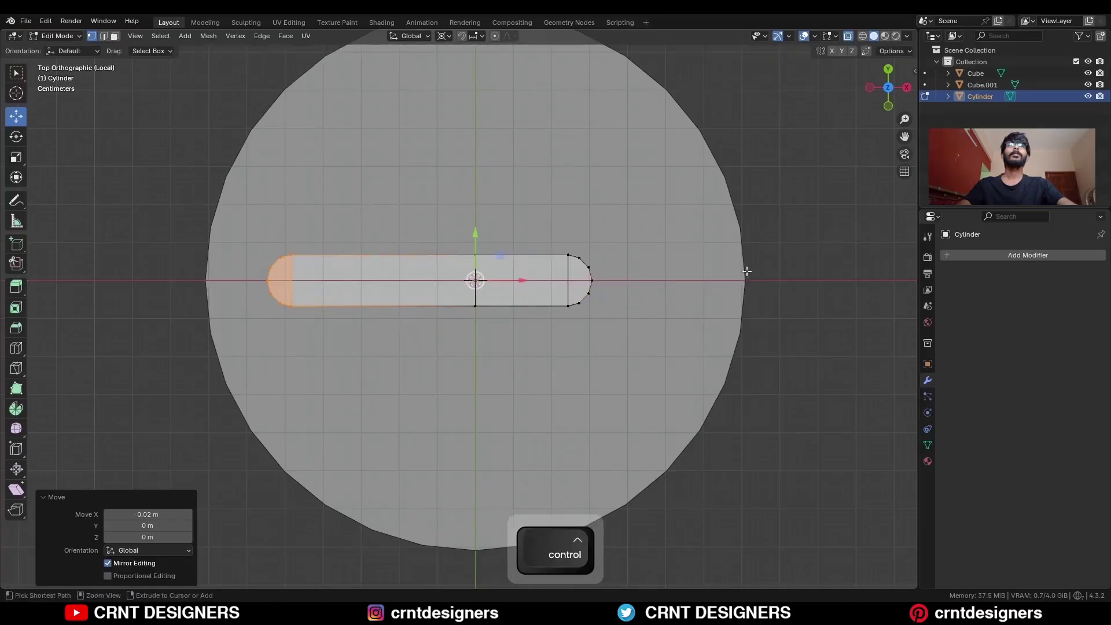
{"action": "scroll", "coordinate": [708, 305], "scroll_direction": "down", "scroll_amount": 3}
Symmetrize the lengthened slot from -X to +X and scale it up slightly
{"action": "key", "text": "a"}
{"action": "left_click", "coordinate": [206, 36]}
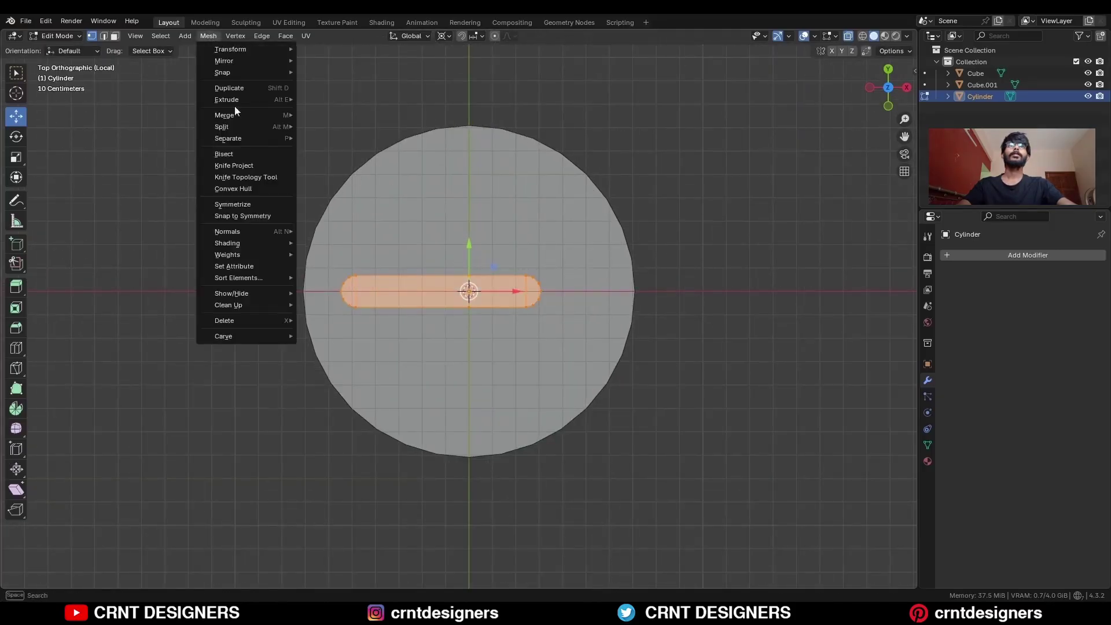
{"action": "left_click", "coordinate": [241, 206]}
{"action": "key", "text": "s"}
{"action": "left_click", "coordinate": [657, 287]}
Duplicate the slot and move the copy about 0.28 m along Y
{"action": "key", "text": "shift+d"}
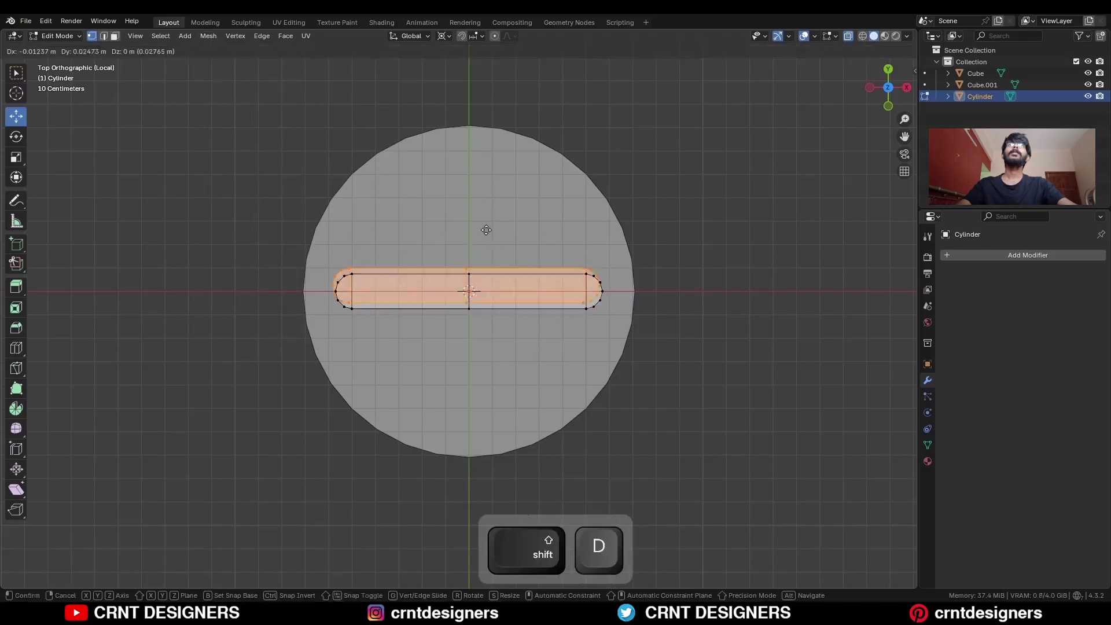
{"action": "right_click", "coordinate": [483, 223]}
{"action": "left_click_drag", "start_coordinate": [470, 254], "coordinate": [473, 169], "text": "ctrl"}
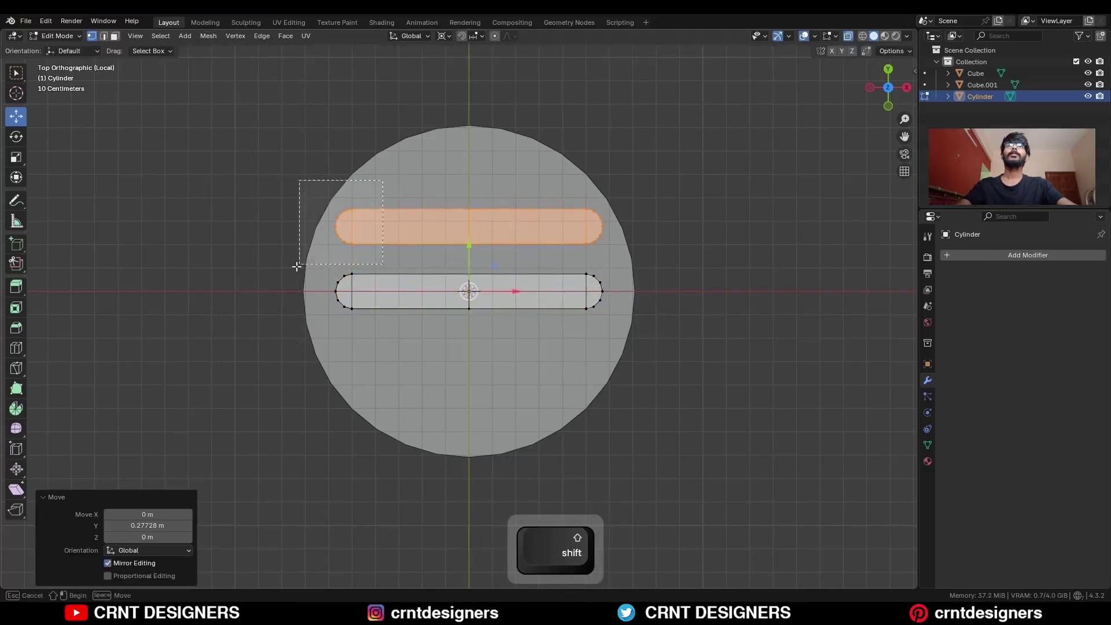
Shorten the duplicated slot by moving its -X end about 0.13 m inward, and symmetrize the mesh from -X to +X
{"action": "left_click_drag", "start_coordinate": [297, 266], "coordinate": [297, 266]}
{"action": "left_click_drag", "start_coordinate": [515, 291], "coordinate": [546, 291]}
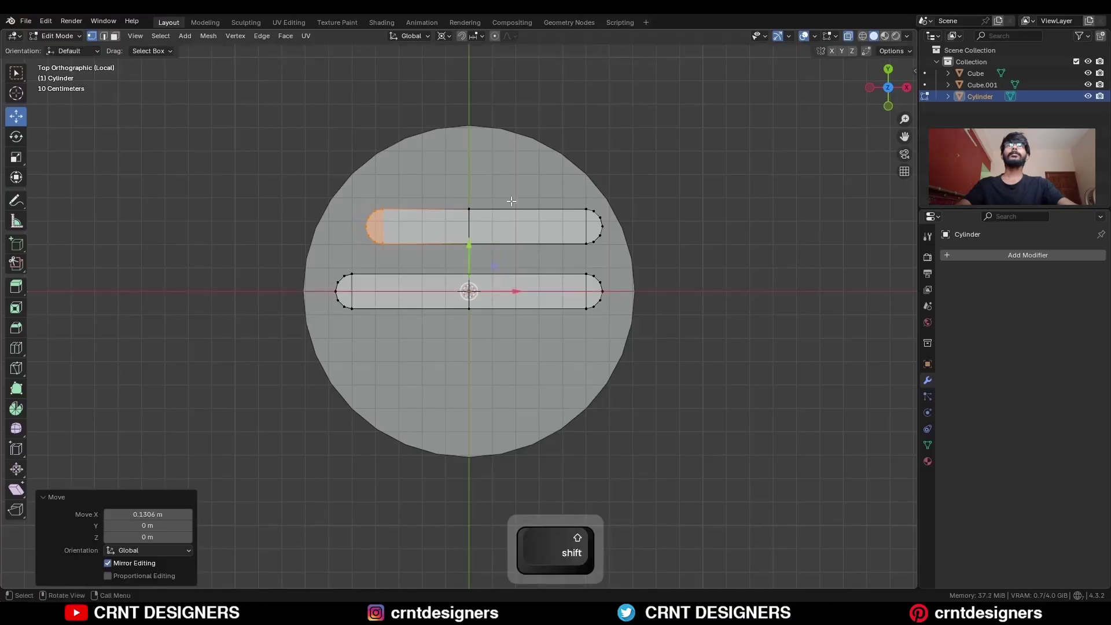
{"action": "key", "text": "a"}
{"action": "left_click", "coordinate": [208, 35]}
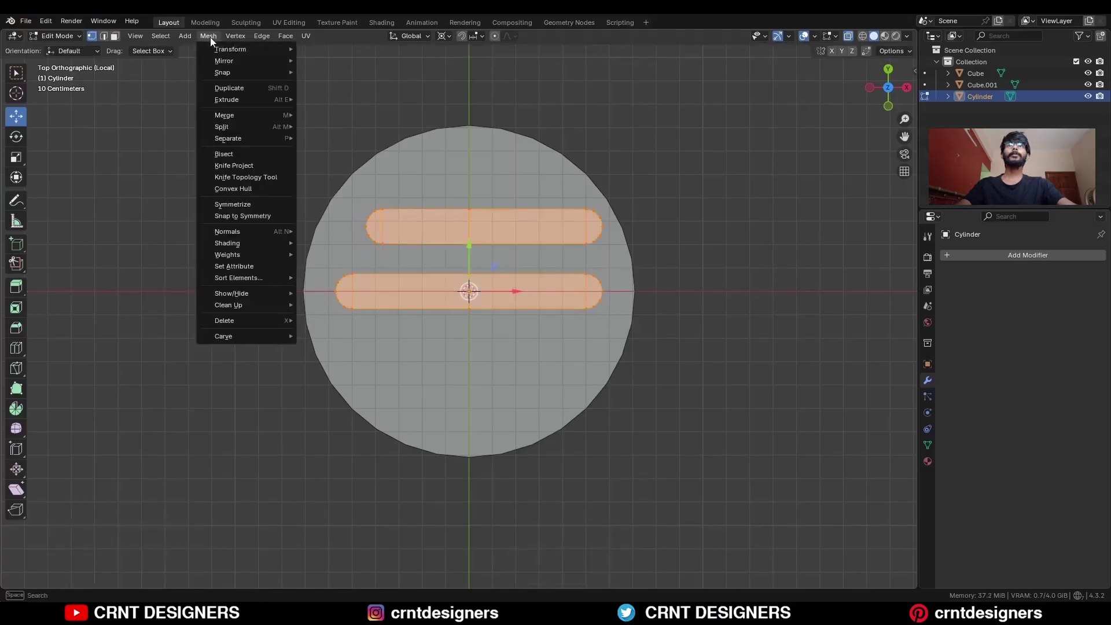
{"action": "left_click", "coordinate": [251, 205]}
Symmetrize the slots from +Y to -Y to mirror the short slot to the other side of the long one
{"action": "key", "text": "a"}
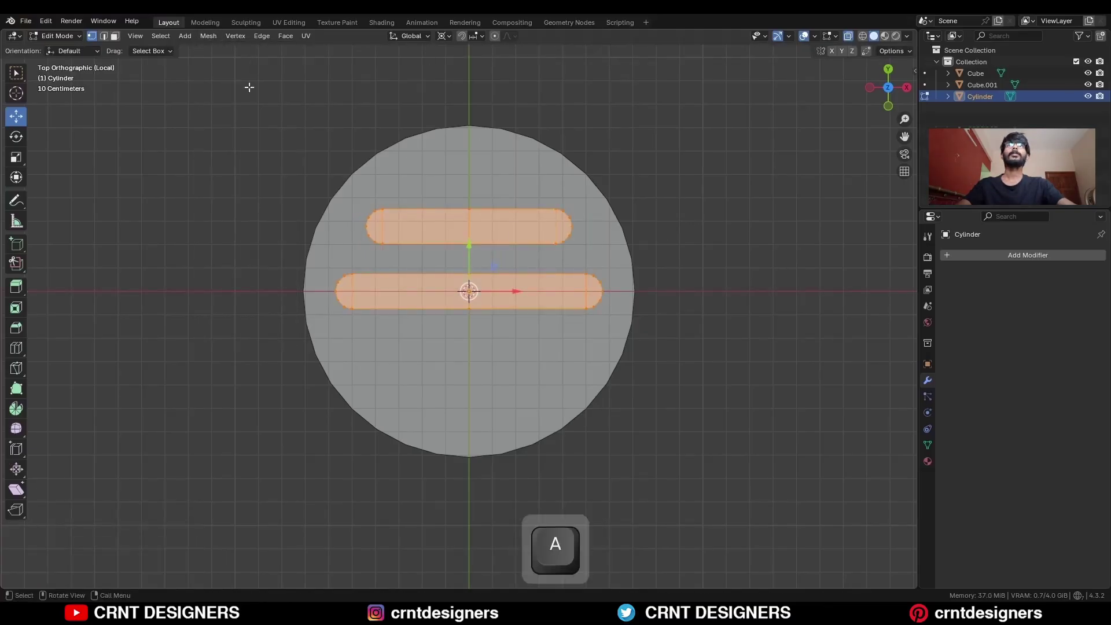
{"action": "left_click", "coordinate": [208, 36]}
{"action": "left_click", "coordinate": [251, 205]}
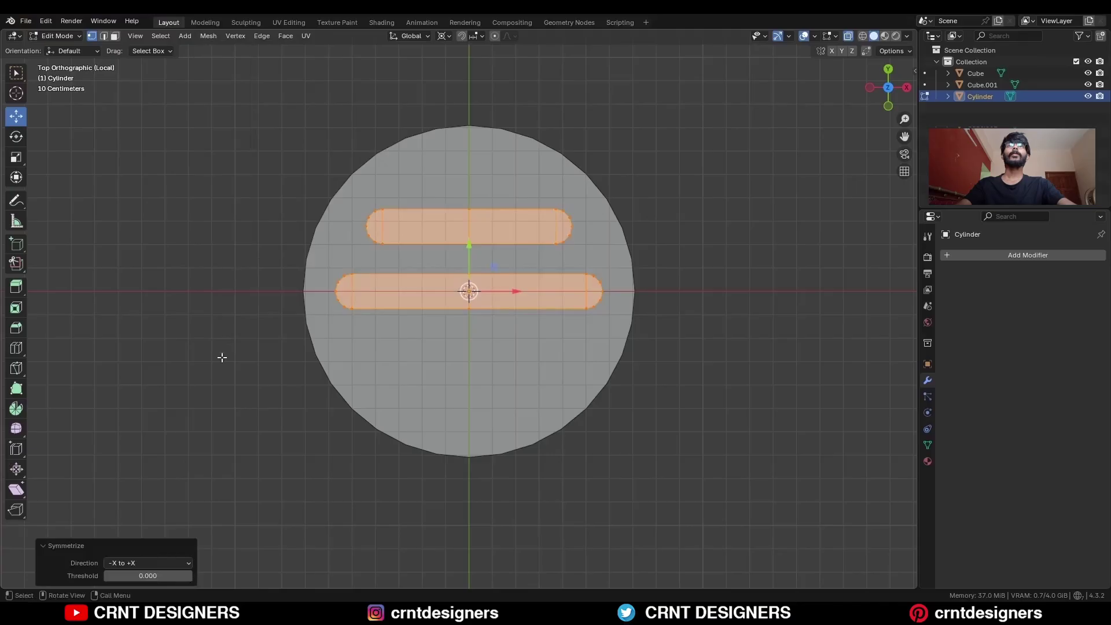
{"action": "left_click", "coordinate": [158, 563]}
{"action": "left_click", "coordinate": [122, 525]}
{"action": "key", "text": "alt+a"}
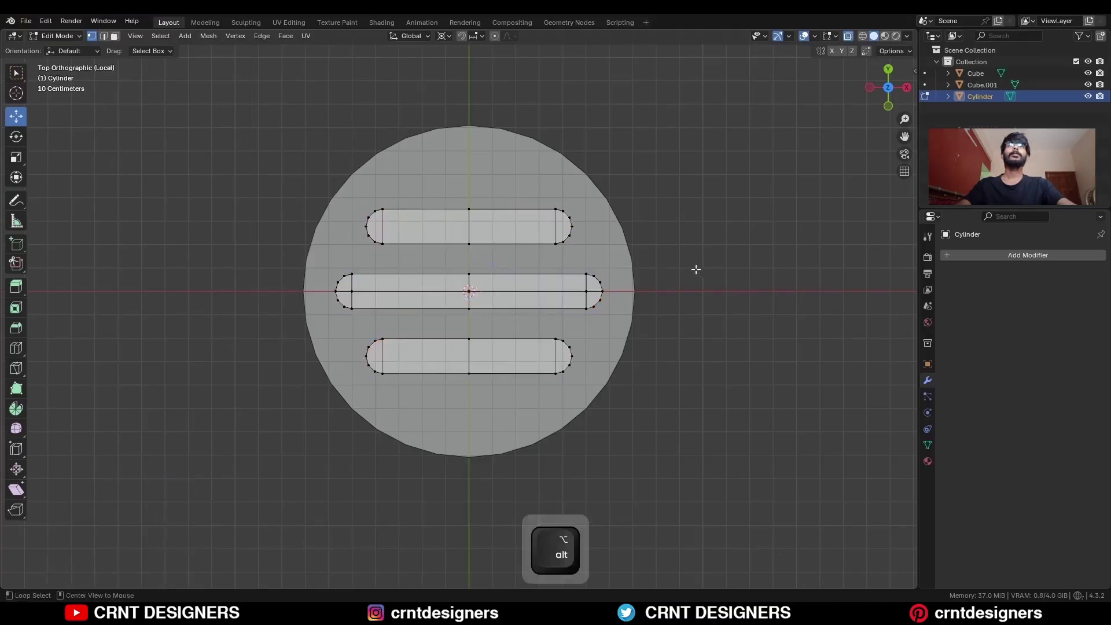
Return to Object Mode and raise the slot object along Z until it passes through the circular face
{"action": "key", "text": "alt+z"}
{"action": "middle_click_drag", "start_coordinate": [687, 266], "coordinate": [561, 235]}
{"action": "key", "text": "Tab"}
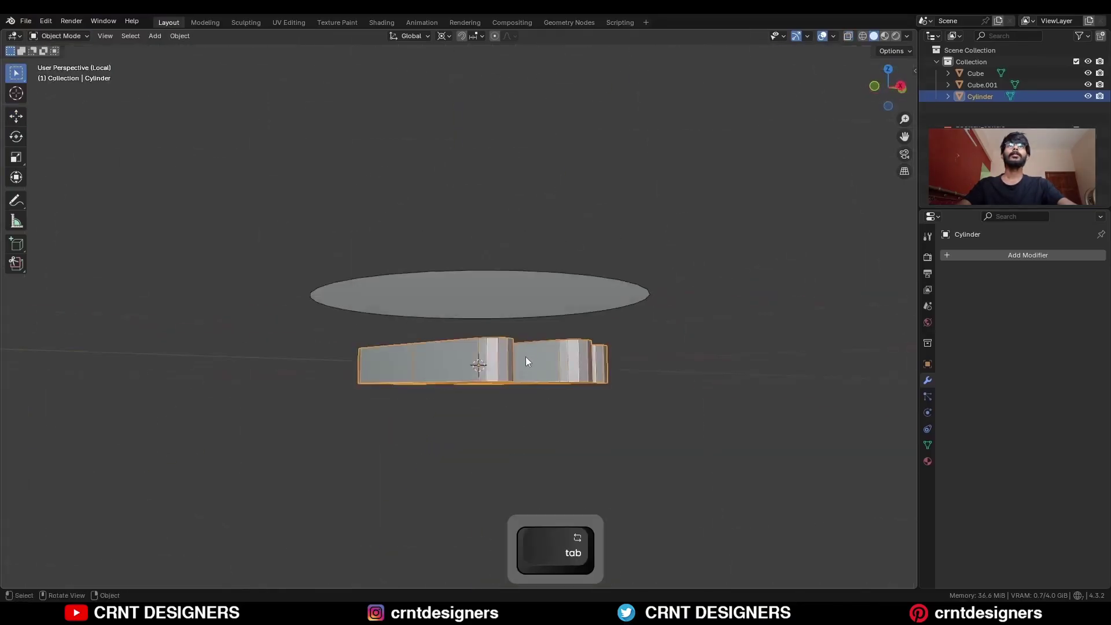
{"action": "key", "text": "g"}
{"action": "key", "text": "z"}
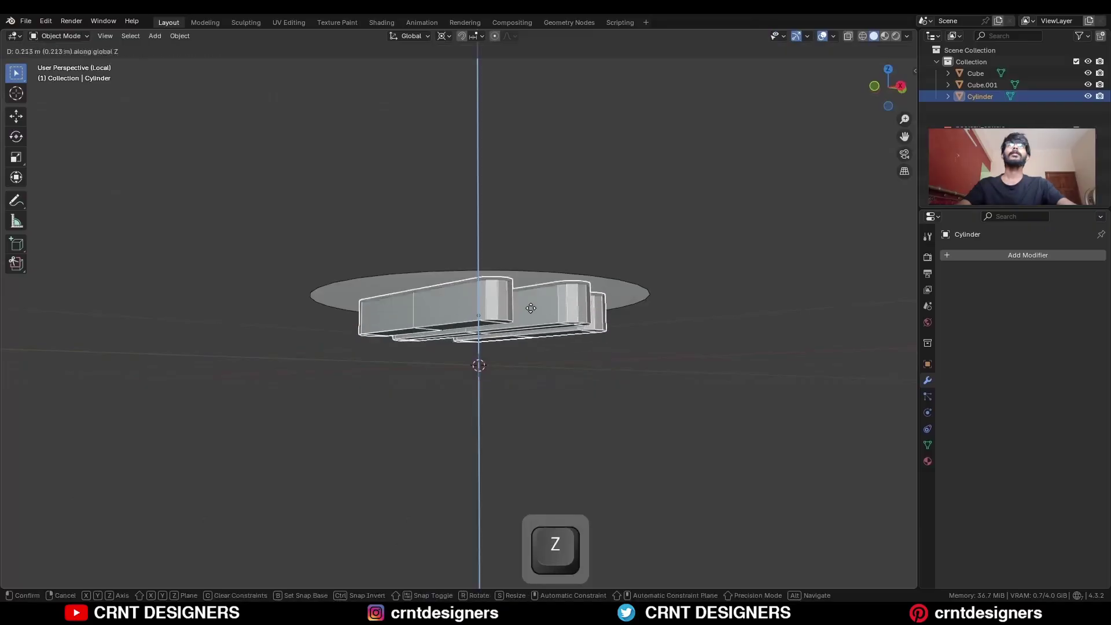
{"action": "left_click", "coordinate": [532, 294]}
Inset the circular face slightly in Edit Mode to form a narrow ring of faces around its rim
{"action": "middle_click_drag", "start_coordinate": [532, 294], "coordinate": [544, 223]}
{"action": "key", "text": "alt+shift+z"}
{"action": "key", "text": "alt+shift+z"}
{"action": "left_click", "coordinate": [596, 230]}
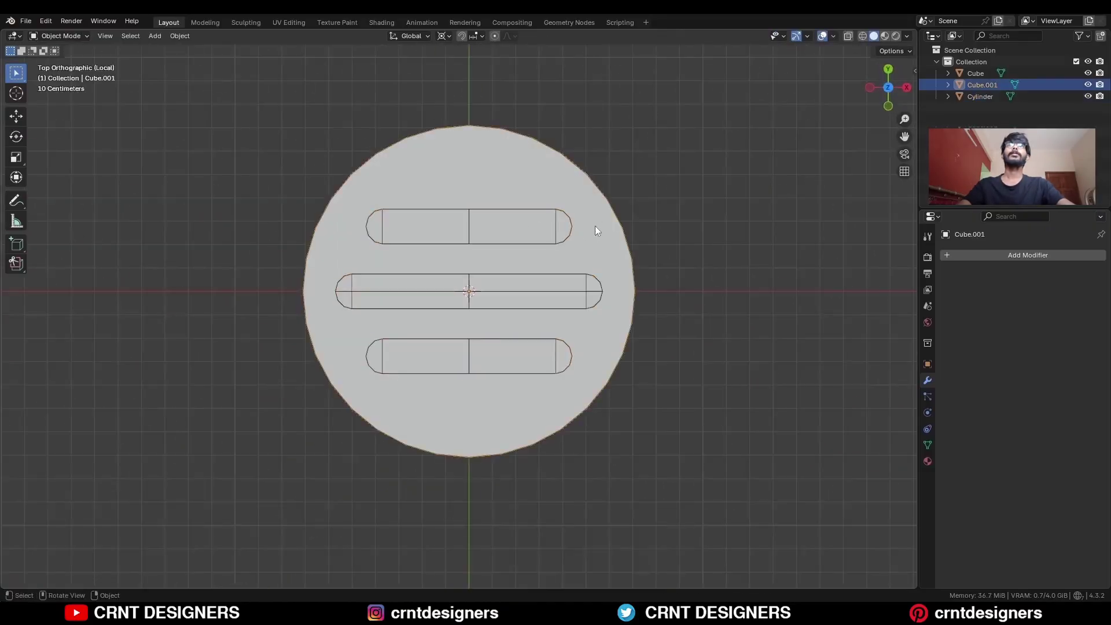
{"action": "key", "text": "Tab"}
{"action": "key", "text": "a"}
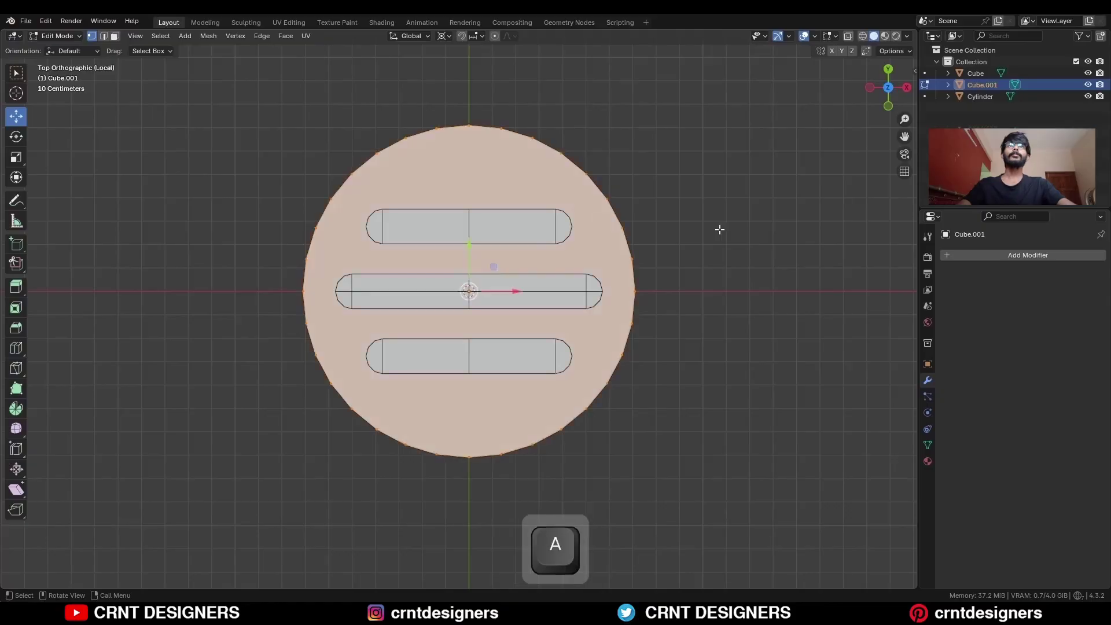
{"action": "key", "text": "i"}
{"action": "left_click", "coordinate": [630, 261]}
{"action": "key", "text": "alt+a"}
{"action": "scroll", "coordinate": [639, 269], "scroll_direction": "up", "scroll_amount": 2}
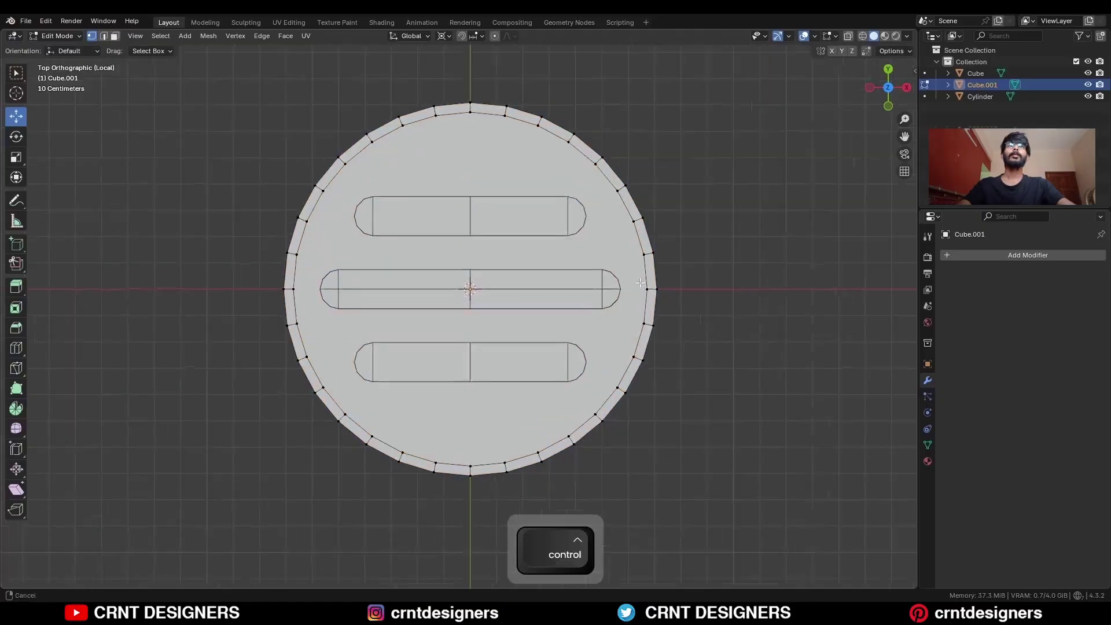
Cut the three slots out of the disc with a Boolean Difference using the slot object, and apply the modifier
{"action": "key", "text": "Tab"}
{"action": "left_click", "coordinate": [449, 287]}
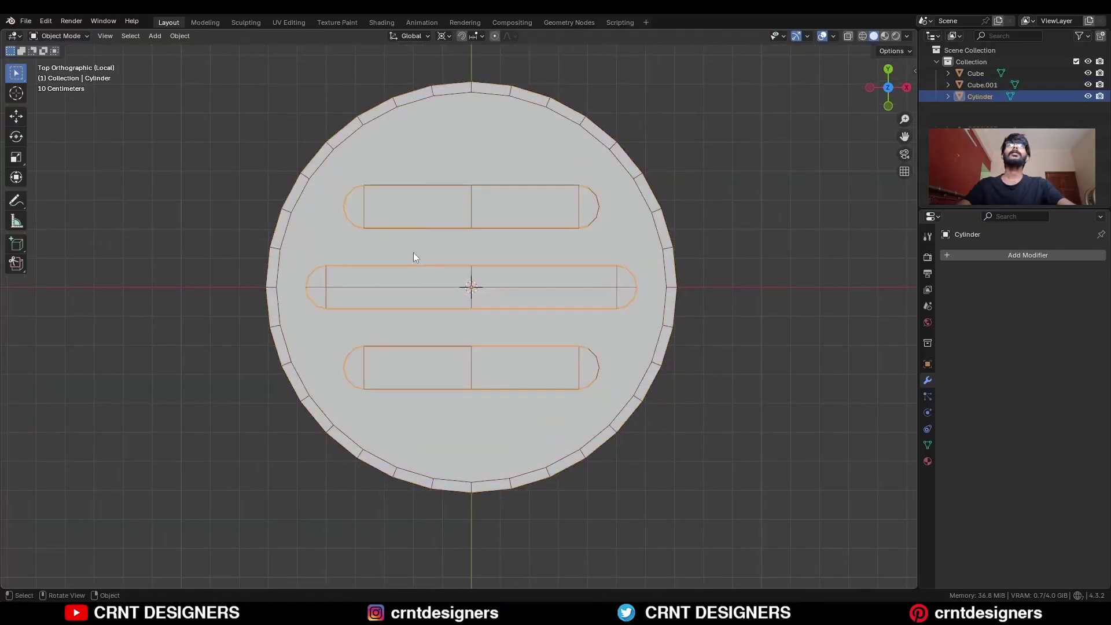
{"action": "left_click", "coordinate": [444, 164], "text": "shift"}
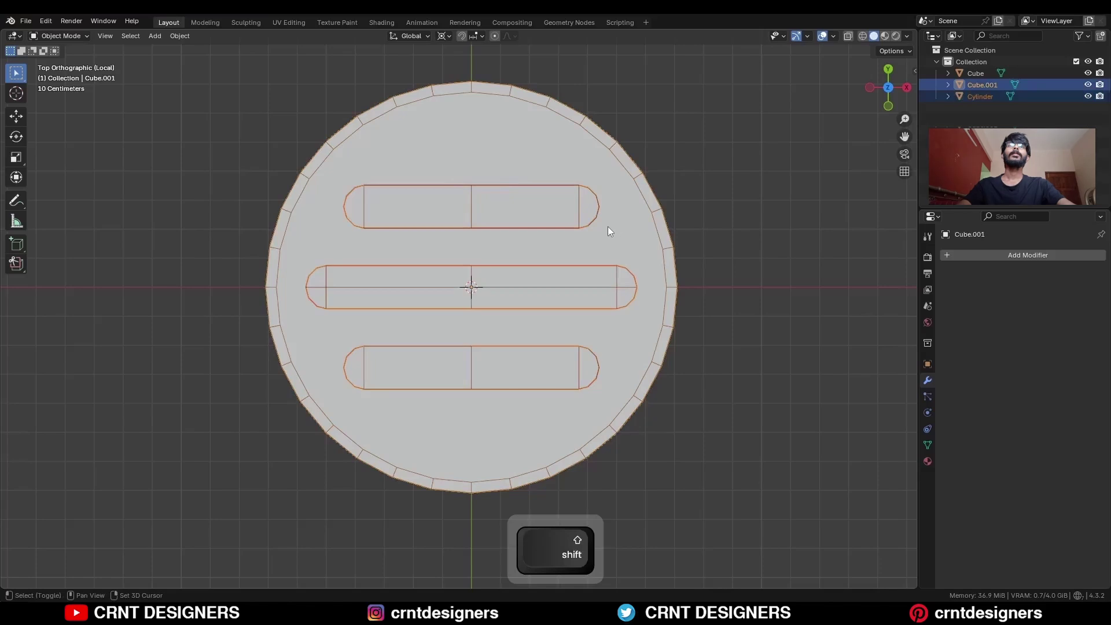
{"action": "key", "text": "shift+q"}
{"action": "left_click", "coordinate": [518, 226]}
{"action": "left_click", "coordinate": [524, 237]}
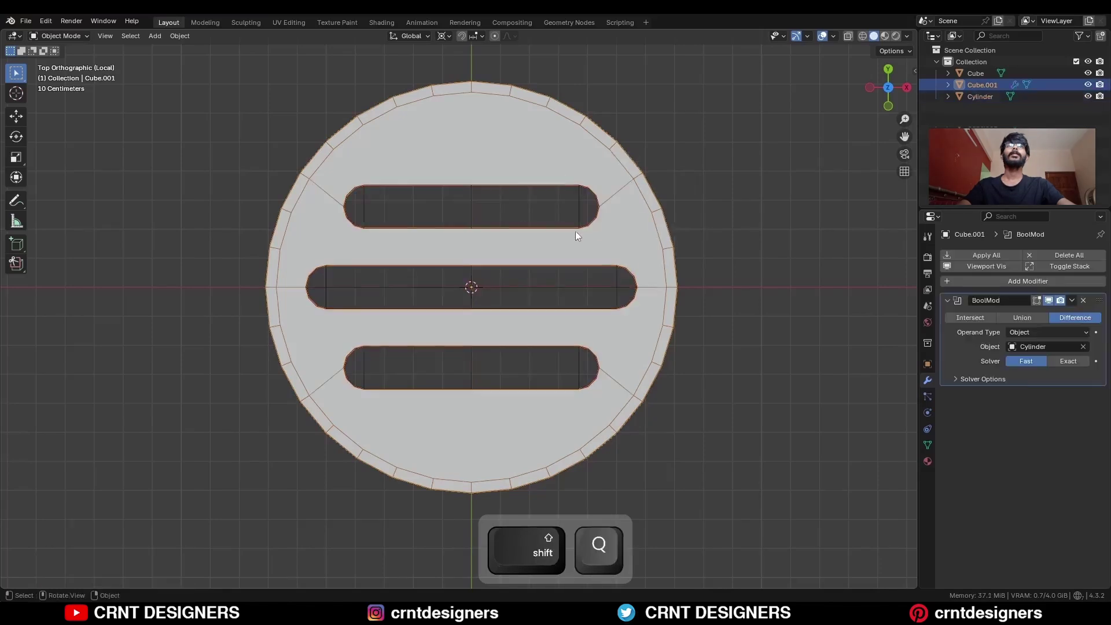
{"action": "left_click", "coordinate": [1071, 301]}
{"action": "left_click", "coordinate": [1065, 315]}
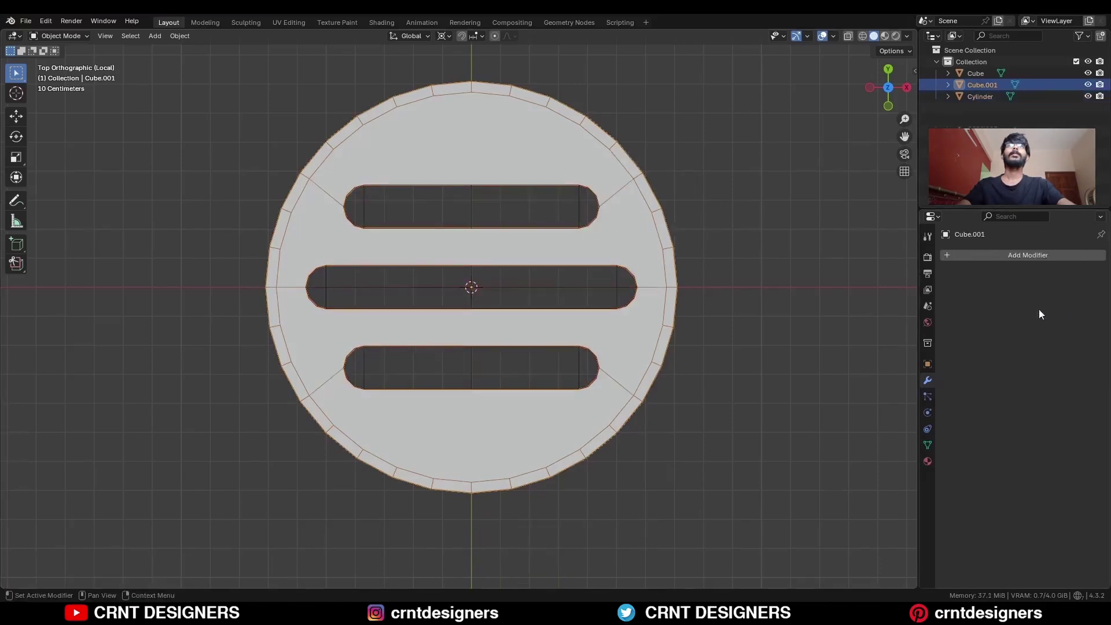
Delete the slot-shaped cutter object
{"action": "left_click", "coordinate": [619, 280]}
{"action": "key", "text": "x"}
{"action": "left_click", "coordinate": [613, 272]}
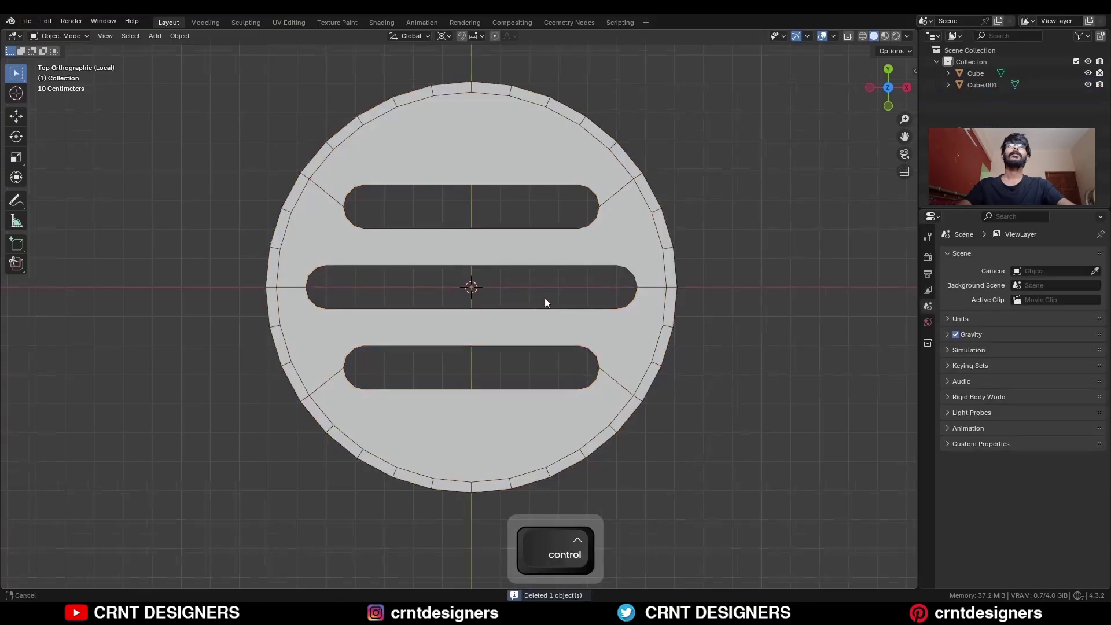
Symmetrize the entire slotted disc mesh from +X to -X in Edit Mode
{"action": "middle_click_drag", "start_coordinate": [544, 298], "coordinate": [554, 249], "text": "ctrl"}
{"action": "left_click", "coordinate": [553, 252]}
{"action": "key", "text": "Tab"}
{"action": "key", "text": "a"}
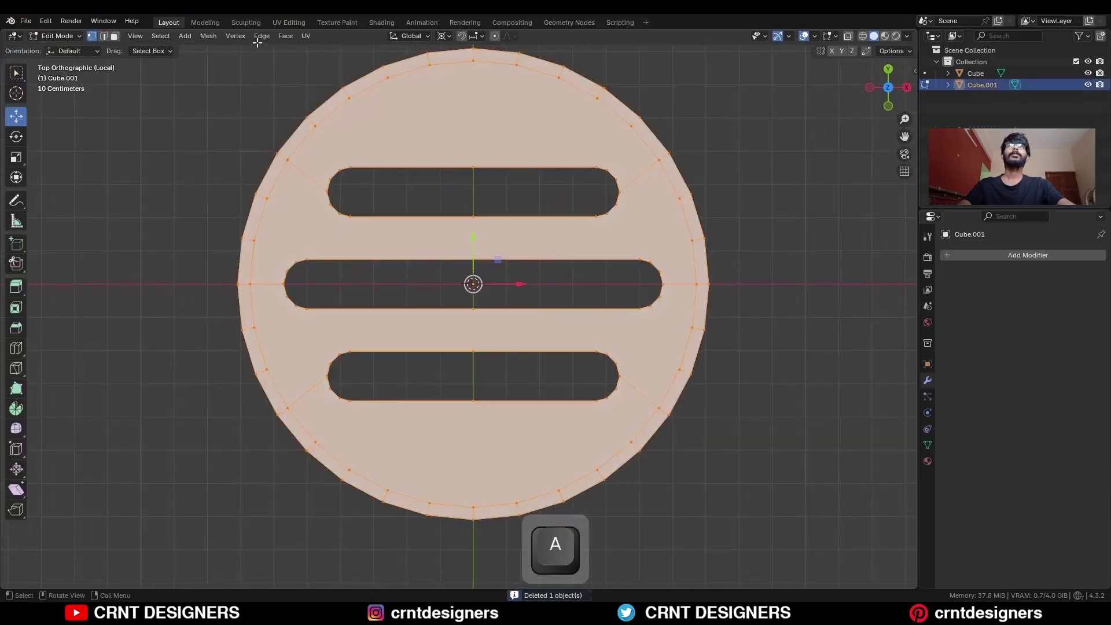
{"action": "left_click", "coordinate": [208, 36]}
{"action": "left_click", "coordinate": [233, 204]}
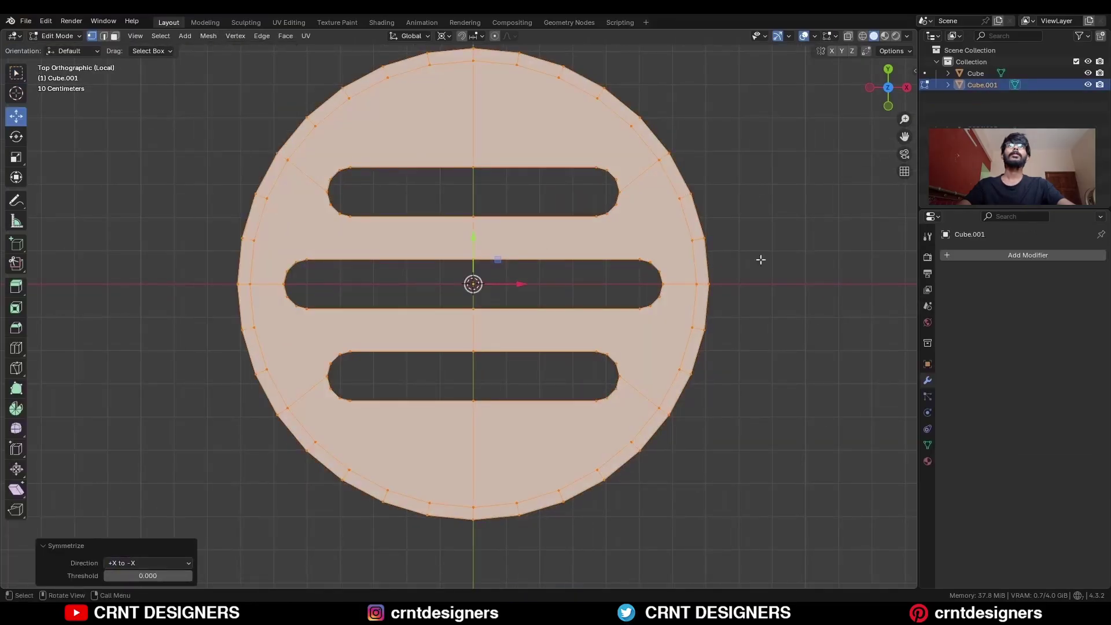
Fill the three slot openings with faces from their boundary edge loops
{"action": "key", "text": "alt+a"}
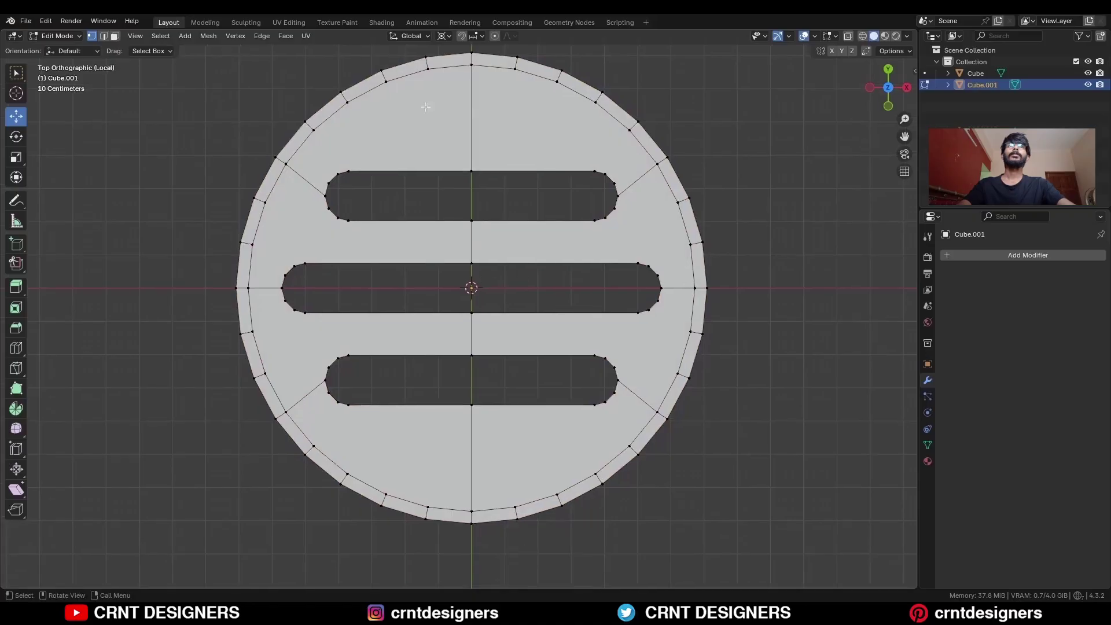
{"action": "key", "text": "3"}
{"action": "left_click", "coordinate": [421, 210], "text": "alt"}
{"action": "left_click", "coordinate": [532, 208], "text": "alt+shift"}
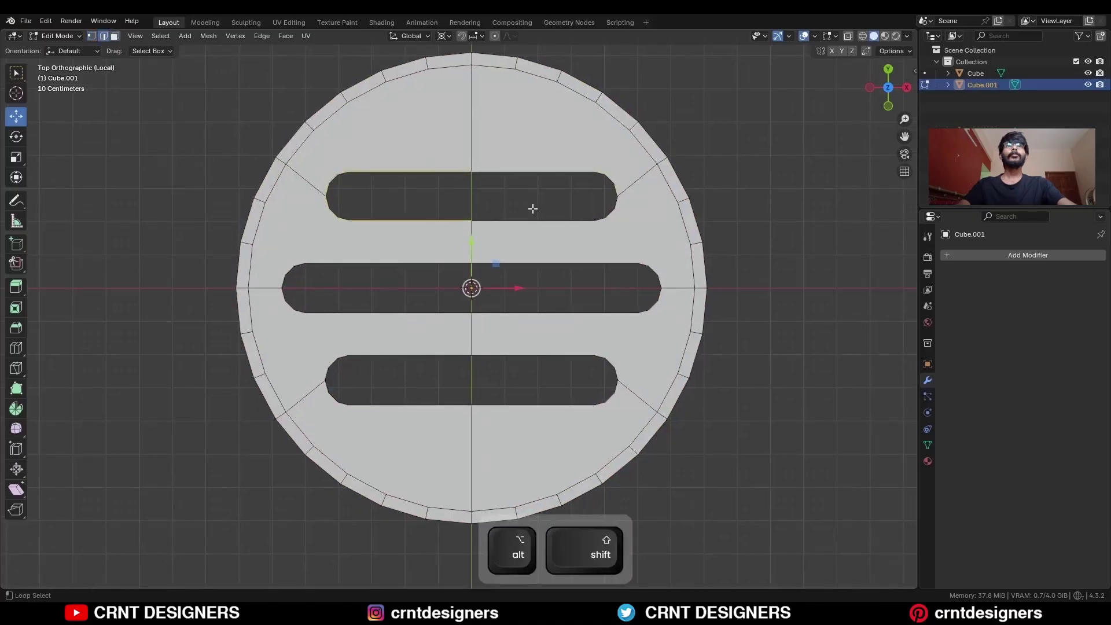
{"action": "left_click", "coordinate": [376, 311], "text": "alt+shift"}
{"action": "left_click", "coordinate": [523, 266], "text": "alt+shift"}
{"action": "left_click", "coordinate": [543, 312], "text": "alt+shift"}
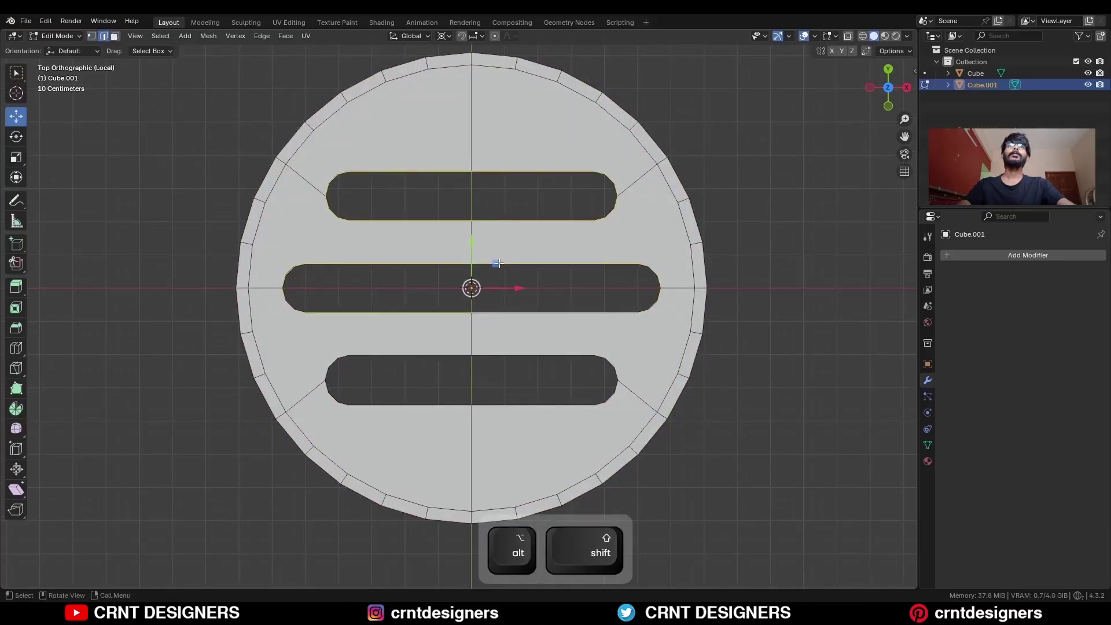
{"action": "key", "text": "f"}
{"action": "left_click", "coordinate": [425, 358], "text": "alt"}
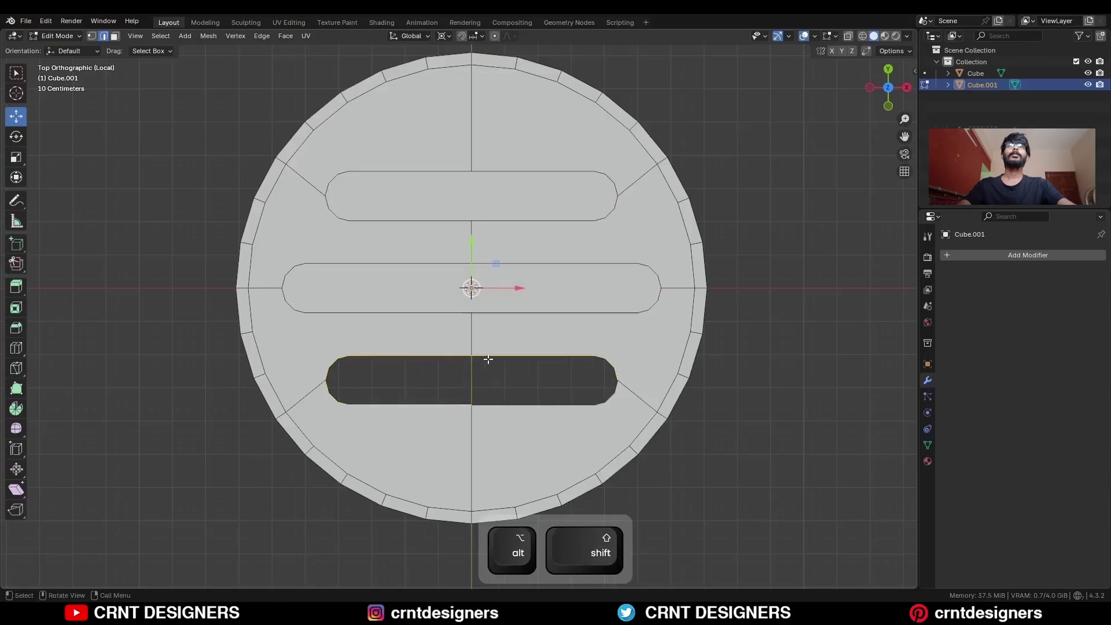
{"action": "left_click", "coordinate": [513, 387], "text": "alt+shift"}
{"action": "key", "text": "f"}
{"action": "scroll", "coordinate": [366, 256], "scroll_direction": "down", "scroll_amount": 2}
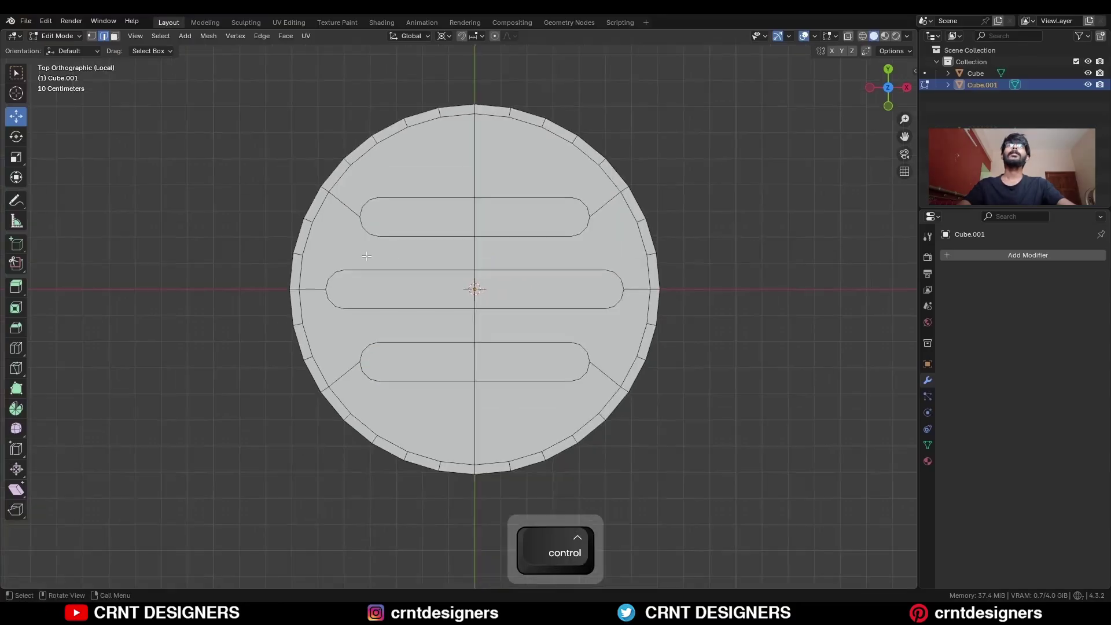
Inset the three slot faces together by 0.015 m to form a narrow border inside each slot
{"action": "key", "text": "3"}
{"action": "middle_click_drag", "start_coordinate": [366, 255], "coordinate": [484, 248]}
{"action": "left_click_drag", "start_coordinate": [453, 289], "coordinate": [453, 289]}
{"action": "left_click", "coordinate": [451, 239], "text": "shift"}
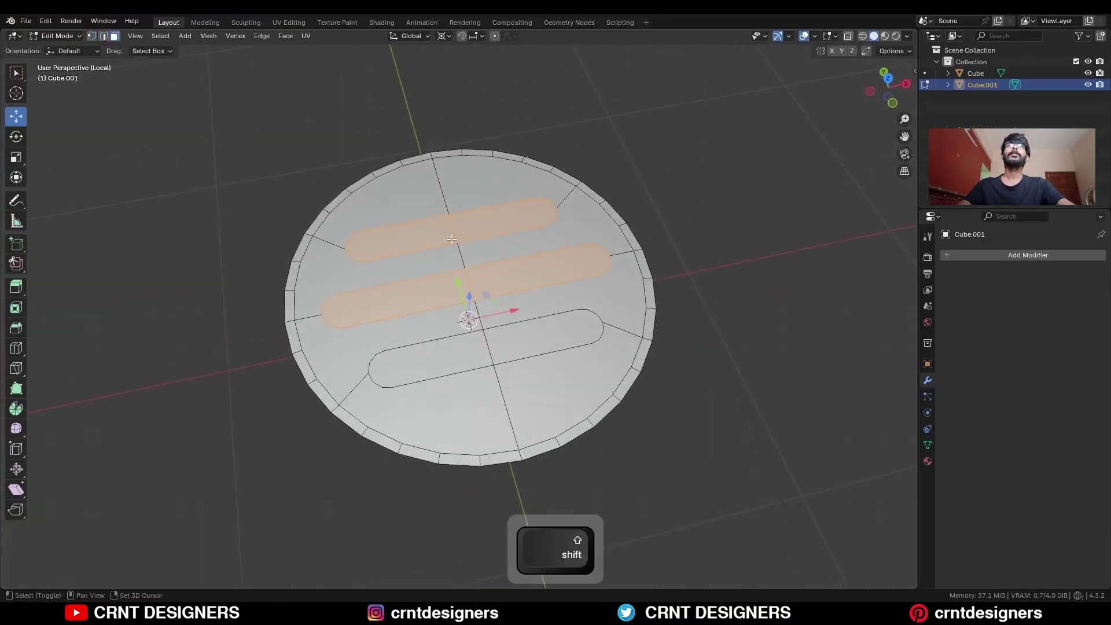
{"action": "left_click", "coordinate": [494, 346], "text": "shift"}
{"action": "key", "text": "i"}
{"action": "left_click", "coordinate": [716, 251]}
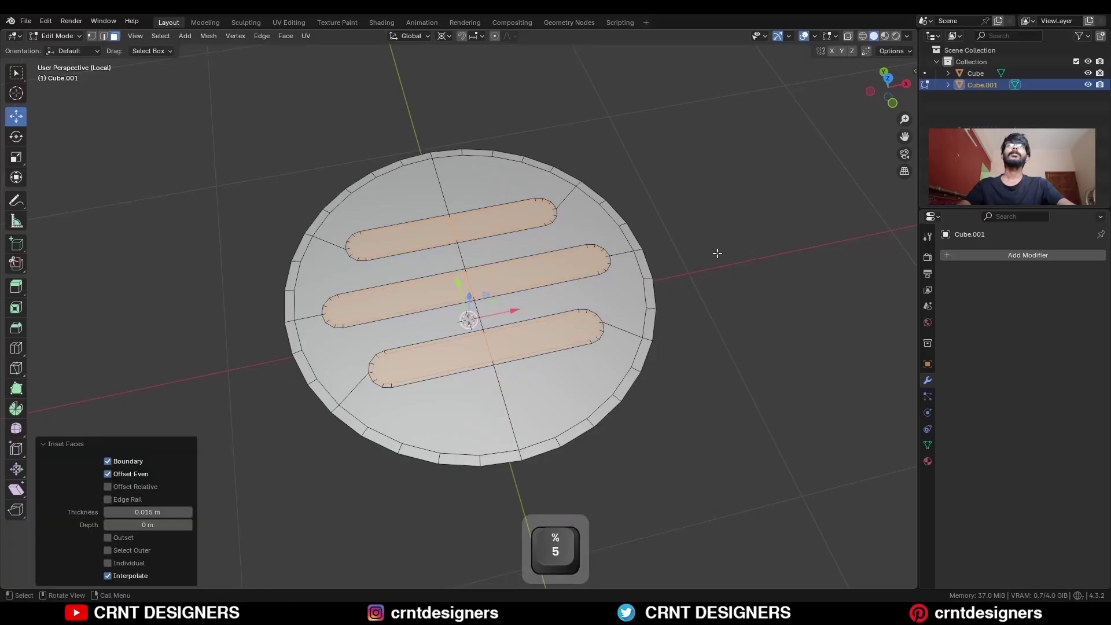
{"action": "key", "text": "alt+a"}
Connect the middle slot's upper-left end vertex and the upper slot's lower-left end vertex to the nearest inner-rim vertices
{"action": "middle_click_drag", "start_coordinate": [716, 251], "coordinate": [419, 254]}
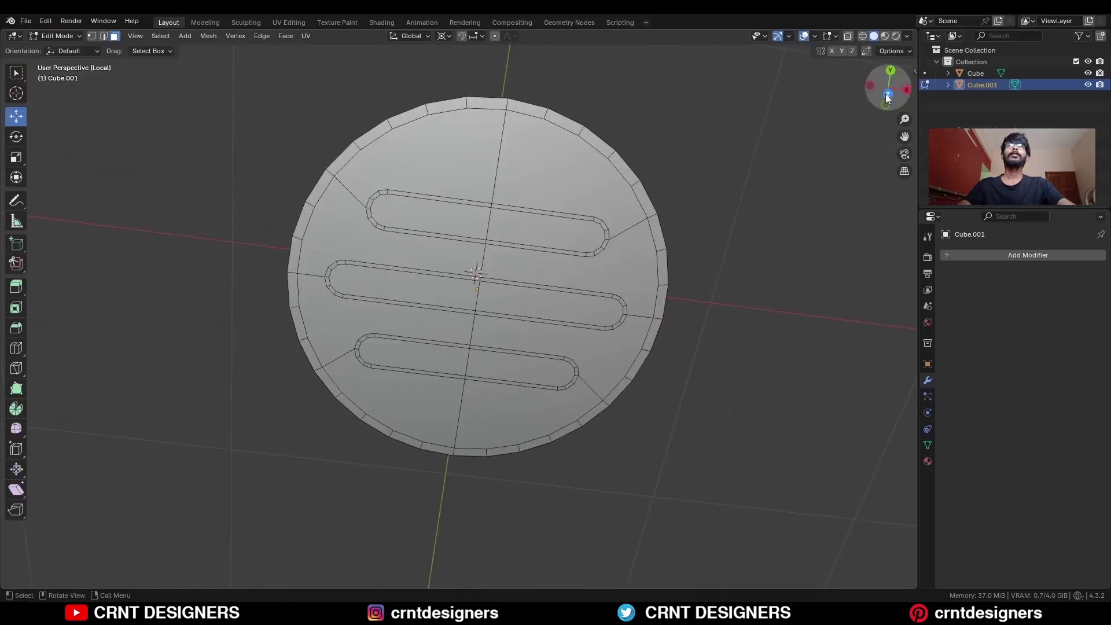
{"action": "key", "text": "KP_7"}
{"action": "middle_click_drag", "start_coordinate": [296, 263], "coordinate": [329, 280], "text": "shift"}
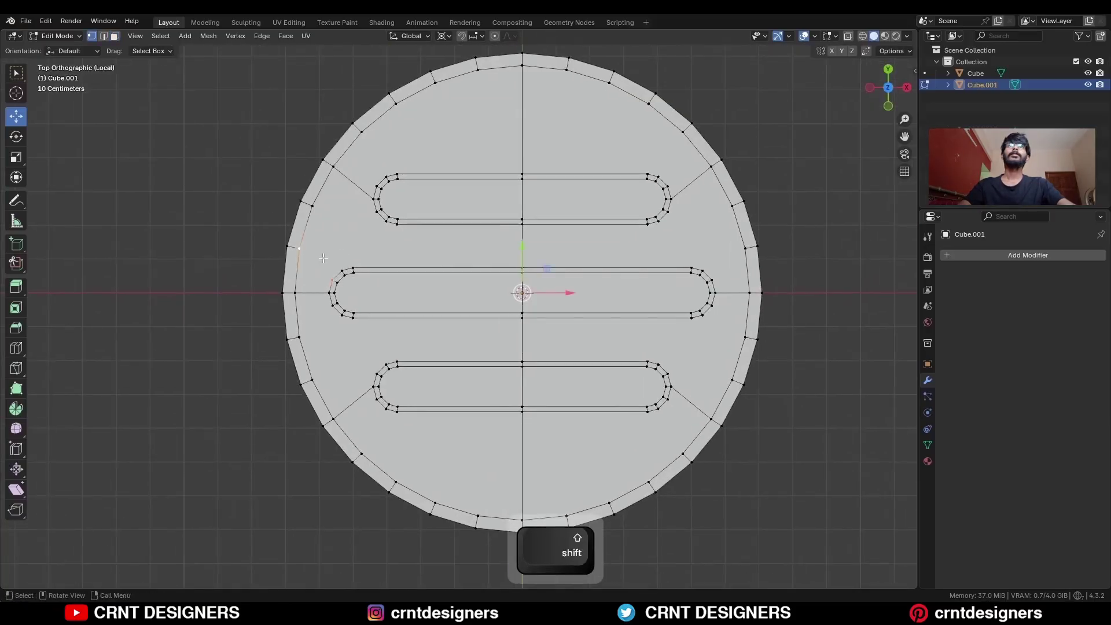
{"action": "left_click", "coordinate": [376, 213]}
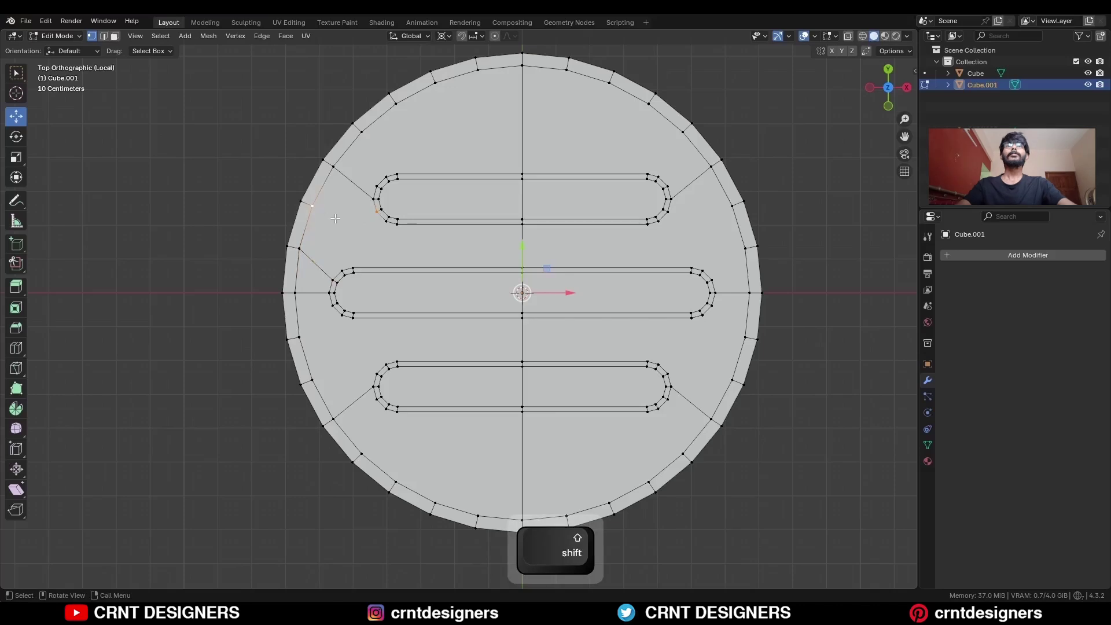
{"action": "key", "text": "j"}
{"action": "key", "text": "j"}
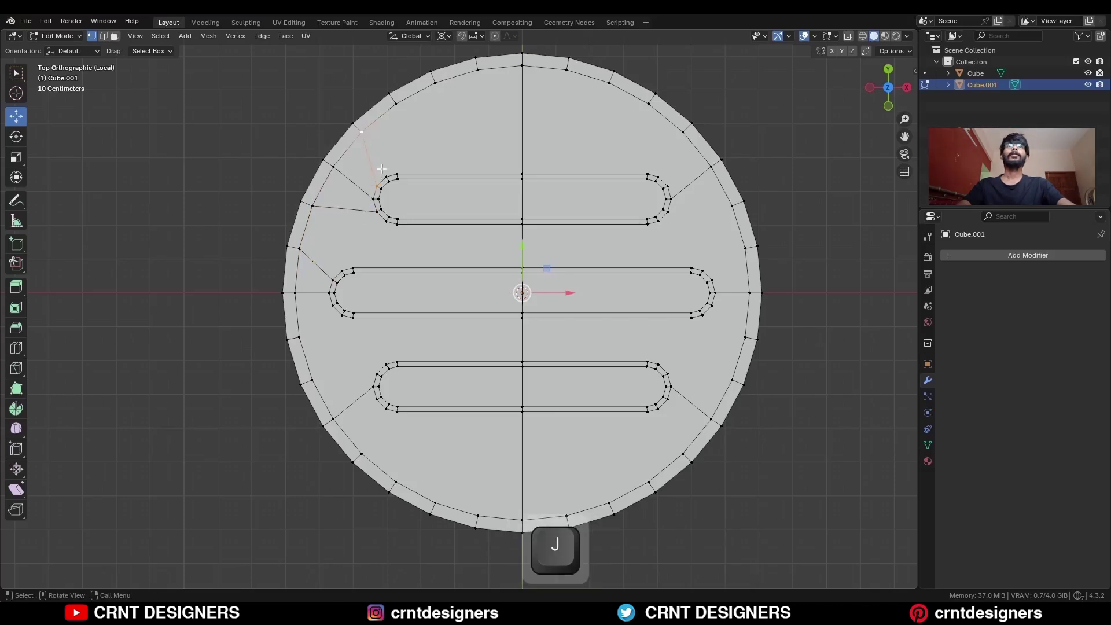
Connect the two uppermost vertices of the upper slot's left end to the corresponding inner-rim vertices
{"action": "left_click", "coordinate": [385, 175]}
{"action": "left_click", "coordinate": [395, 104], "text": "shift"}
{"action": "key", "text": "j"}
{"action": "left_click", "coordinate": [397, 173]}
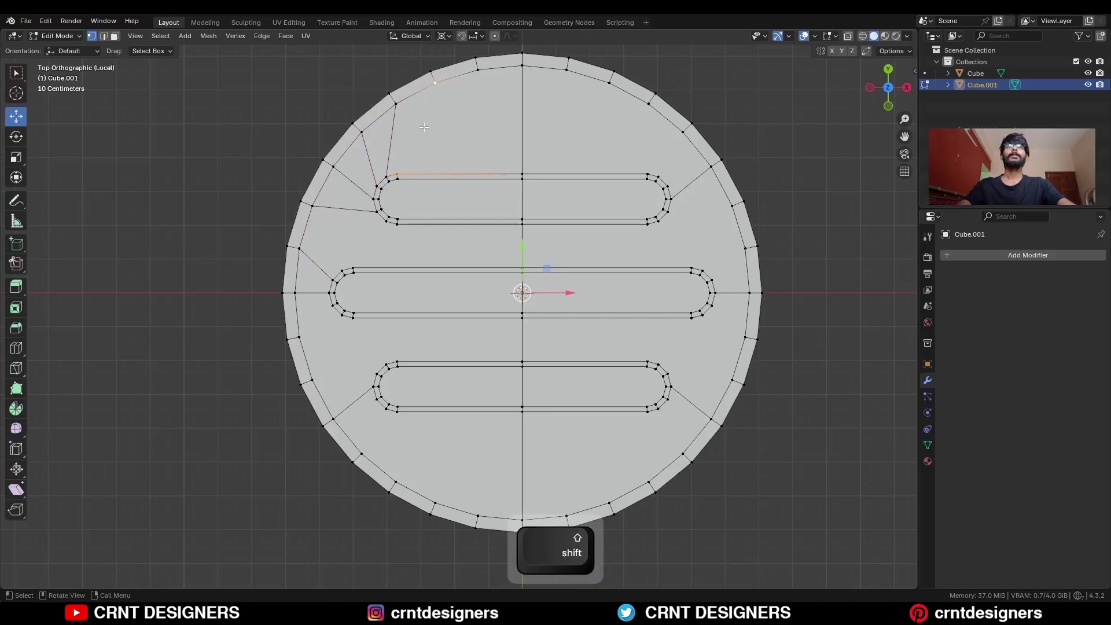
{"action": "key", "text": "j"}
Connect the vertices at the upper slot's lower-left curve to those at the middle slot's upper-left curve
{"action": "left_click", "coordinate": [397, 223]}
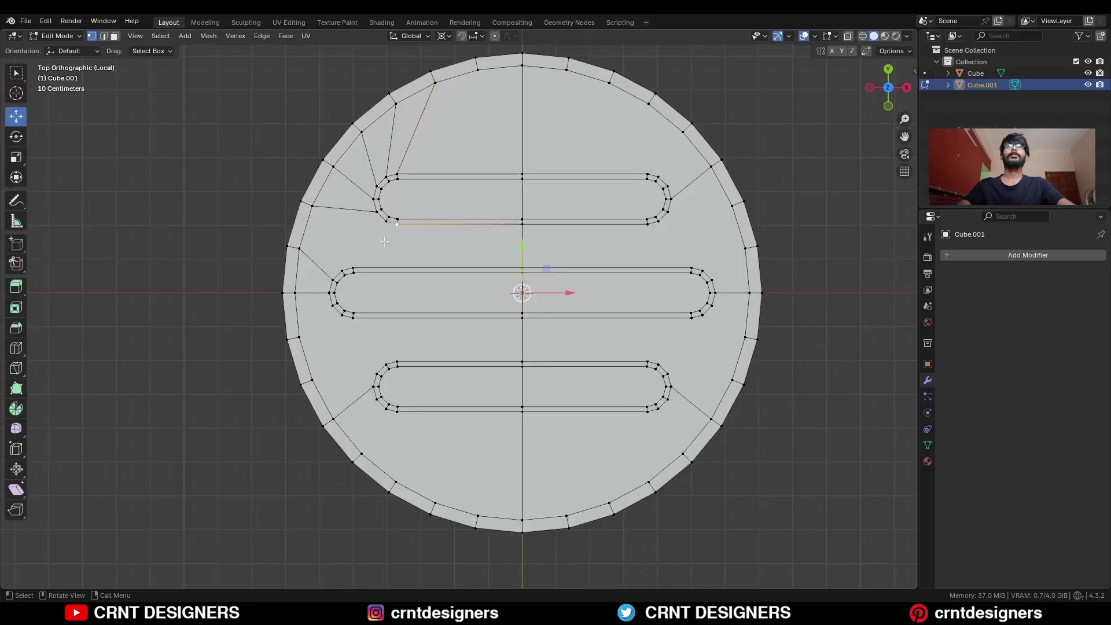
{"action": "left_click", "coordinate": [352, 268], "text": "shift"}
{"action": "key", "text": "j"}
{"action": "left_click", "coordinate": [379, 226]}
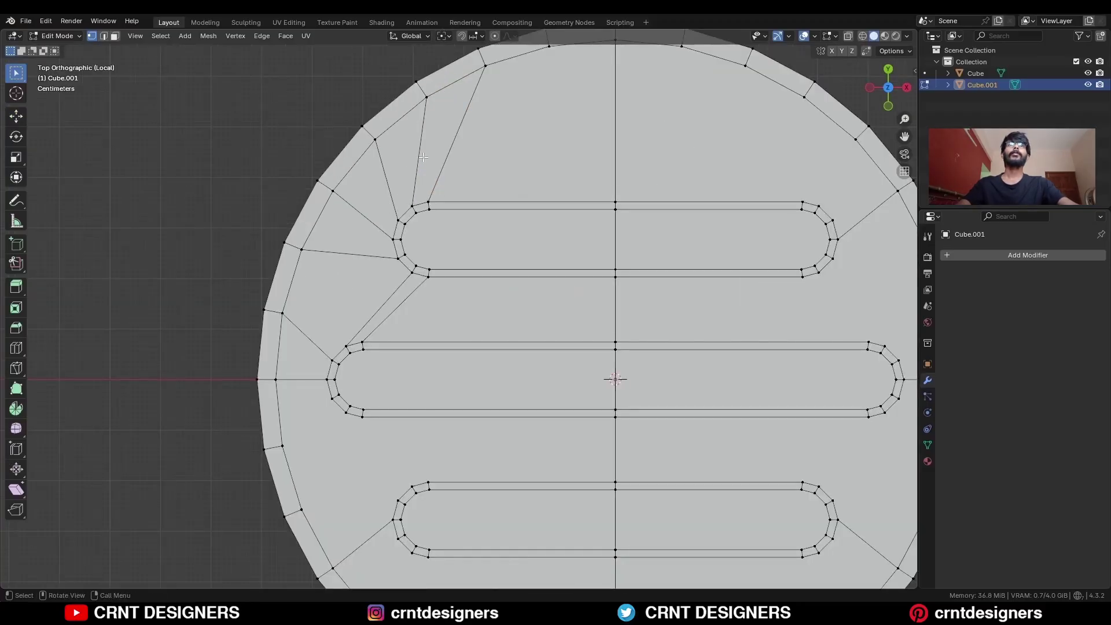
Bevel the upper-left run of inner-rim edges by about 0.02 m with two segments
{"action": "key", "text": "3"}
{"action": "left_click", "coordinate": [324, 218], "text": "alt"}
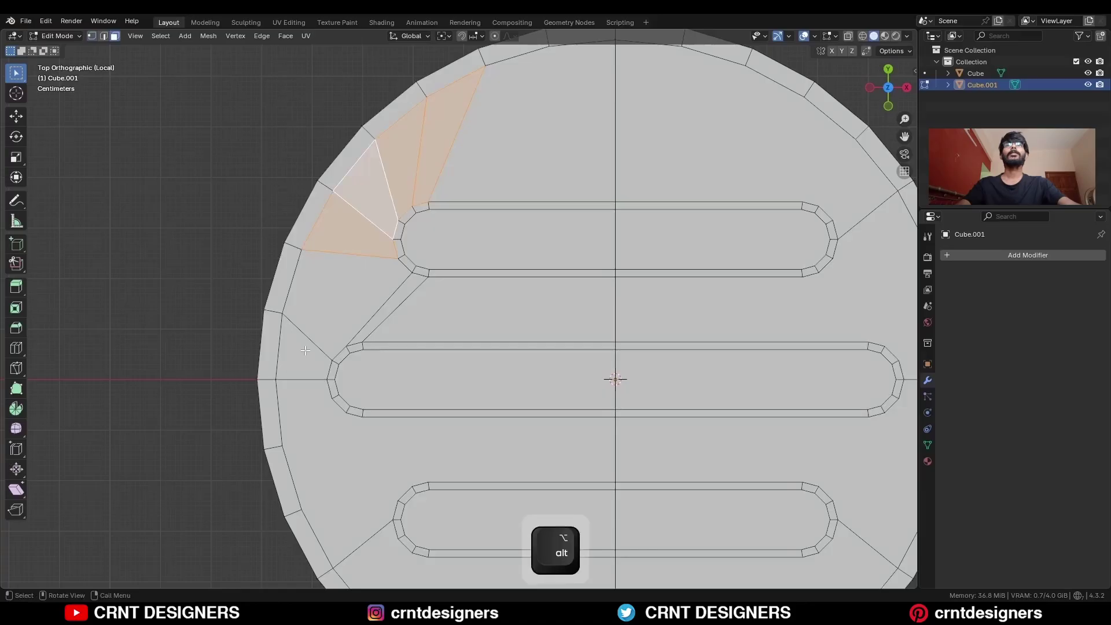
{"action": "left_click", "coordinate": [282, 328]}
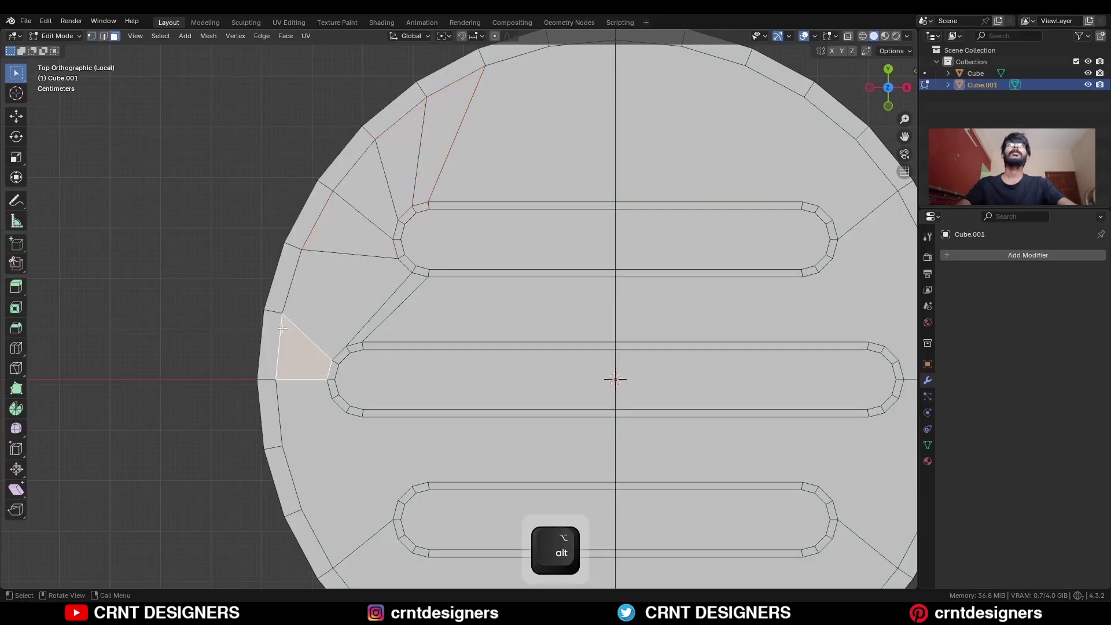
{"action": "key", "text": "ctrl+b"}
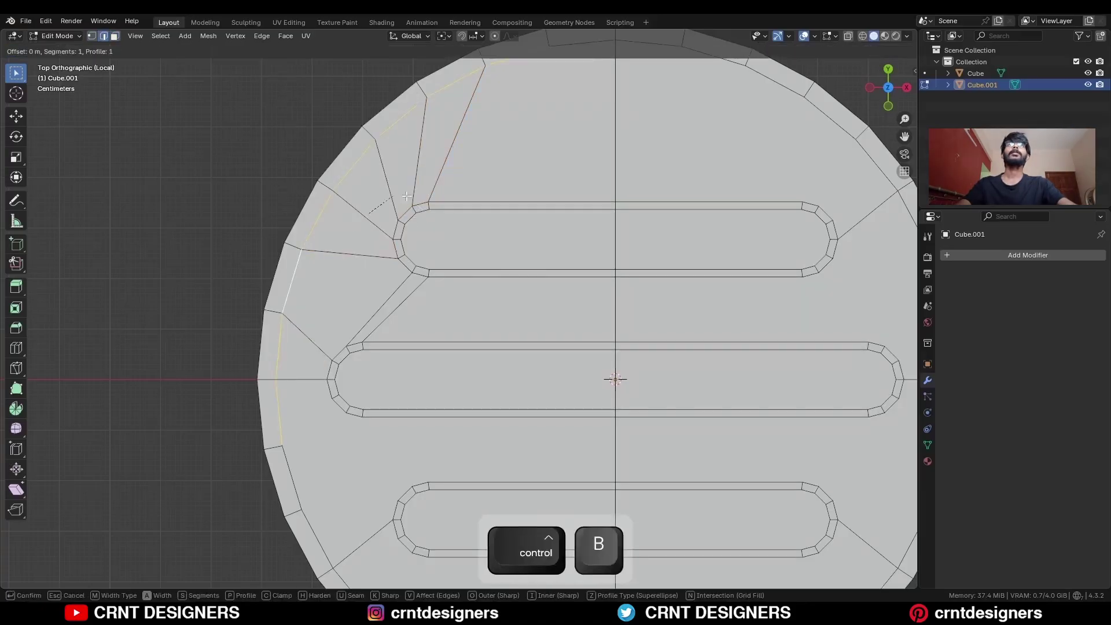
{"action": "left_click", "coordinate": [420, 199]}
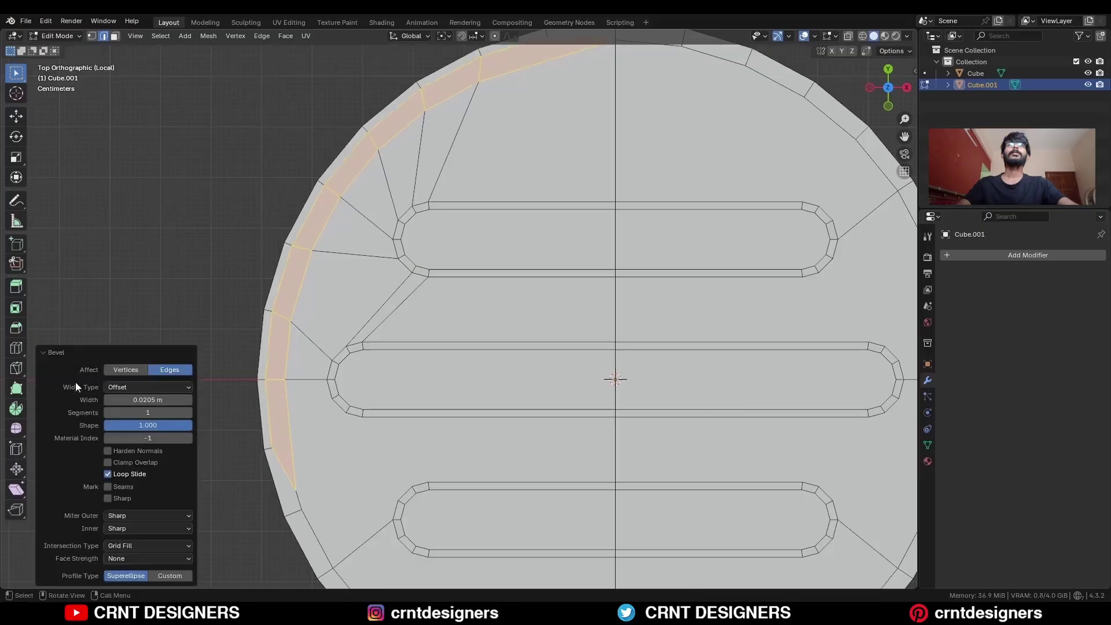
{"action": "left_click", "coordinate": [189, 412]}
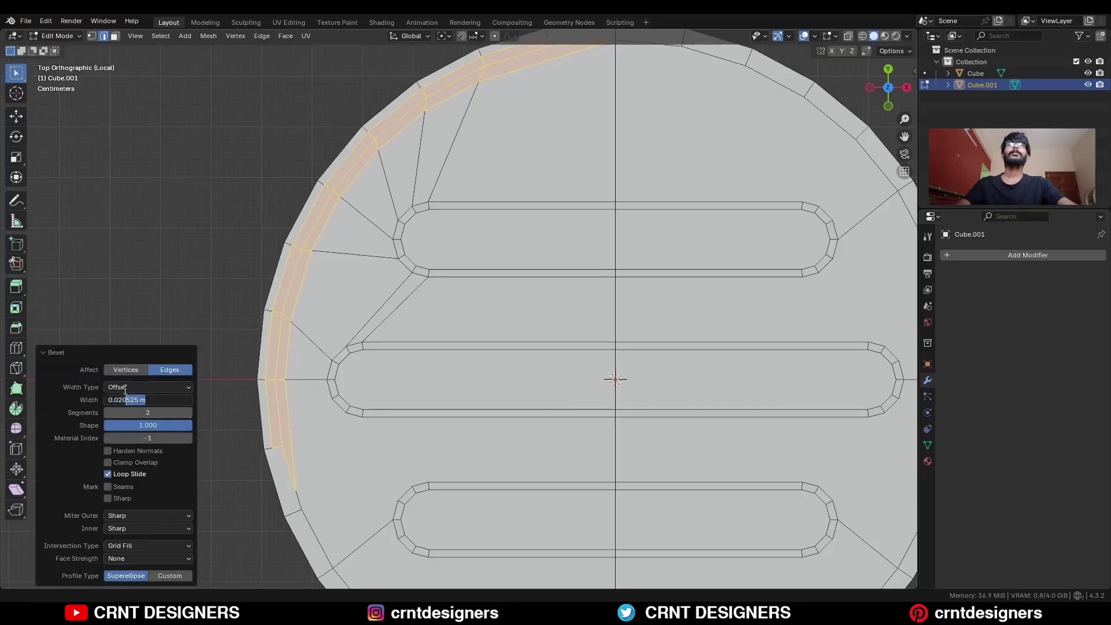
Dissolve the outermost beveled edge loop and the stray slanted edge below the X axis
{"action": "left_click", "coordinate": [265, 394], "text": "alt"}
{"action": "key", "text": "ctrl+x"}
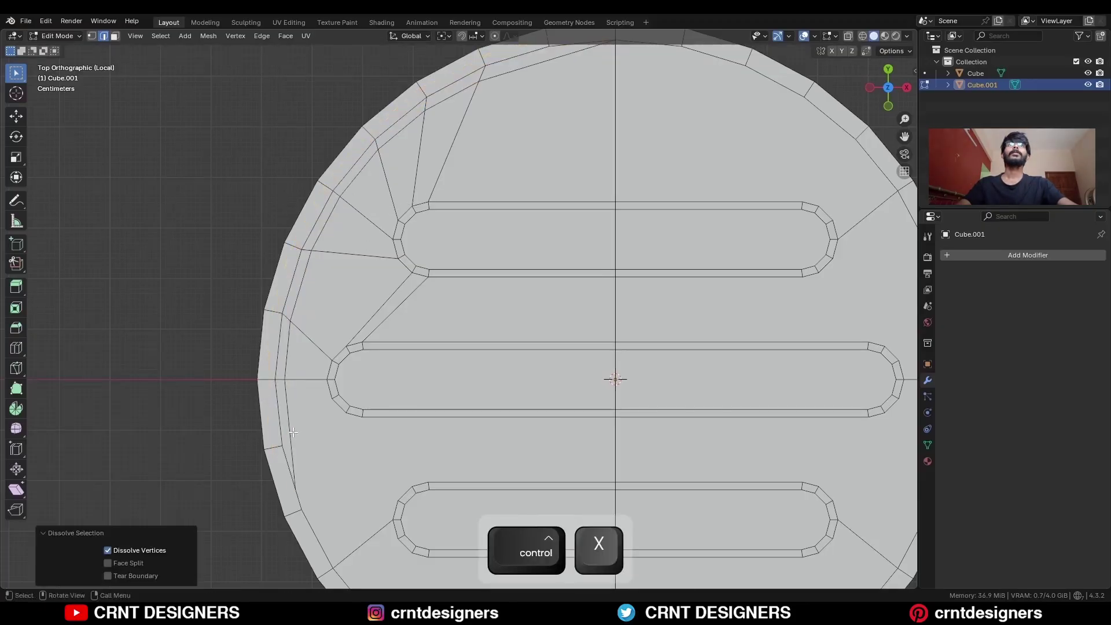
{"action": "left_click", "coordinate": [292, 431], "text": "alt"}
{"action": "left_click", "coordinate": [293, 431]}
{"action": "key", "text": "ctrl+x"}
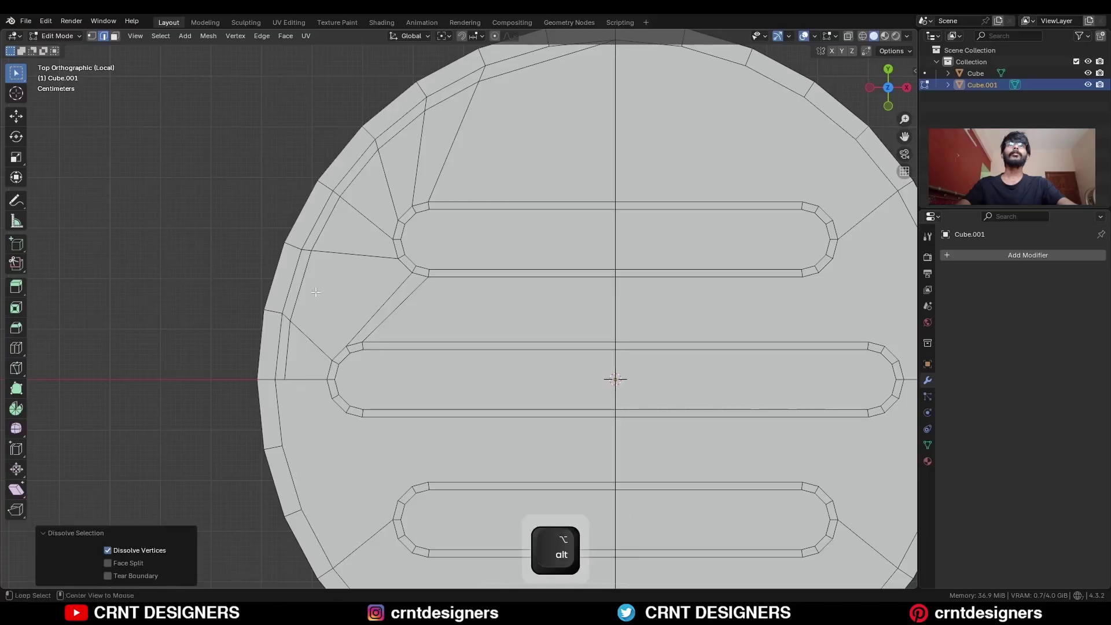
Slide the remaining inner edge loop toward the slots and link its vertex beside the upper slot to the middle slot's end
{"action": "left_click", "coordinate": [317, 290], "text": "alt"}
{"action": "middle_click_drag", "start_coordinate": [558, 64], "coordinate": [544, 101], "text": "shift"}
{"action": "key", "text": "g"}
{"action": "key", "text": "g"}
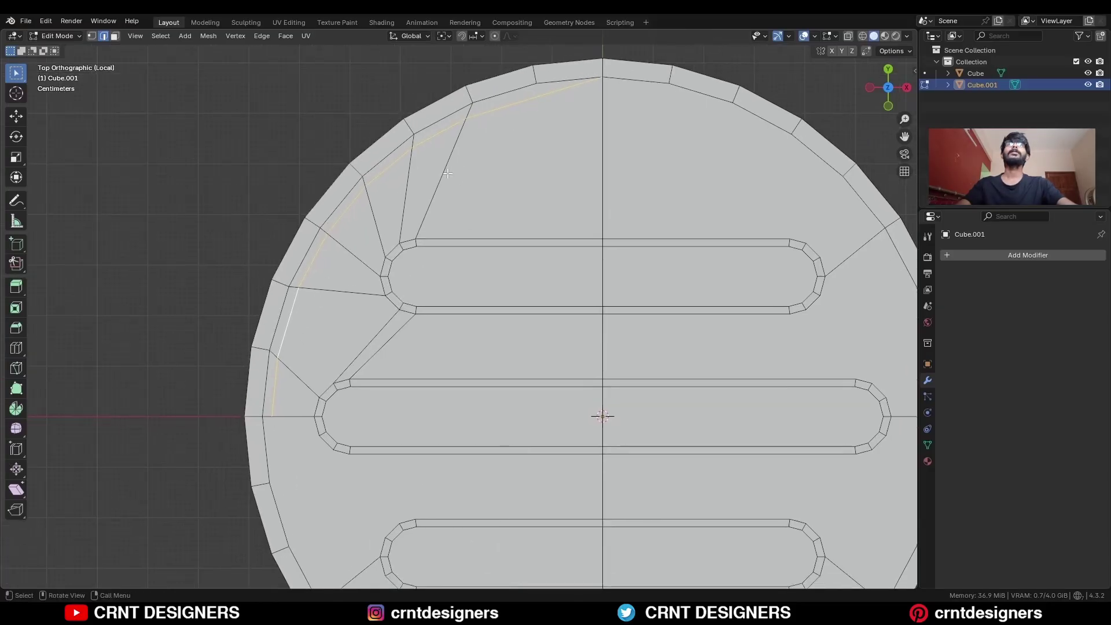
{"action": "left_click", "coordinate": [469, 198]}
{"action": "key", "text": "1"}
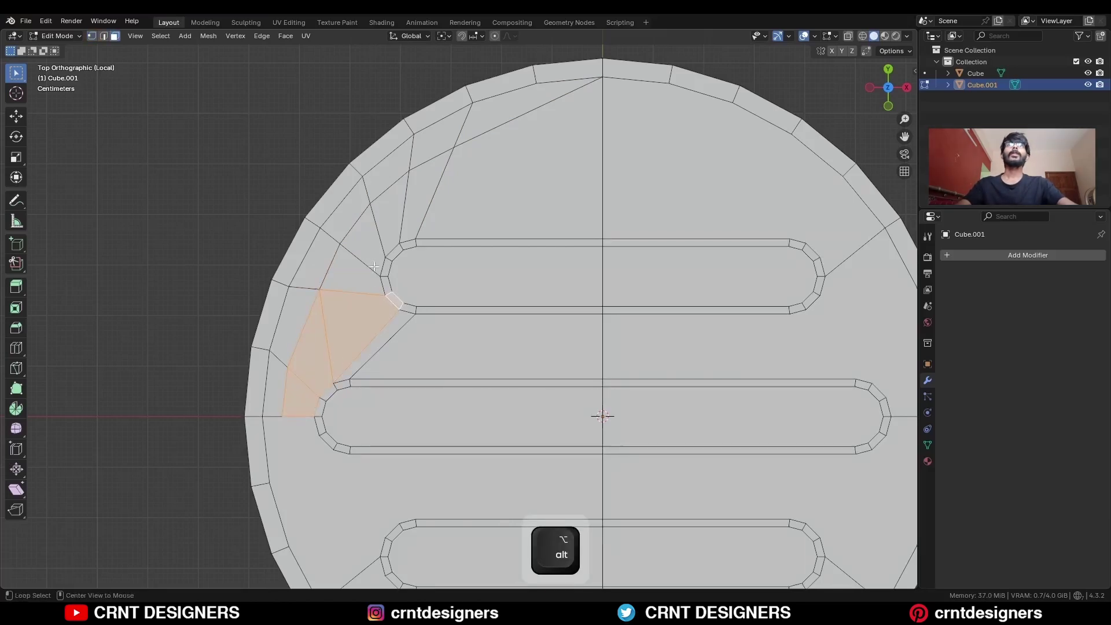
{"action": "left_click", "coordinate": [381, 346], "text": "alt"}
{"action": "left_click", "coordinate": [489, 205]}
Knife-cut a vertical line from the inner rim through all three slots left of center, plus a short cut to the centerline
{"action": "middle_click_drag", "start_coordinate": [488, 204], "coordinate": [505, 193], "text": "shift"}
{"action": "middle_click_drag", "start_coordinate": [505, 194], "coordinate": [508, 184], "text": "shift"}
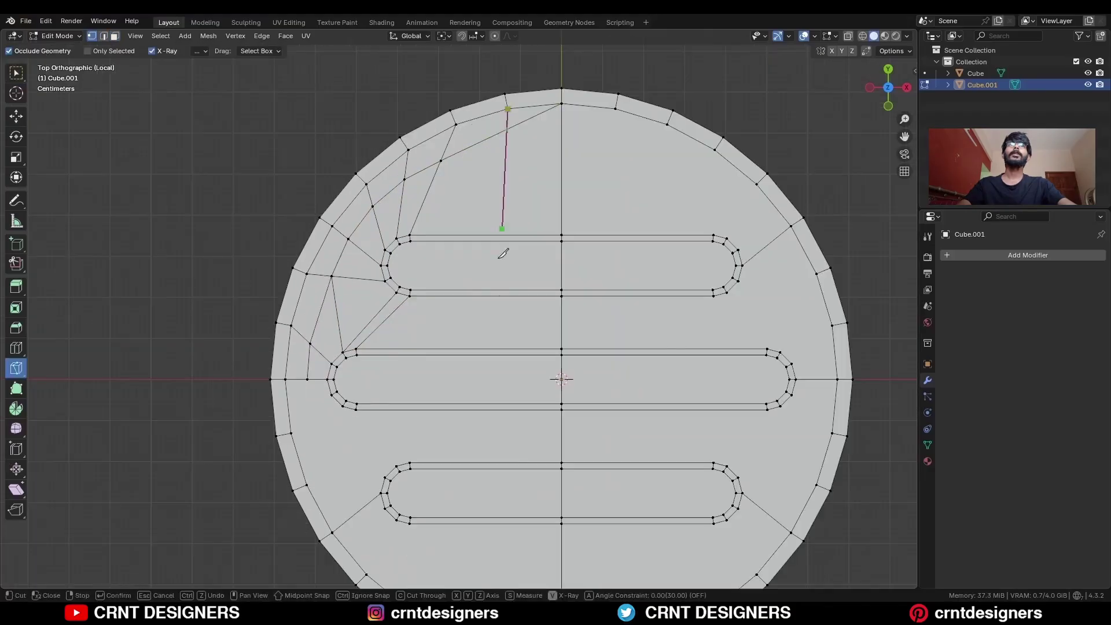
{"action": "left_click", "coordinate": [494, 523]}
{"action": "key", "text": "space"}
{"action": "left_click", "coordinate": [508, 128]}
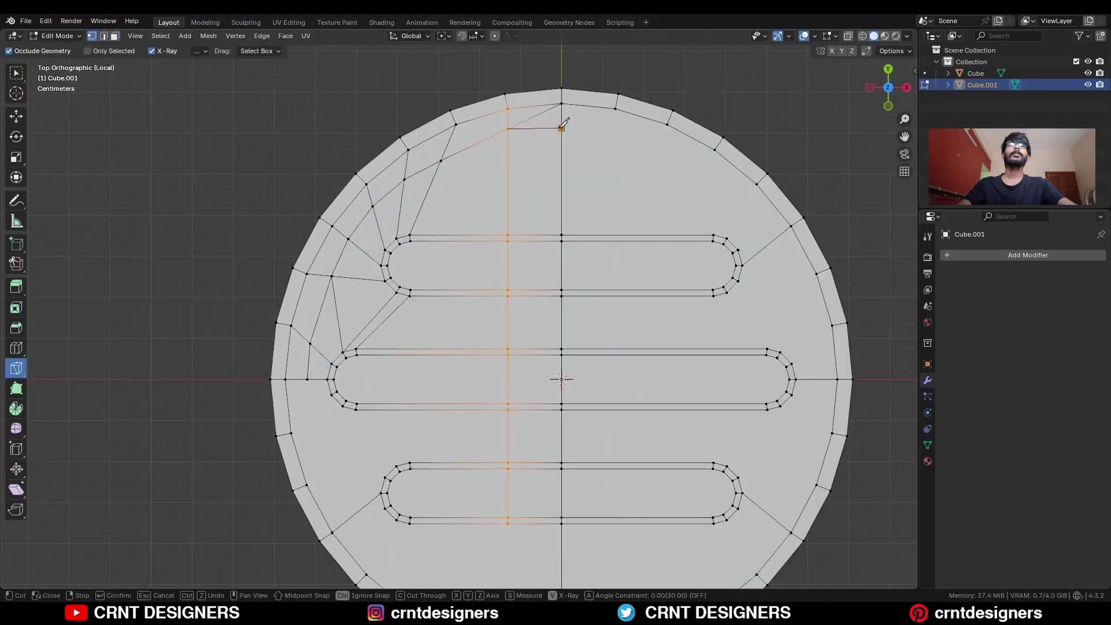
{"action": "left_click", "coordinate": [561, 129]}
{"action": "key", "text": "space"}
Knife-cut horizontal midlines and vertical lines joining the left-end vertices inside the upper and middle slots
{"action": "middle_click_drag", "start_coordinate": [426, 255], "coordinate": [447, 221], "text": "shift"}
{"action": "middle_click_drag", "start_coordinate": [448, 222], "coordinate": [431, 172], "text": "ctrl"}
{"action": "left_click", "coordinate": [421, 169]}
{"action": "left_click", "coordinate": [422, 236]}
{"action": "key", "text": "space"}
{"action": "left_click", "coordinate": [391, 202]}
{"action": "left_click", "coordinate": [863, 203]}
{"action": "key", "text": "space"}
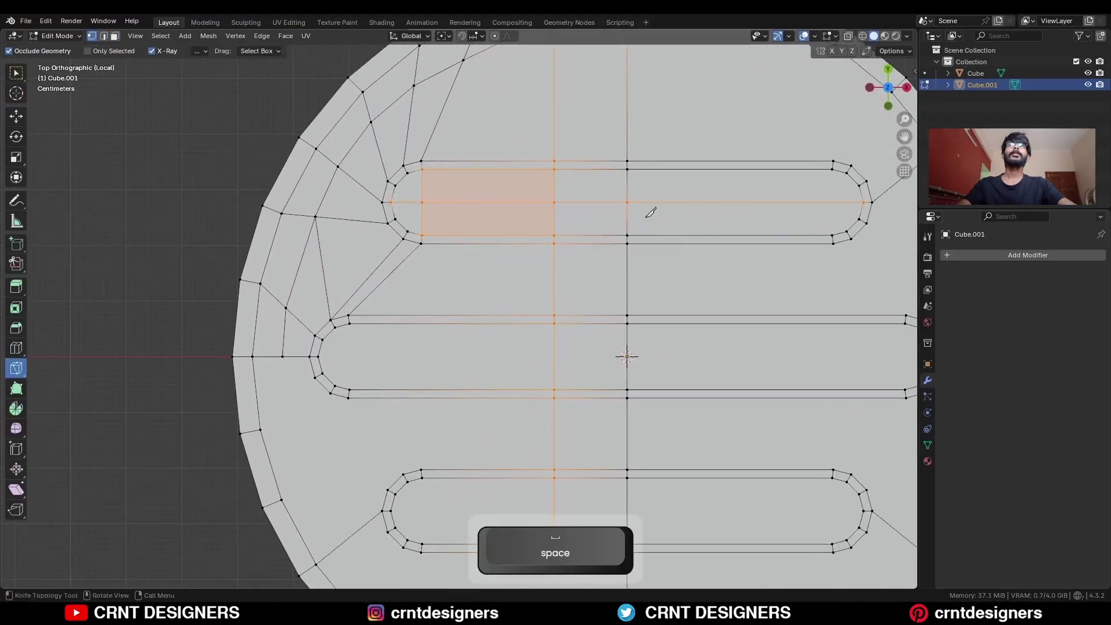
{"action": "left_click", "coordinate": [407, 172]}
{"action": "left_click", "coordinate": [408, 231]}
{"action": "left_click", "coordinate": [553, 356]}
{"action": "key", "text": "Return"}
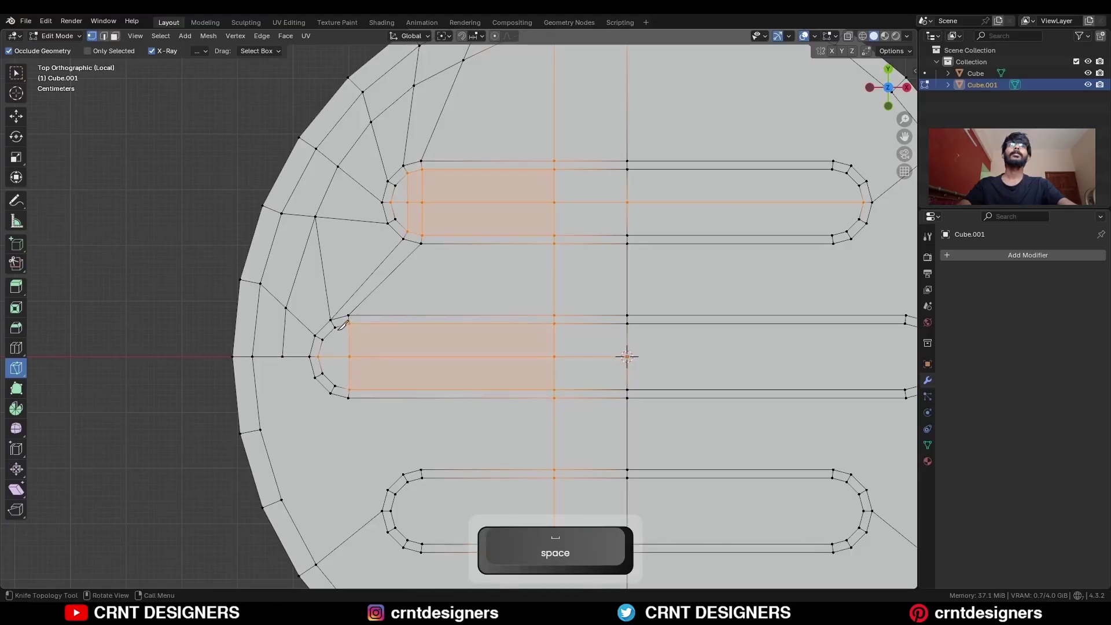
Dissolve the slanted edge running to the centerline near the top rim, and check the face loops around the upper slot
{"action": "scroll", "coordinate": [480, 243], "scroll_direction": "down", "scroll_amount": 3}
{"action": "key", "text": "w"}
{"action": "key", "text": "2"}
{"action": "left_click", "coordinate": [494, 90]}
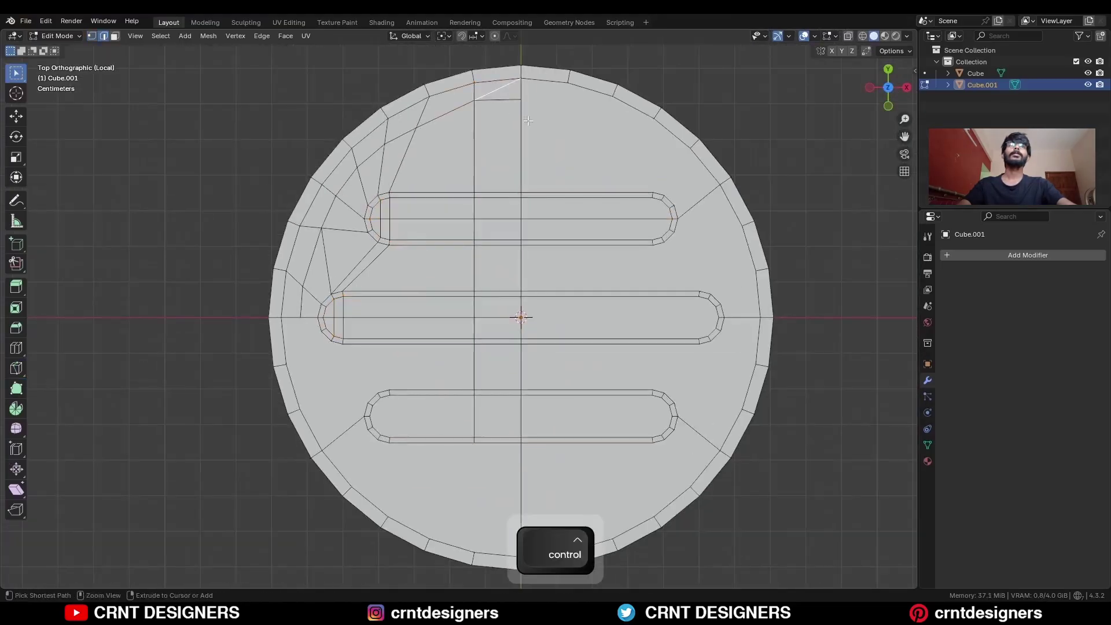
{"action": "key", "text": "ctrl+x"}
{"action": "middle_click_drag", "start_coordinate": [494, 90], "coordinate": [485, 133], "text": "ctrl"}
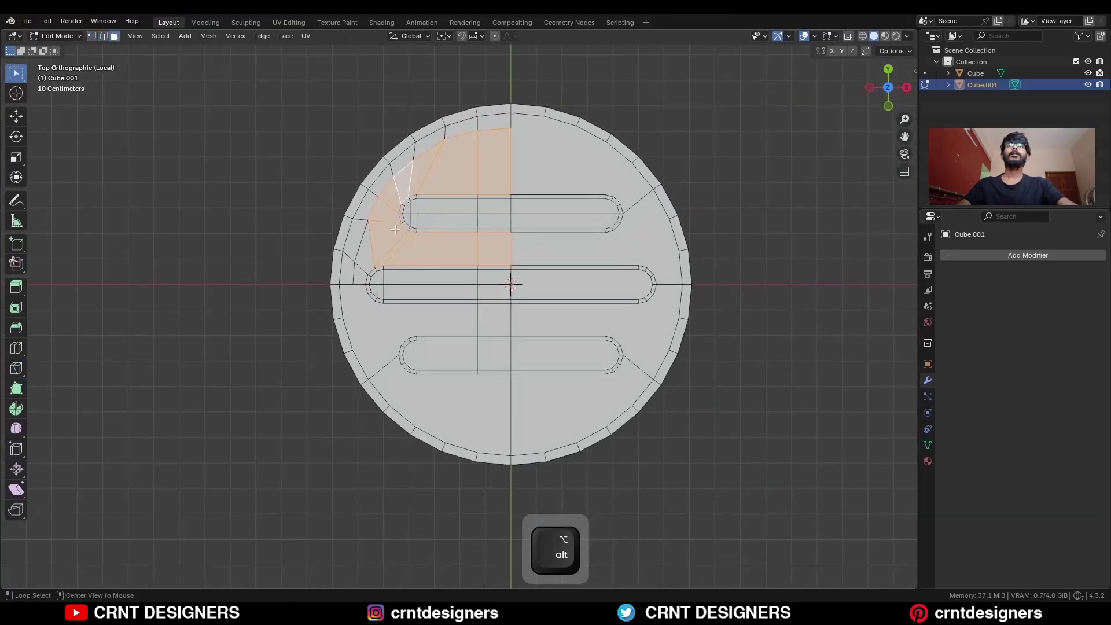
{"action": "left_click", "coordinate": [370, 252], "text": "alt"}
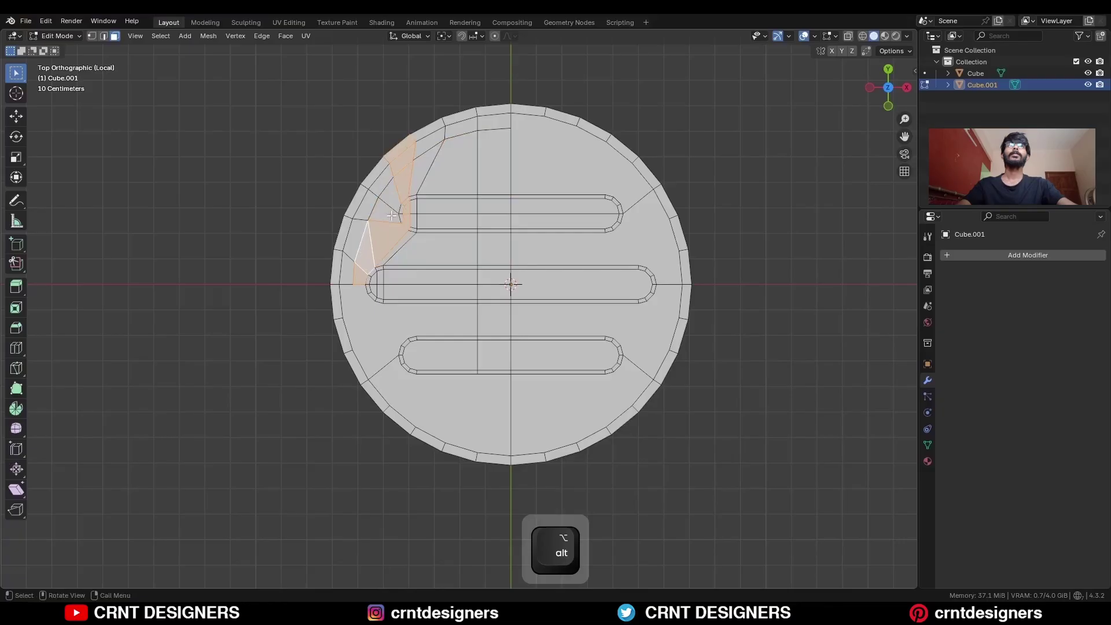
{"action": "left_click", "coordinate": [414, 291]}
{"action": "middle_click_drag", "start_coordinate": [386, 226], "coordinate": [377, 200], "text": "ctrl"}
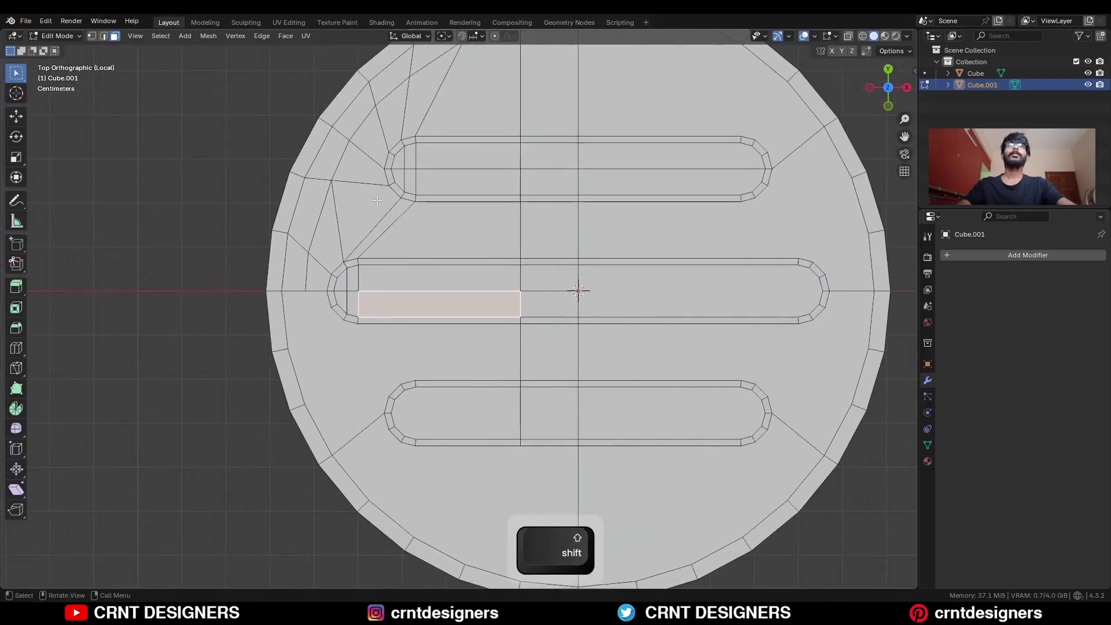
{"action": "key", "text": "3"}
{"action": "left_click", "coordinate": [362, 166]}
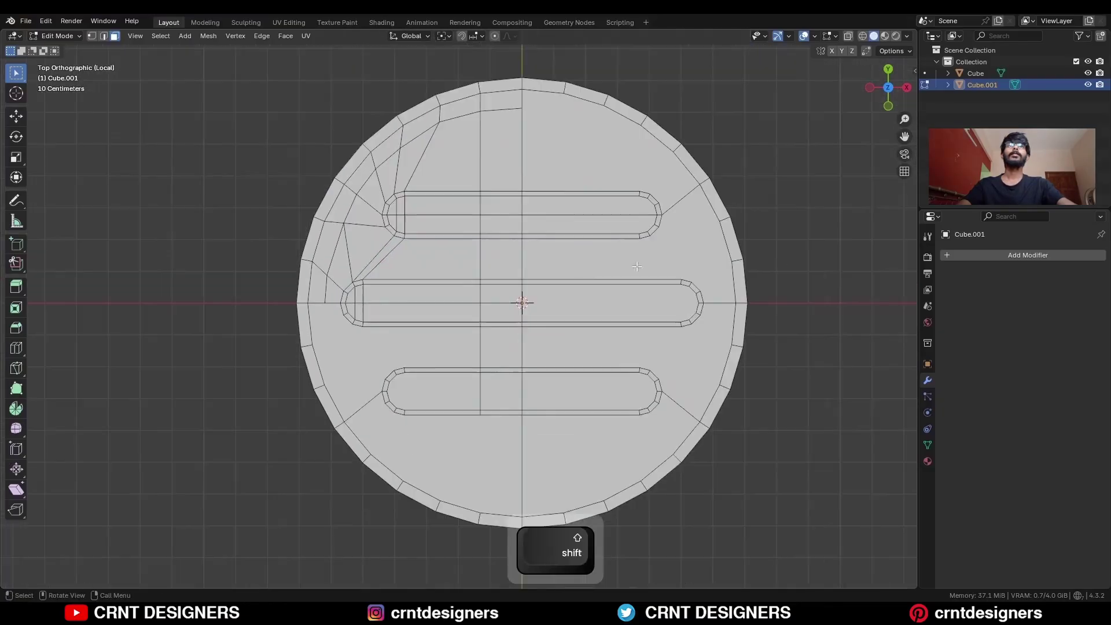
Symmetrize the entire disc mesh from -X to +X
{"action": "key", "text": "a"}
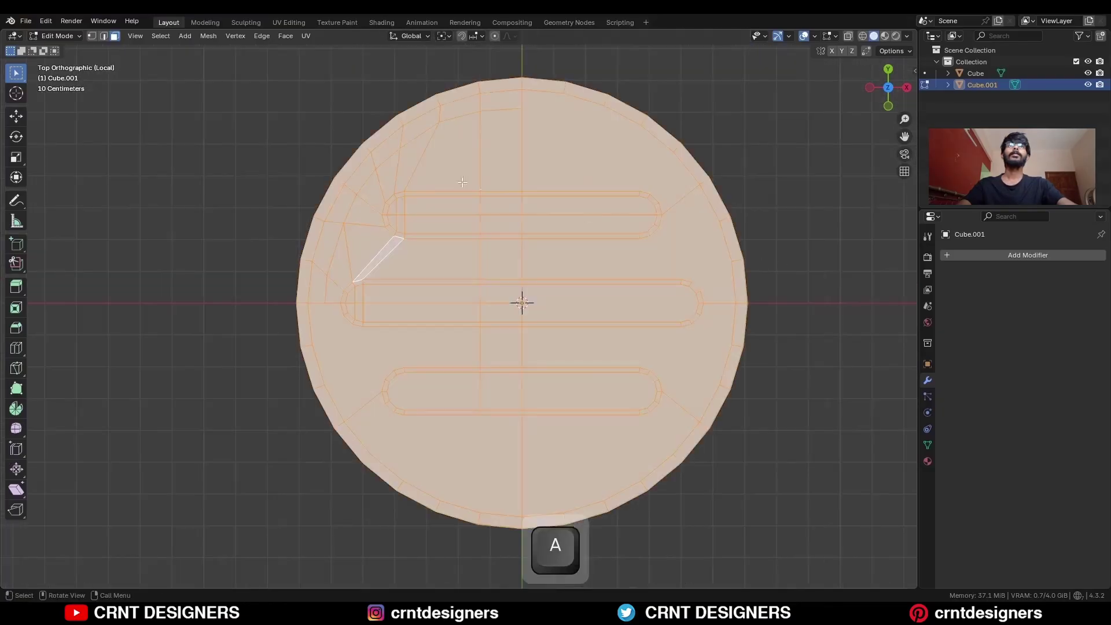
{"action": "left_click", "coordinate": [208, 41]}
{"action": "left_click", "coordinate": [234, 198]}
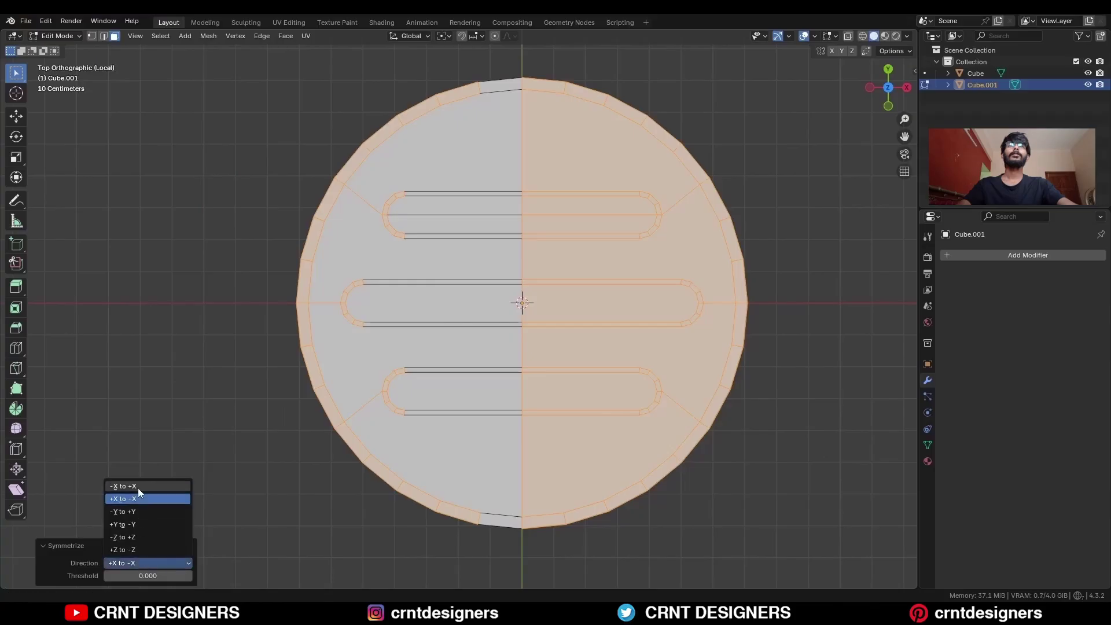
{"action": "left_click", "coordinate": [139, 488]}
Symmetrize the entire disc mesh from +Y to -Y and check the face loops at the slots' left ends
{"action": "key", "text": "a"}
{"action": "left_click", "coordinate": [205, 36]}
{"action": "left_click", "coordinate": [231, 206]}
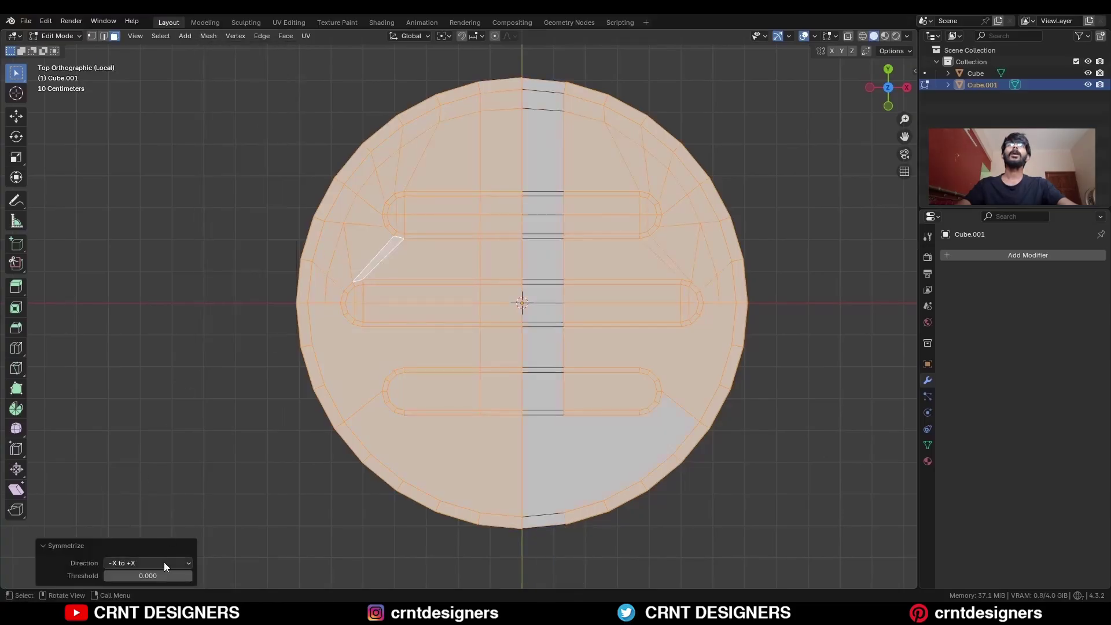
{"action": "left_click", "coordinate": [161, 563]}
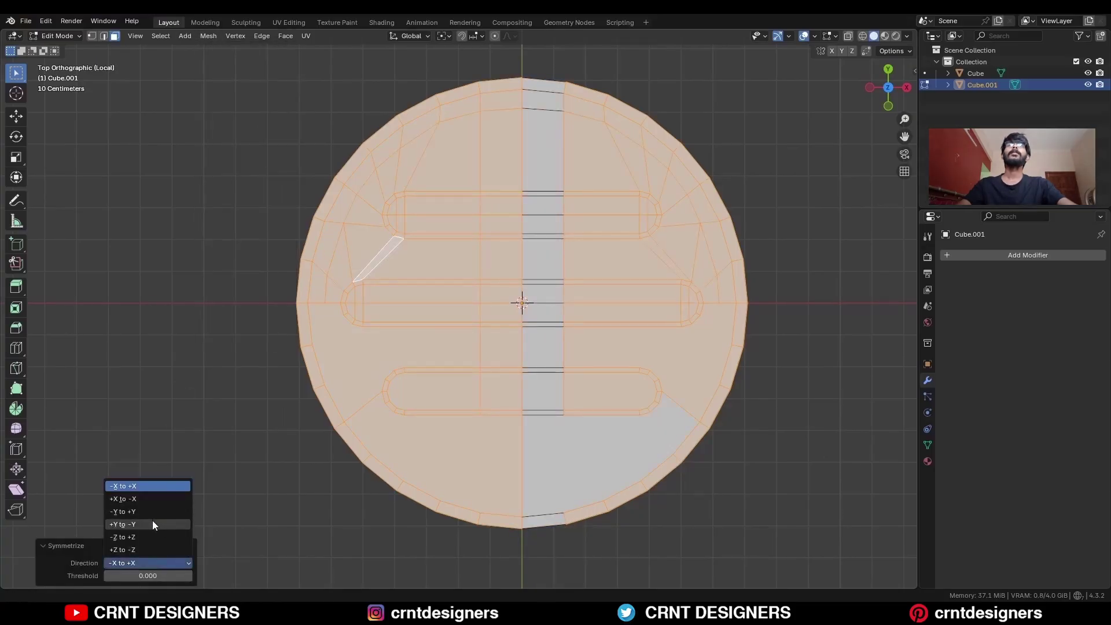
{"action": "left_click", "coordinate": [152, 520]}
{"action": "key", "text": "alt+a"}
{"action": "left_click", "coordinate": [344, 351], "text": "alt"}
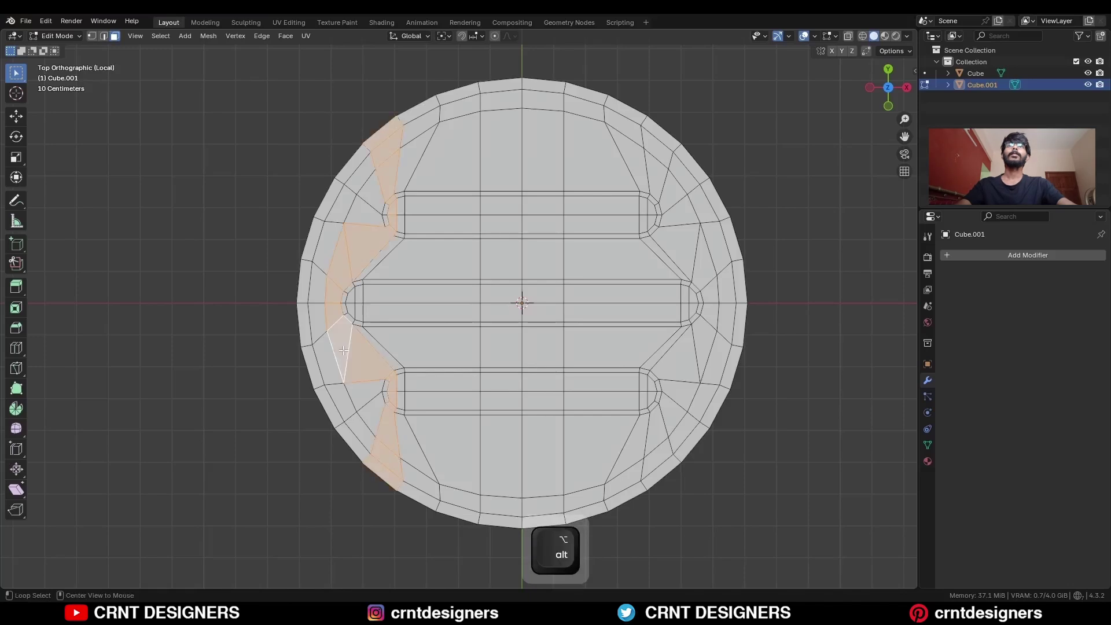
{"action": "left_click", "coordinate": [368, 207], "text": "alt"}
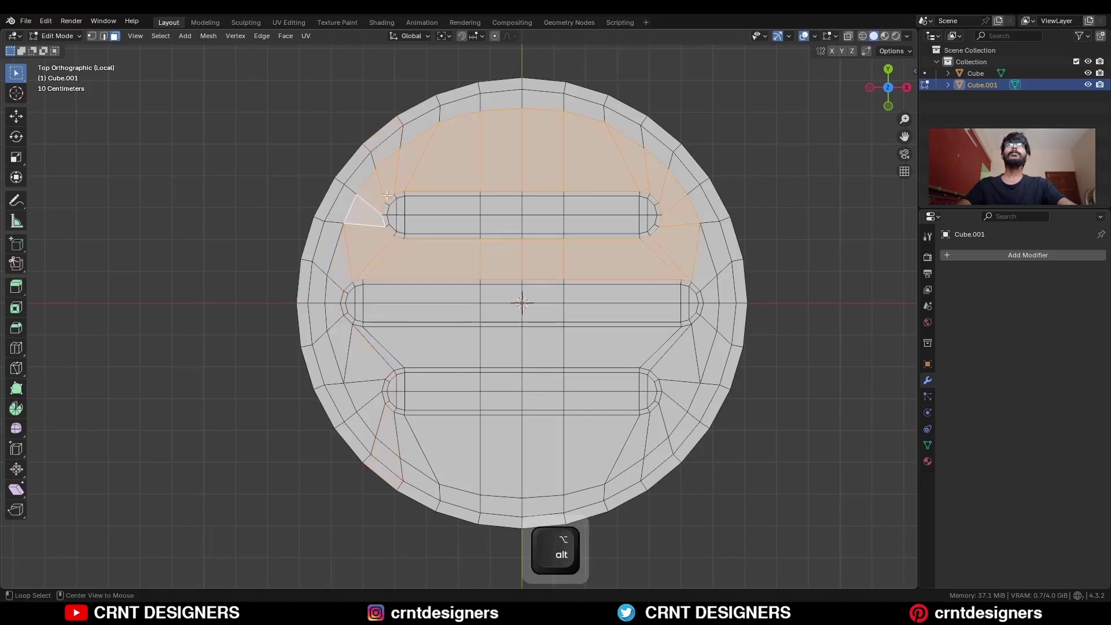
{"action": "scroll", "coordinate": [268, 285], "scroll_direction": "up", "scroll_amount": 2}
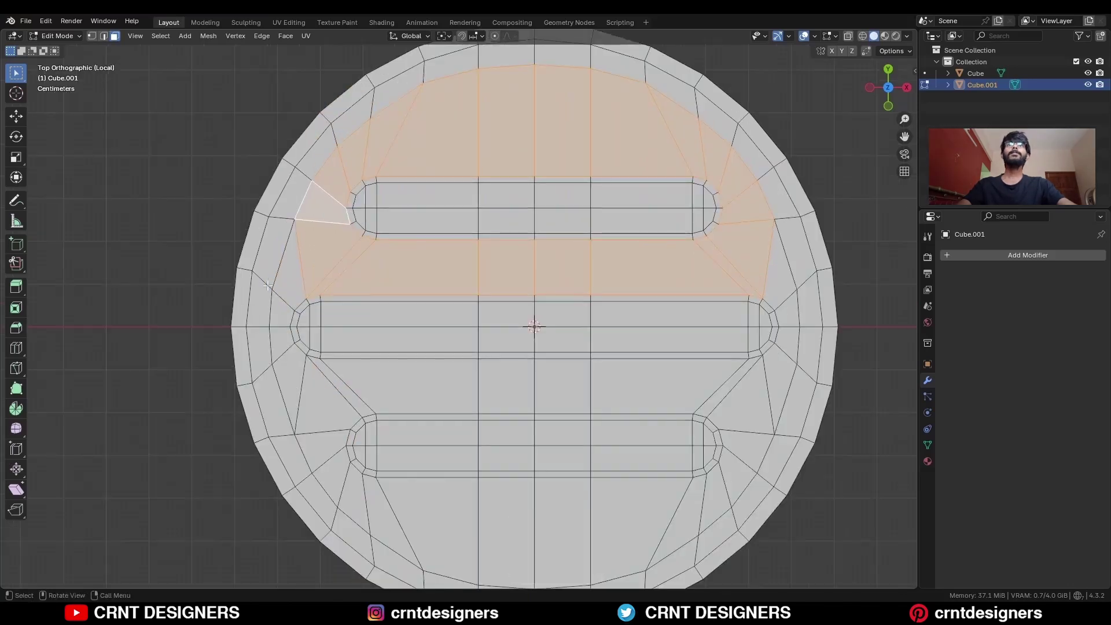
Subdivide the cross edges of the strip between the upper and middle slots to add a horizontal midline
{"action": "left_click", "coordinate": [350, 261]}
{"action": "key", "text": "2"}
{"action": "left_click_drag", "start_coordinate": [745, 266], "coordinate": [347, 239]}
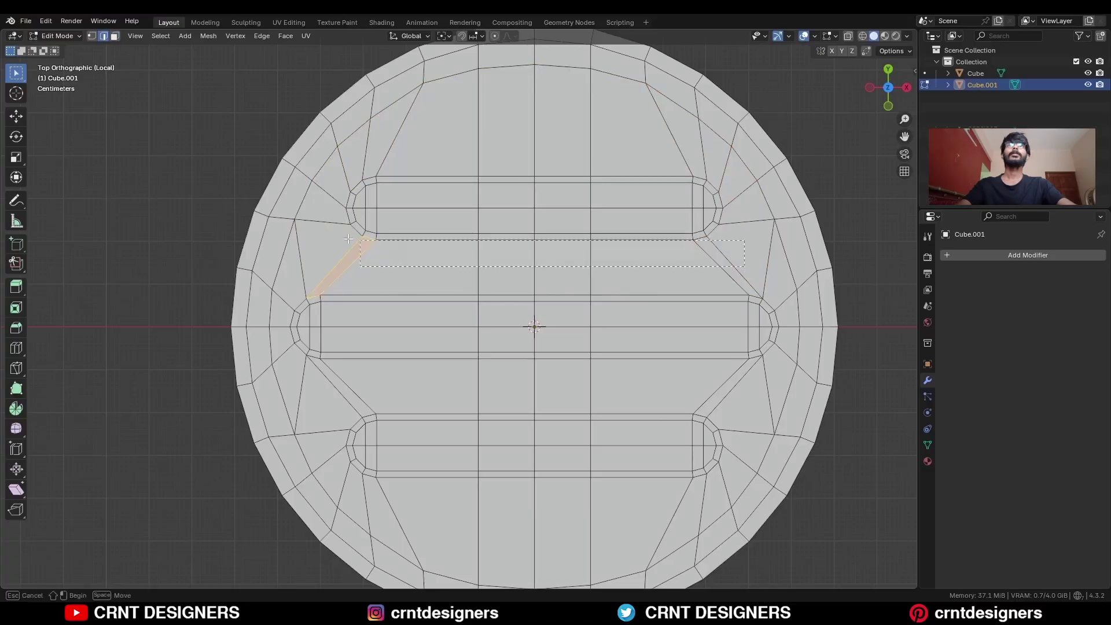
{"action": "right_click", "coordinate": [570, 225]}
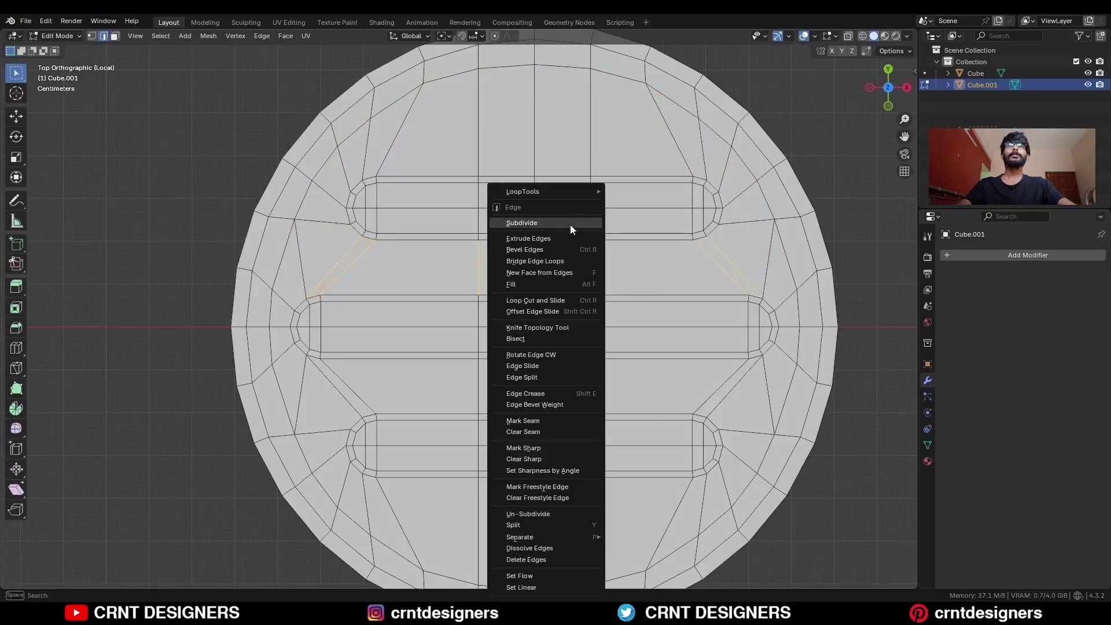
{"action": "left_click", "coordinate": [561, 223]}
Connect the midline's left-end vertex to the inner-ring vertex beside the upper slot and dissolve the old edge running to the middle slot
{"action": "key", "text": "1"}
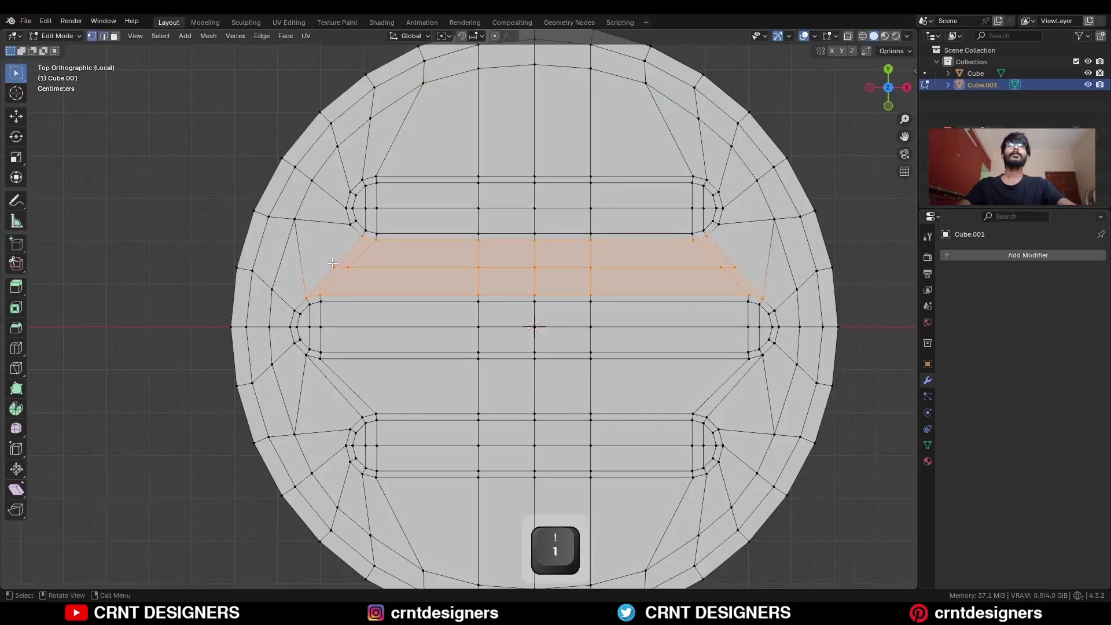
{"action": "left_click", "coordinate": [335, 267]}
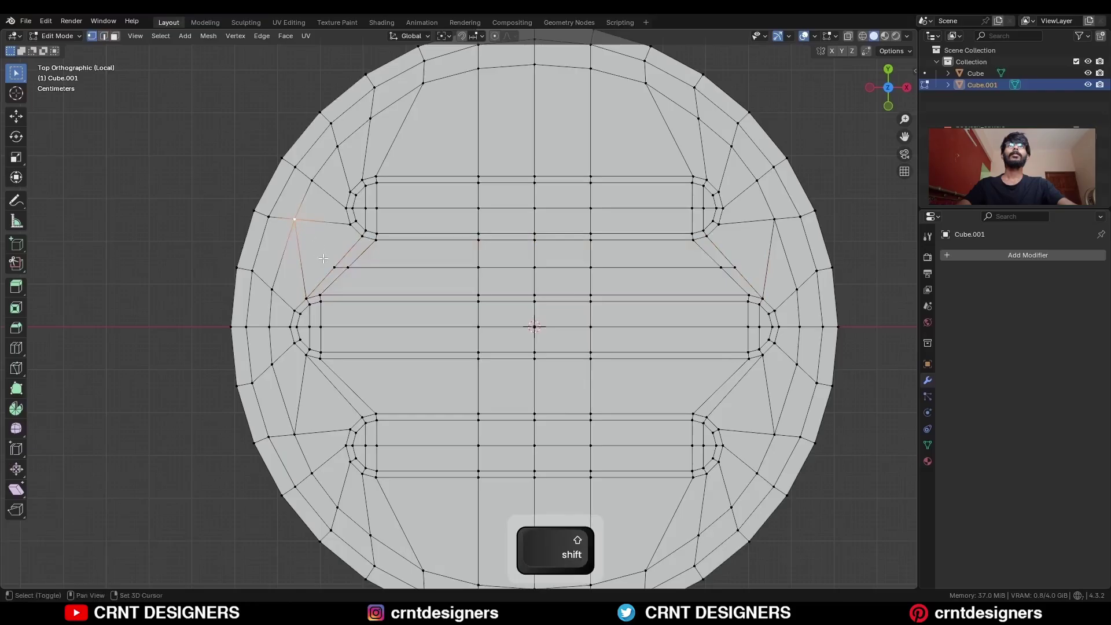
{"action": "key", "text": "2"}
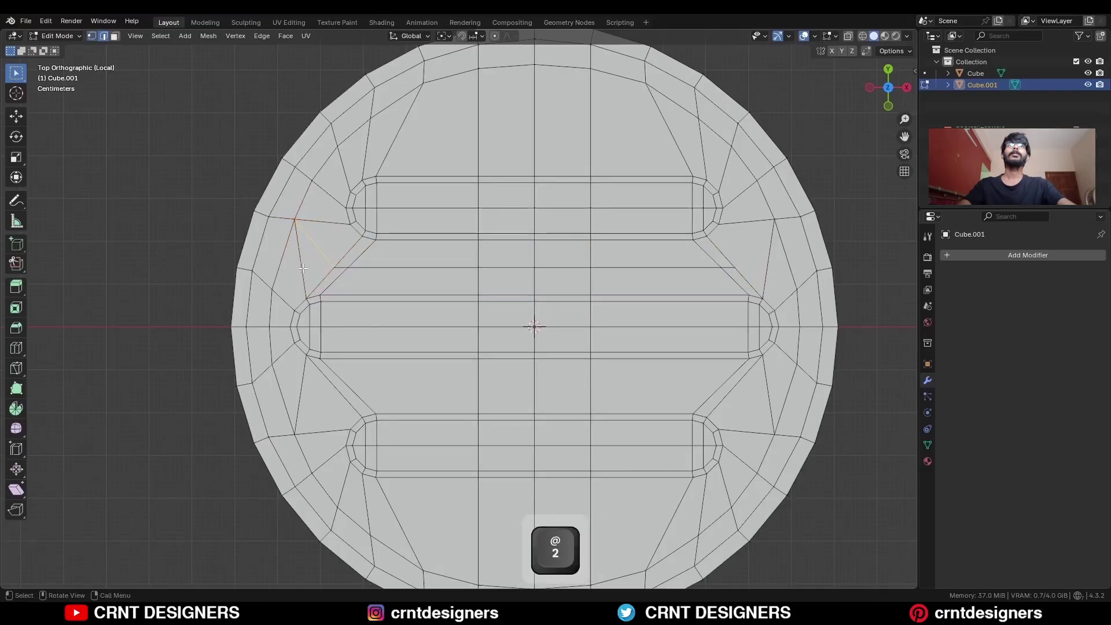
{"action": "key", "text": "ctrl+x"}
{"action": "key", "text": "3"}
{"action": "left_click", "coordinate": [347, 255], "text": "alt"}
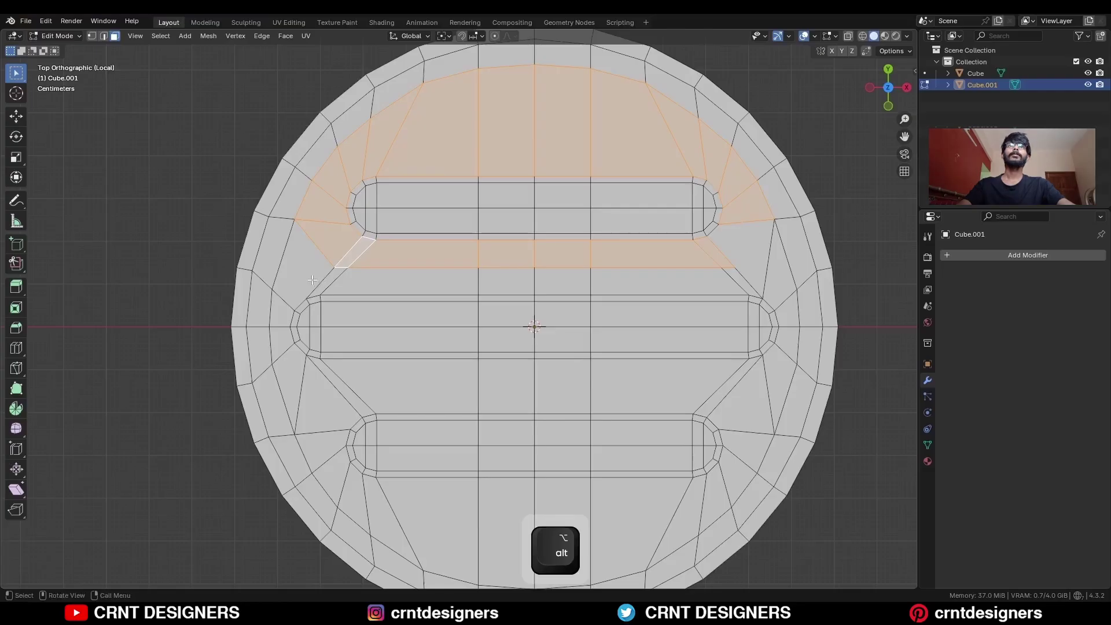
Connect the midline's left-end vertex to the inner-ring vertex beside the middle slot and check the resulting face loop
{"action": "key", "text": "1"}
{"action": "left_click", "coordinate": [274, 286]}
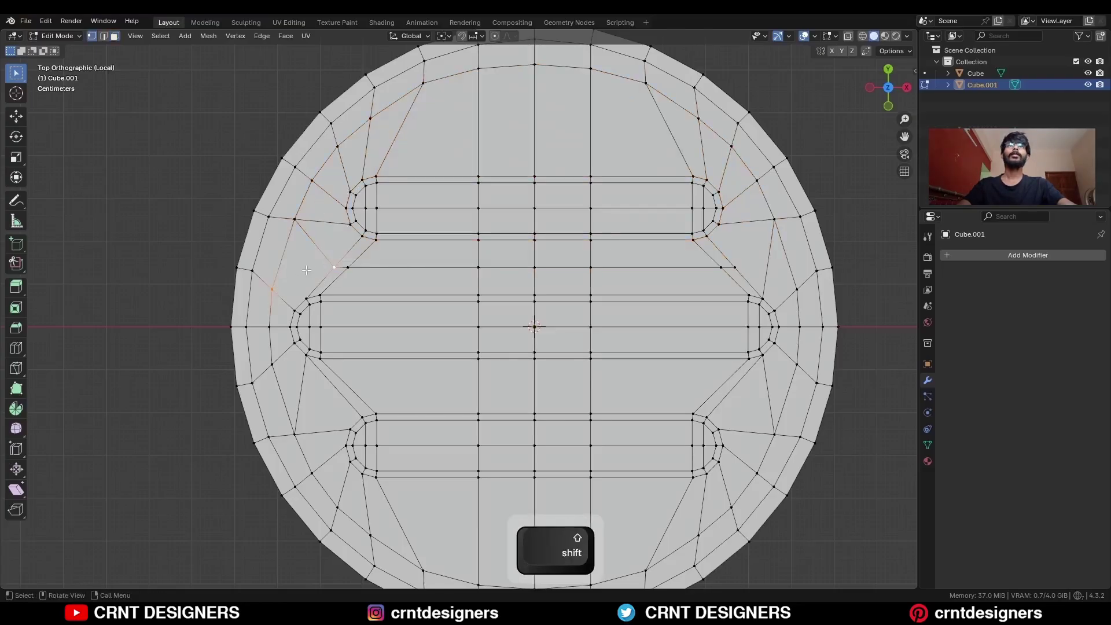
{"action": "key", "text": "j"}
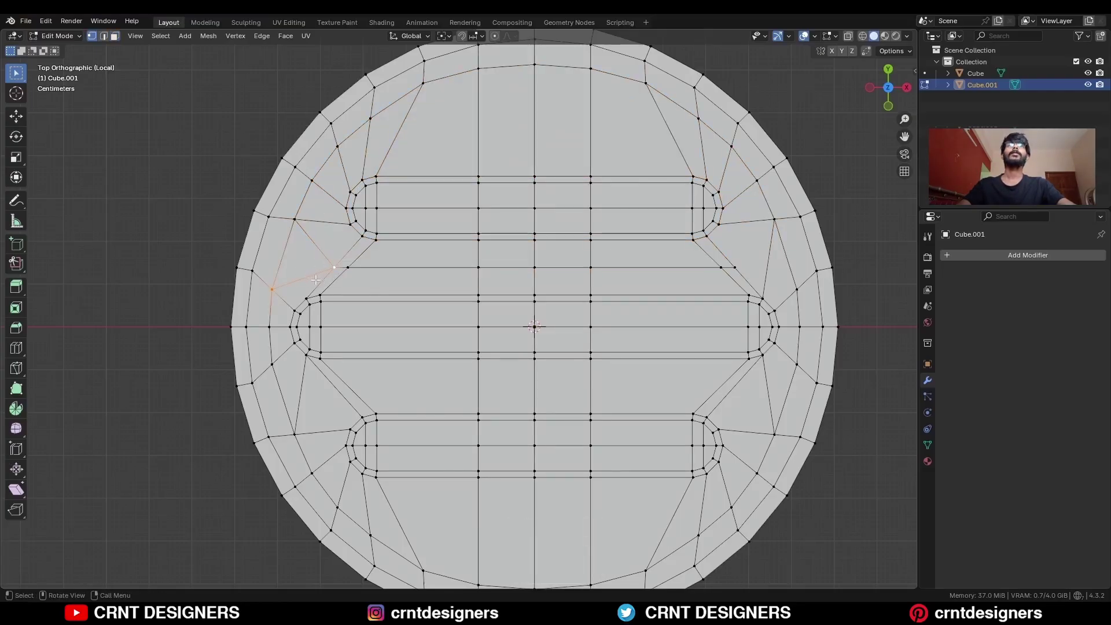
{"action": "key", "text": "3"}
{"action": "left_click", "coordinate": [320, 283], "text": "alt"}
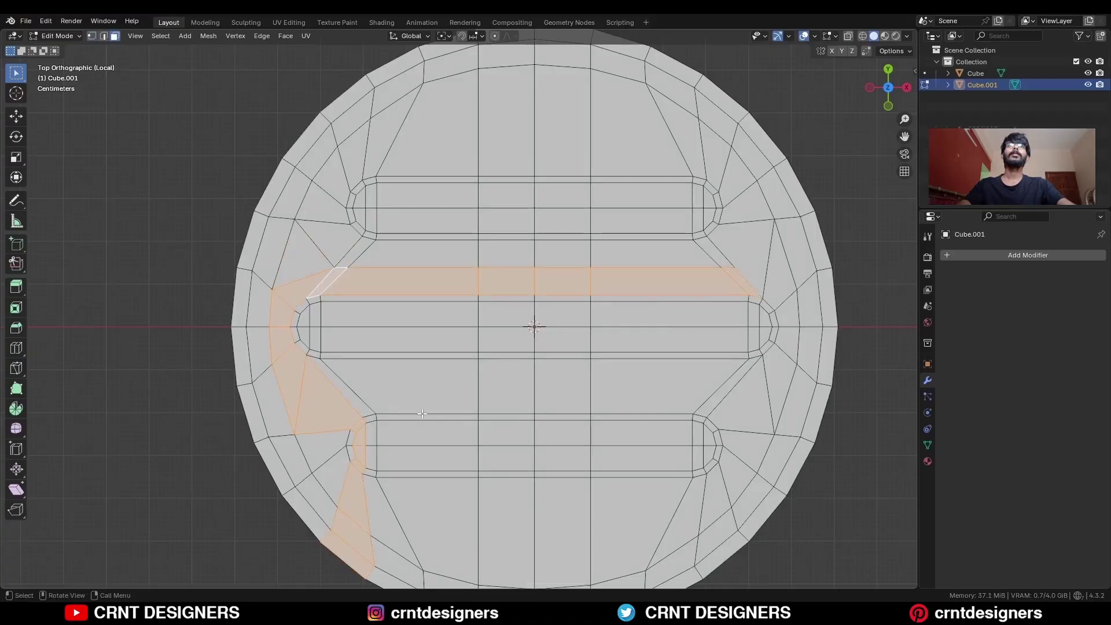
Symmetrize the entire disc mesh from +Y to -Y again to copy the new edges to the lower half
{"action": "scroll", "coordinate": [503, 279], "scroll_direction": "down", "scroll_amount": 2}
{"action": "key", "text": "a"}
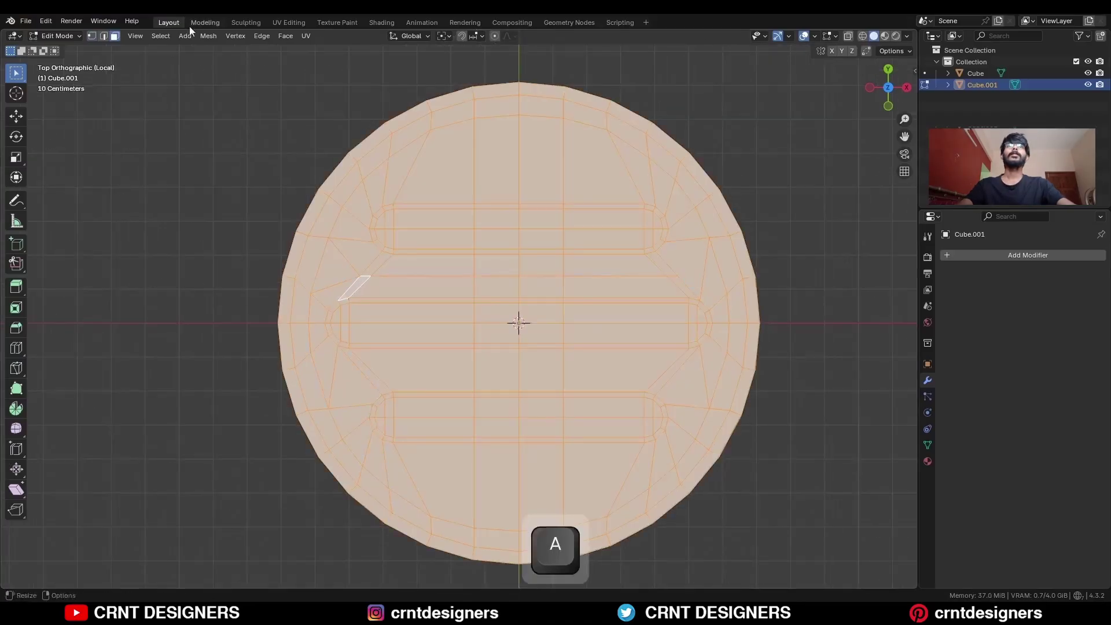
{"action": "left_click", "coordinate": [208, 36]}
{"action": "left_click", "coordinate": [233, 204]}
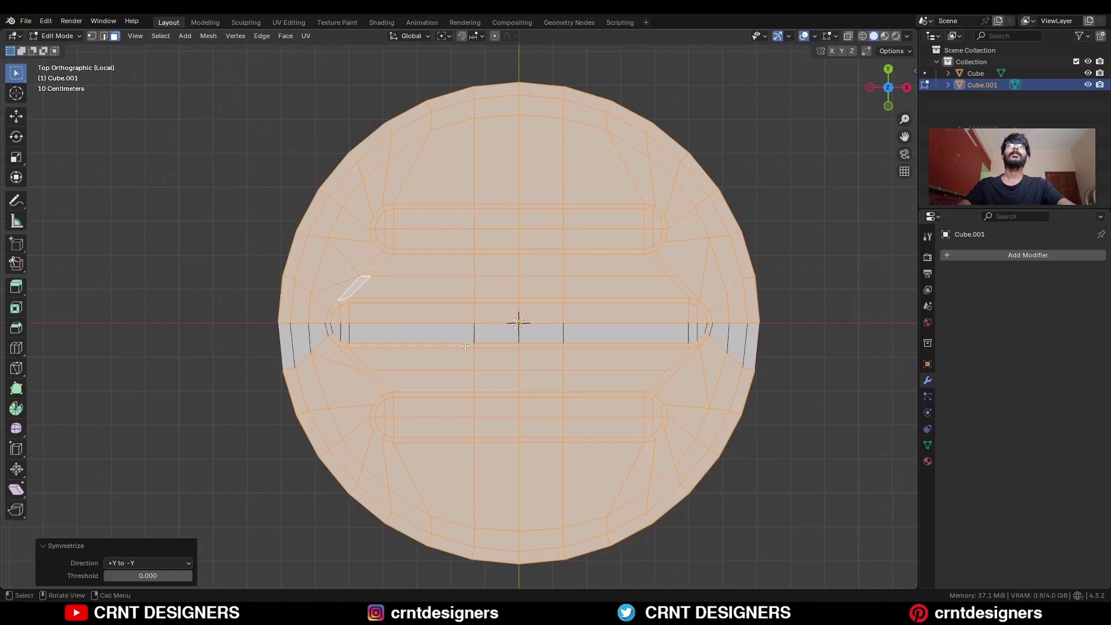
Symmetrize the entire disc from -X to +X and check the face loops around all three slots
{"action": "key", "text": "a"}
{"action": "left_click", "coordinate": [209, 36]}
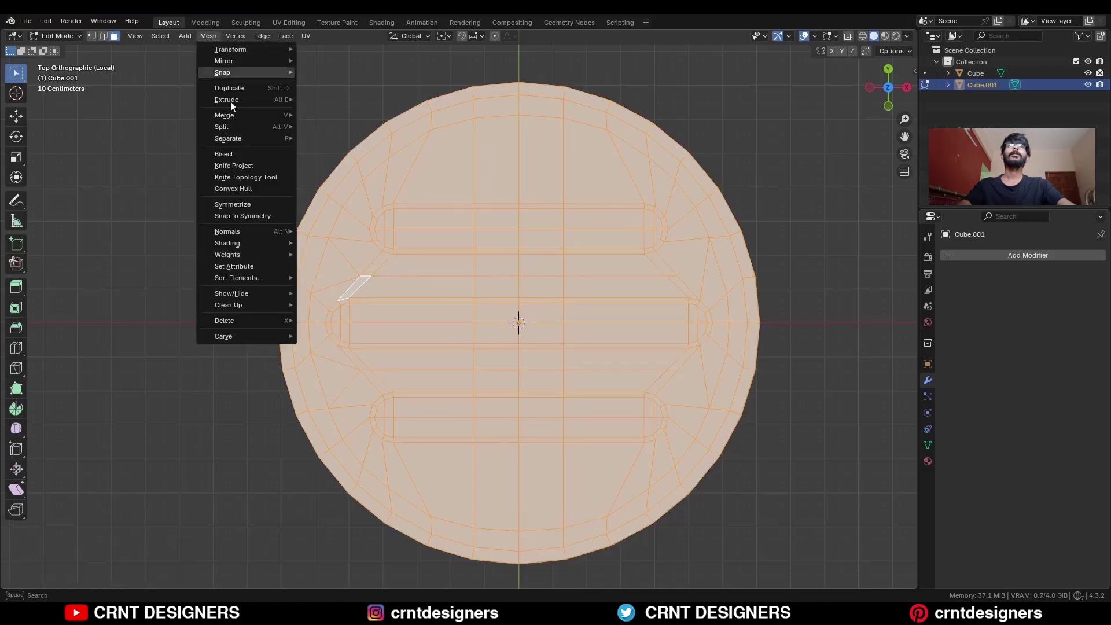
{"action": "left_click", "coordinate": [233, 205]}
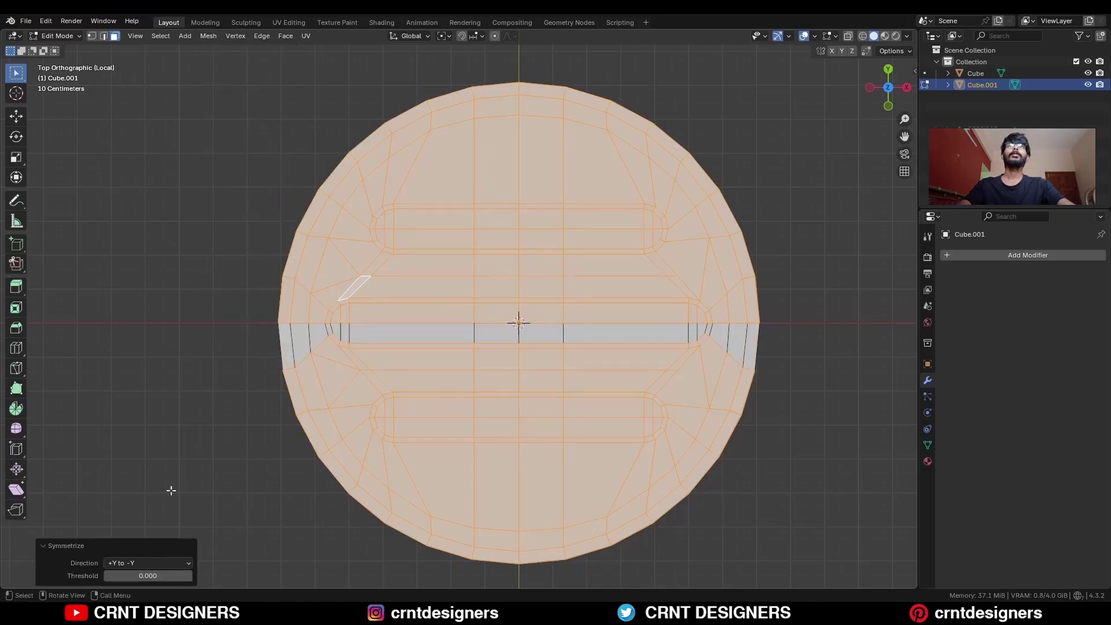
{"action": "left_click", "coordinate": [166, 560]}
{"action": "left_click", "coordinate": [164, 501]}
{"action": "left_click", "coordinate": [214, 341]}
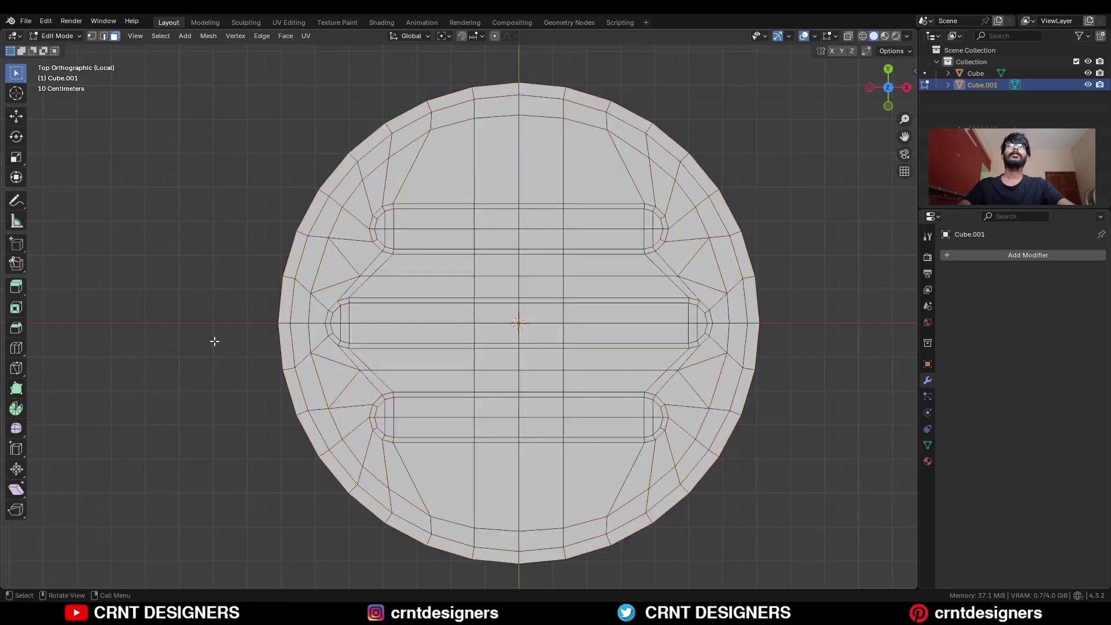
{"action": "left_click", "coordinate": [357, 220], "text": "alt"}
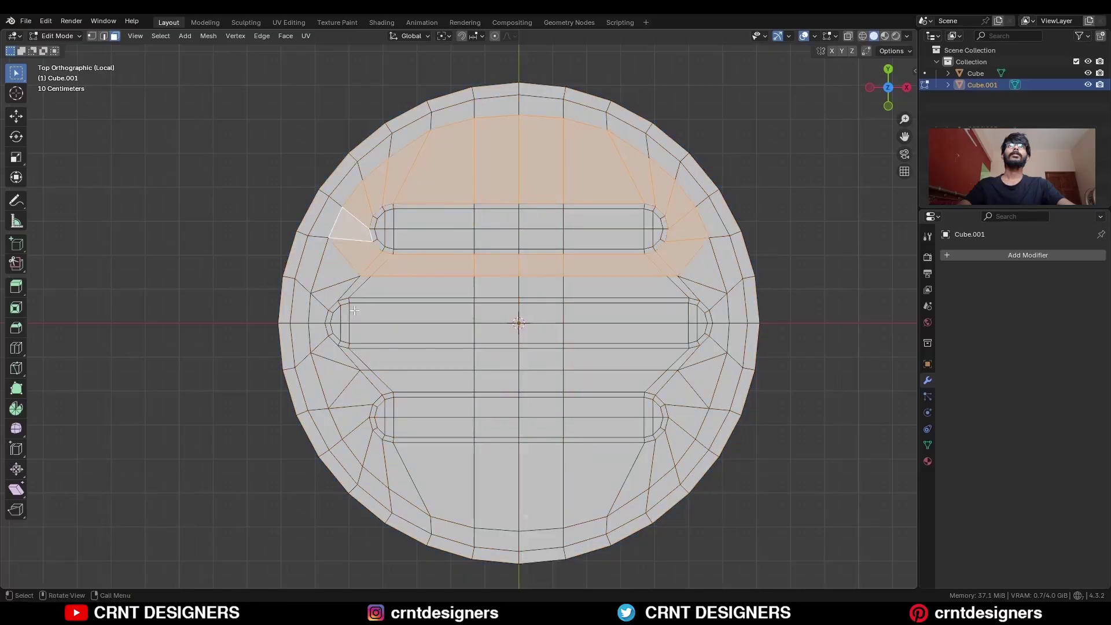
{"action": "left_click", "coordinate": [368, 291], "text": "alt"}
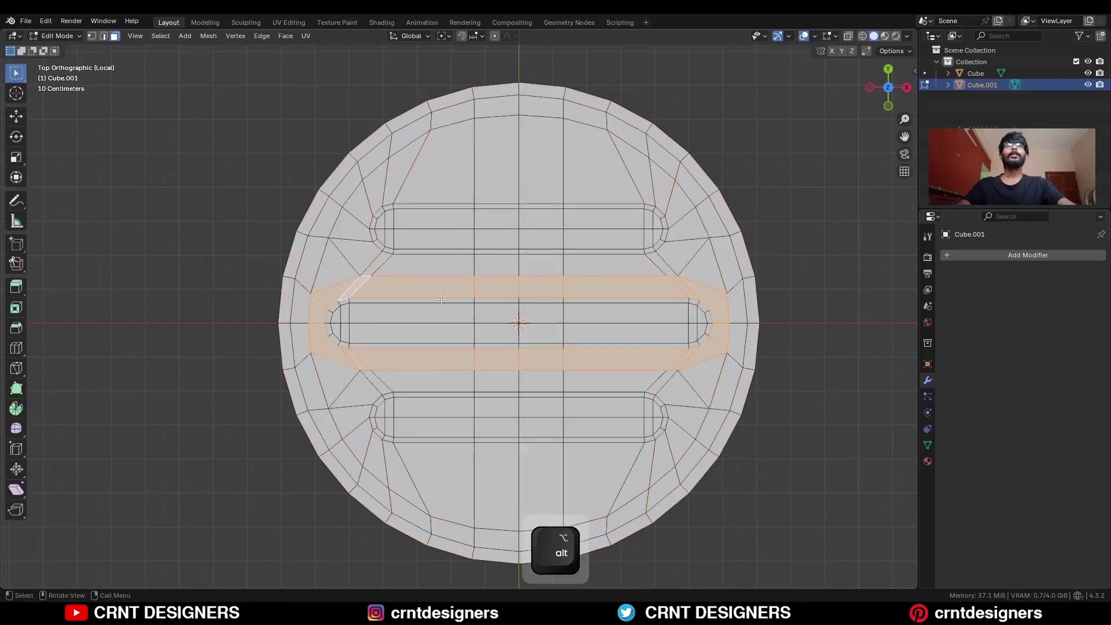
{"action": "left_click", "coordinate": [368, 381], "text": "alt"}
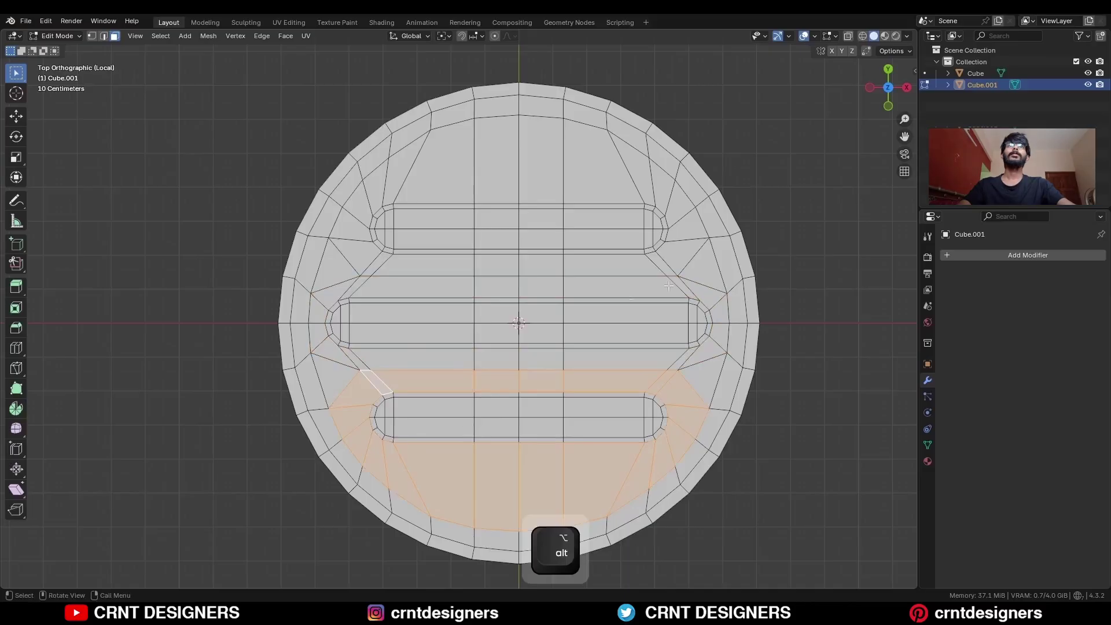
{"action": "left_click", "coordinate": [796, 225]}
Move the vertical edge line crossing the slots left of center outward by about 0.082 m along -X
{"action": "key", "text": "2"}
{"action": "left_click_drag", "start_coordinate": [447, 169], "coordinate": [485, 449]}
{"action": "key", "text": "g"}
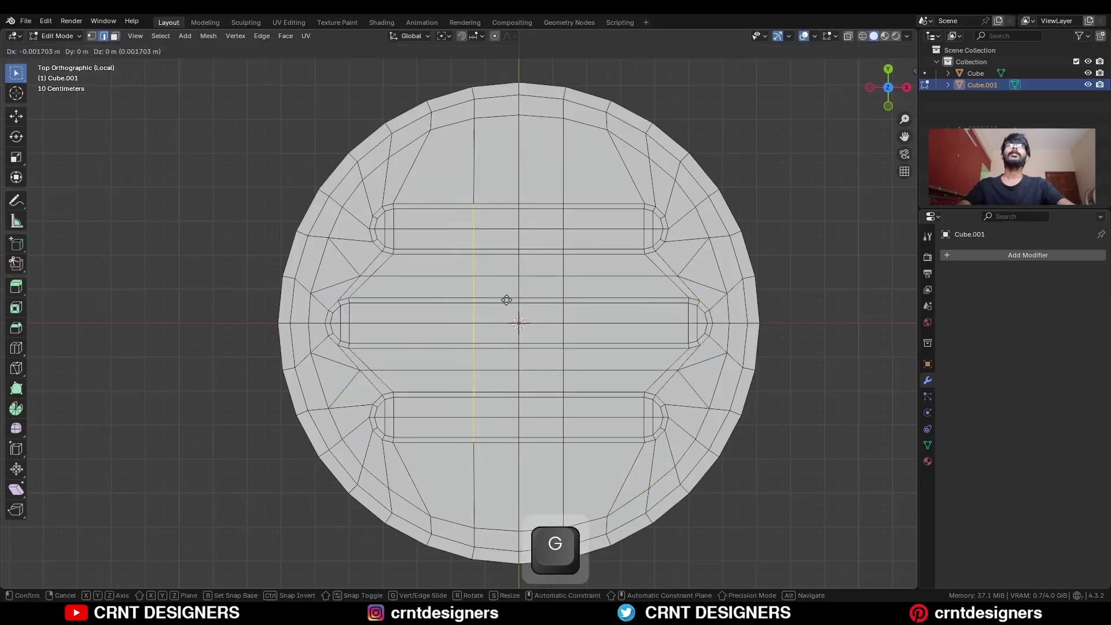
{"action": "key", "text": "x"}
{"action": "left_click", "coordinate": [478, 309]}
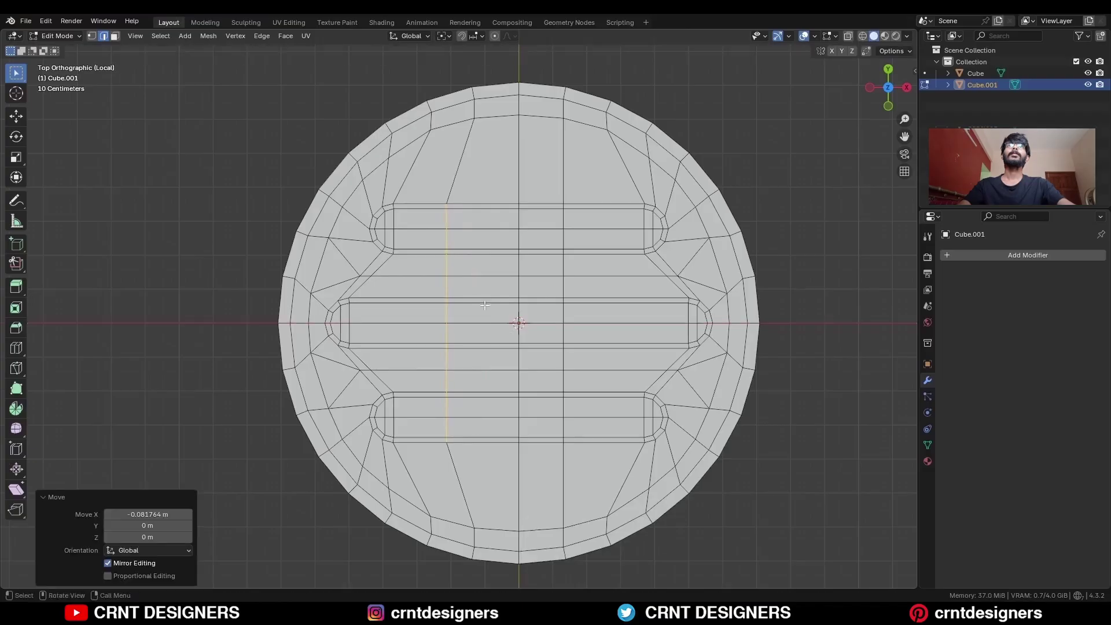
{"action": "left_click", "coordinate": [336, 140]}
Symmetrize the disc from -X to +X to mirror the shifted vertical edge line
{"action": "scroll", "coordinate": [498, 315], "scroll_direction": "down", "scroll_amount": 3}
{"action": "key", "text": "a"}
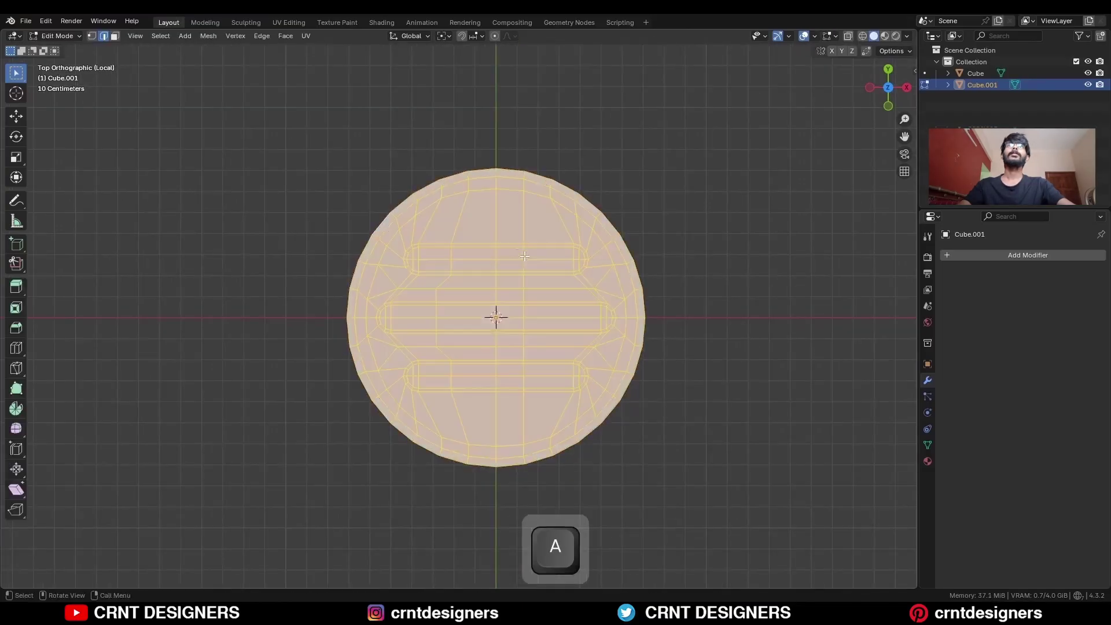
{"action": "left_click", "coordinate": [208, 36]}
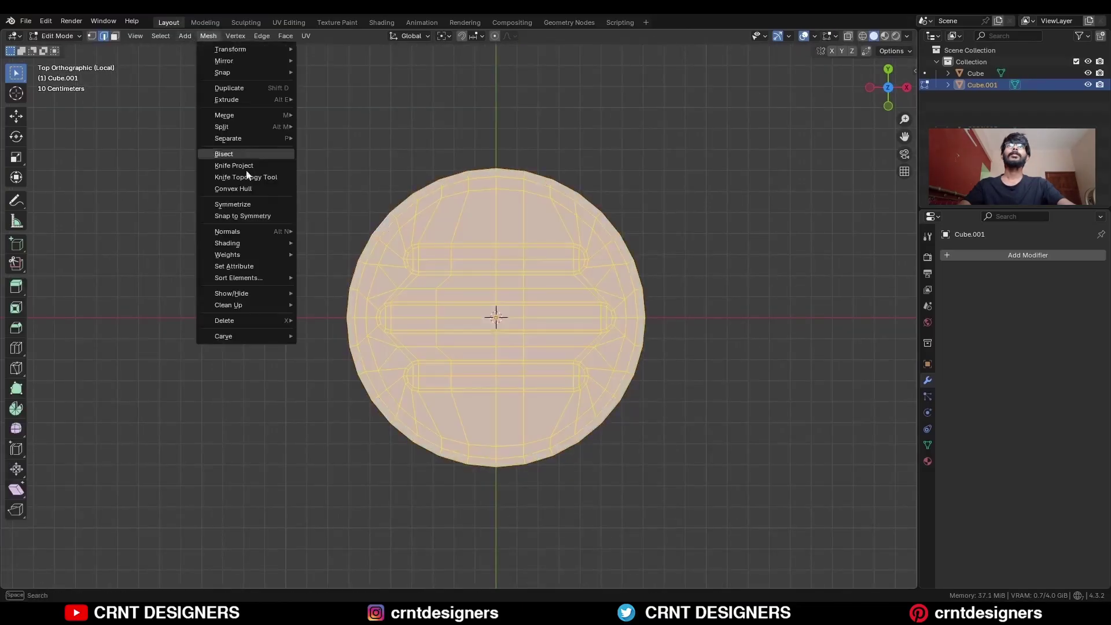
{"action": "left_click", "coordinate": [251, 202]}
{"action": "left_click", "coordinate": [650, 223]}
Exit the isolated view in Object Mode and join the slotted disc to the tray body
{"action": "key", "text": "Tab"}
{"action": "middle_click_drag", "start_coordinate": [575, 317], "coordinate": [595, 302]}
{"action": "key", "text": "slash"}
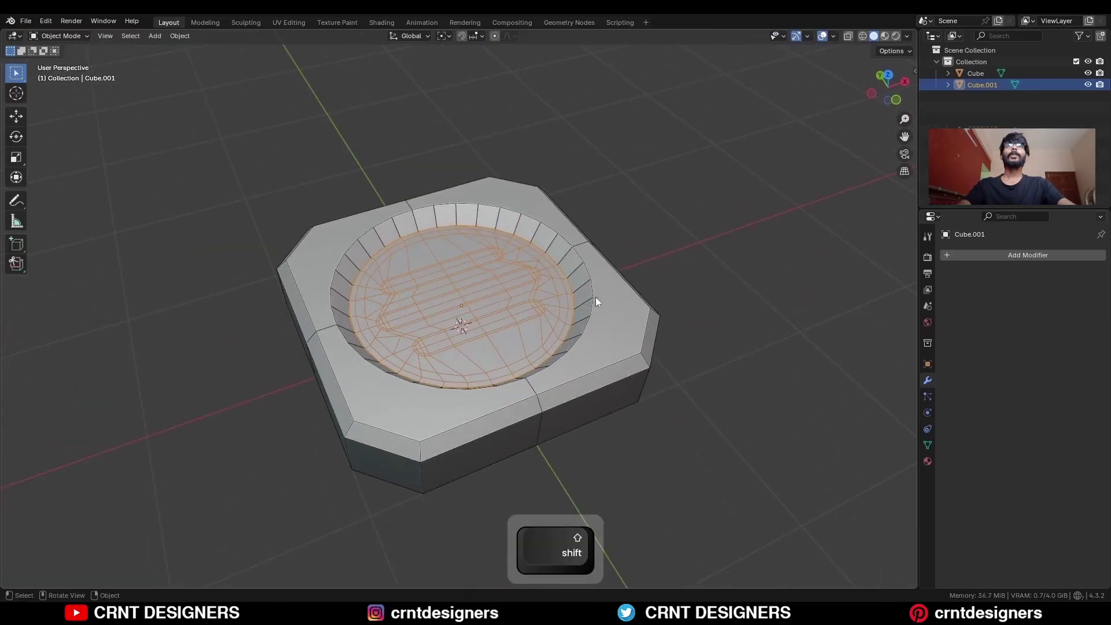
{"action": "left_click", "coordinate": [603, 275], "text": "shift"}
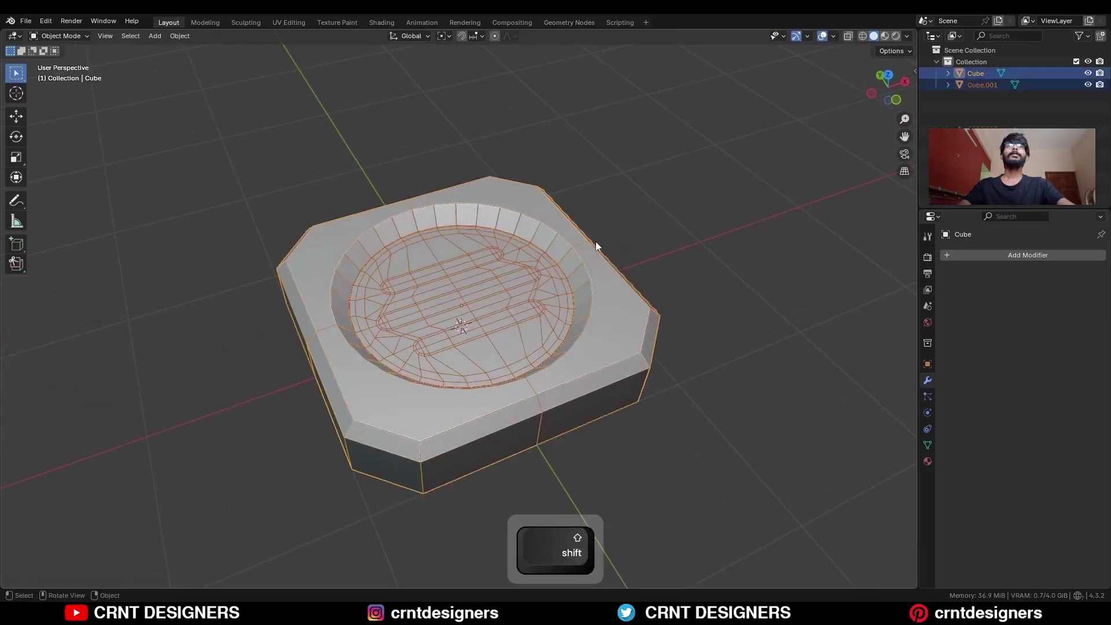
{"action": "right_click", "coordinate": [646, 205]}
{"action": "left_click", "coordinate": [635, 202]}
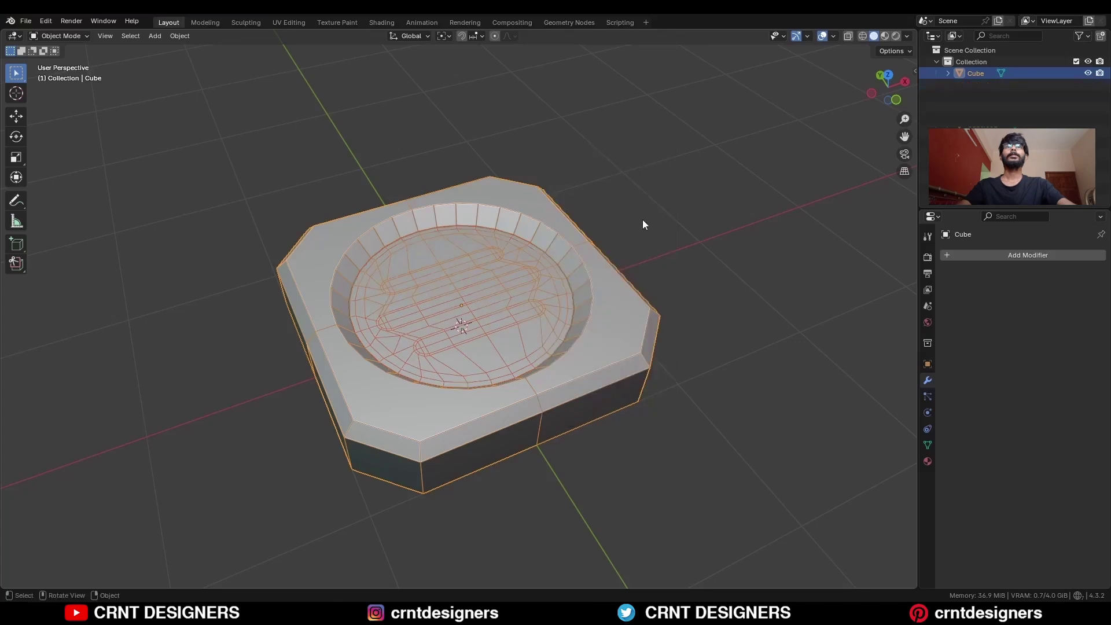
Merge all vertices of the joined tray by distance, using 0.0001 m
{"action": "key", "text": "Tab"}
{"action": "key", "text": "a"}
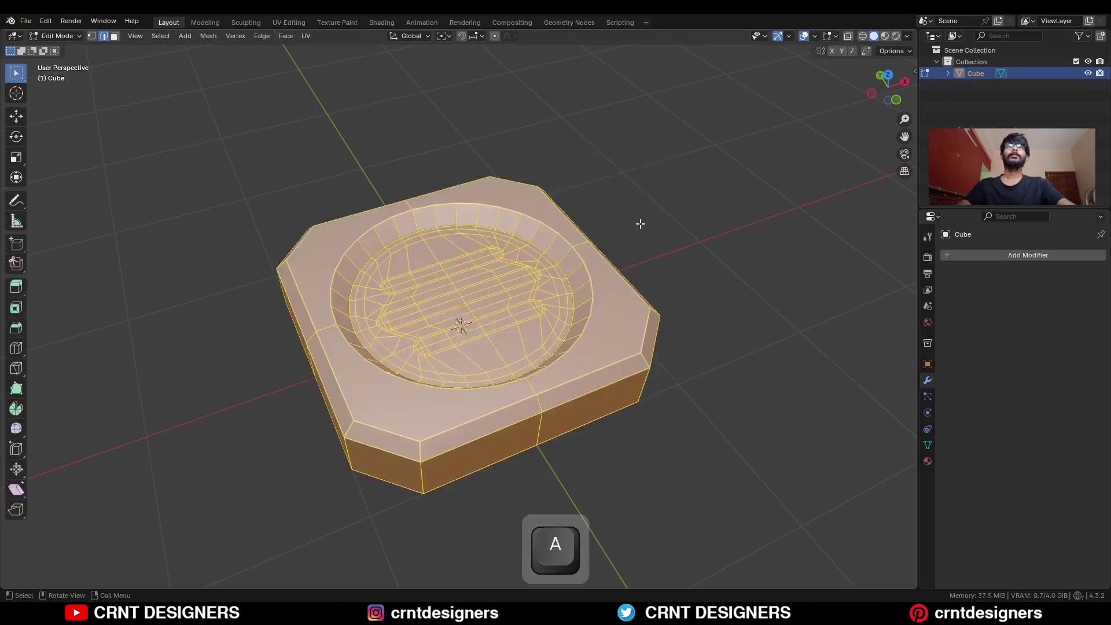
{"action": "key", "text": "m"}
{"action": "left_click", "coordinate": [634, 224]}
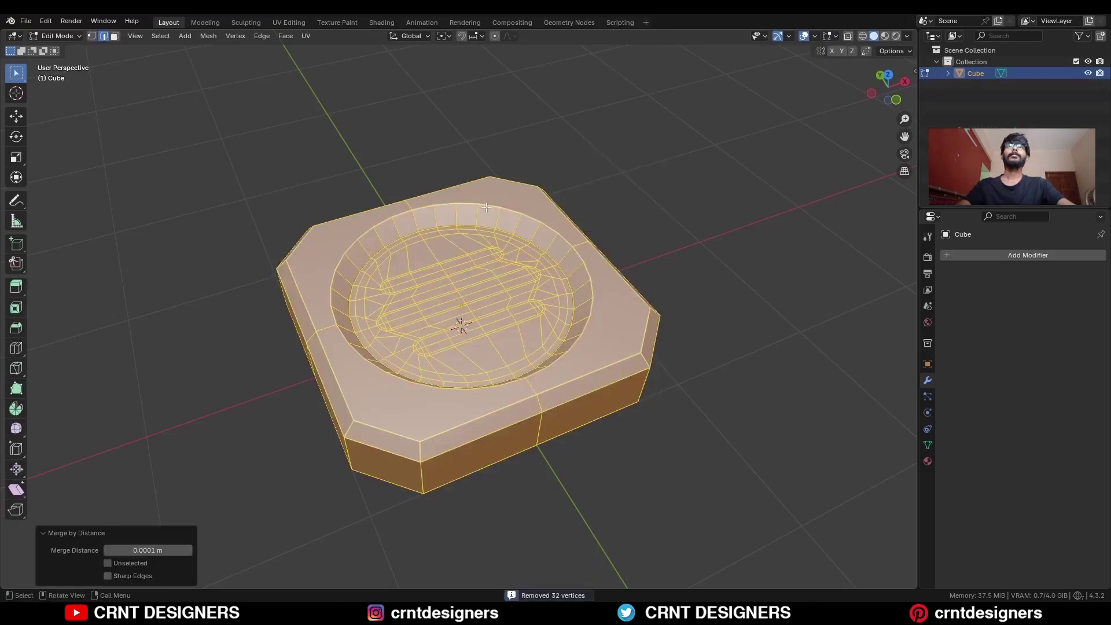
{"action": "left_click", "coordinate": [622, 292]}
Bevel the upper rim loop and the lower rim loop of the round recess wall with a narrow width
{"action": "middle_click_drag", "start_coordinate": [622, 293], "coordinate": [649, 286], "text": "ctrl"}
{"action": "key", "text": "Tab"}
{"action": "key", "text": "Tab"}
{"action": "left_click", "coordinate": [649, 285], "text": "alt"}
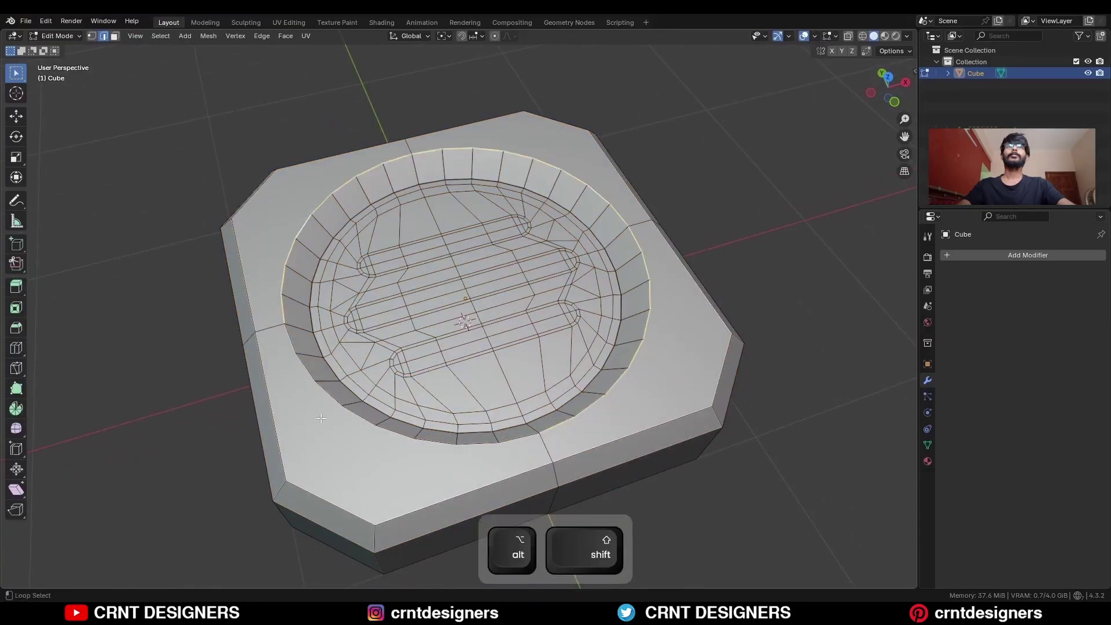
{"action": "left_click", "coordinate": [615, 353], "text": "alt+shift"}
{"action": "key", "text": "ctrl+b"}
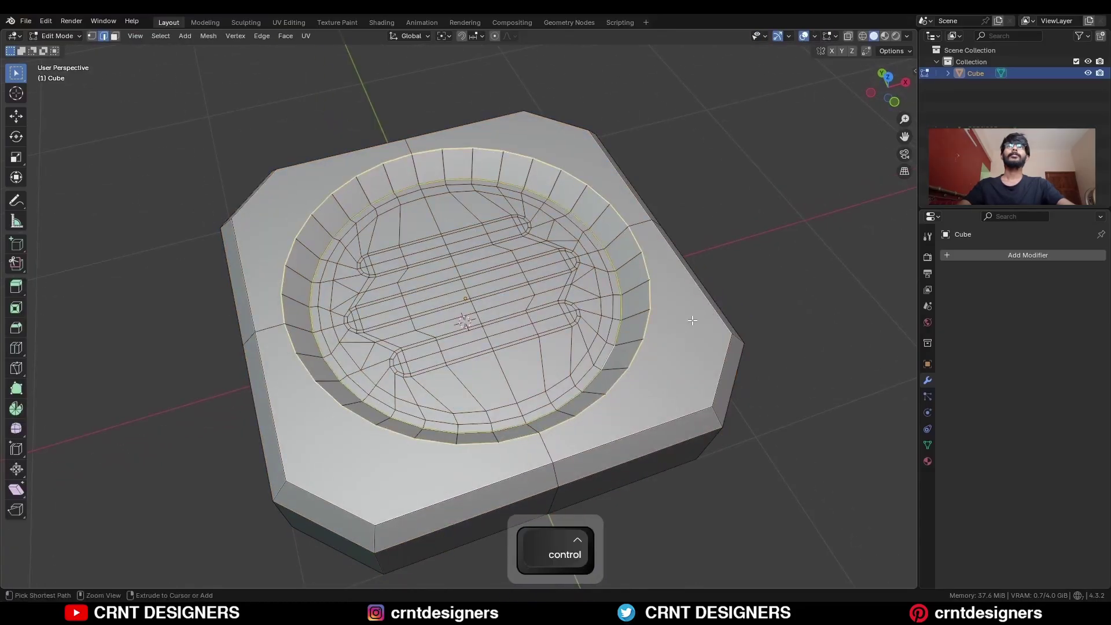
{"action": "left_click", "coordinate": [671, 335]}
{"action": "left_click", "coordinate": [175, 403]}
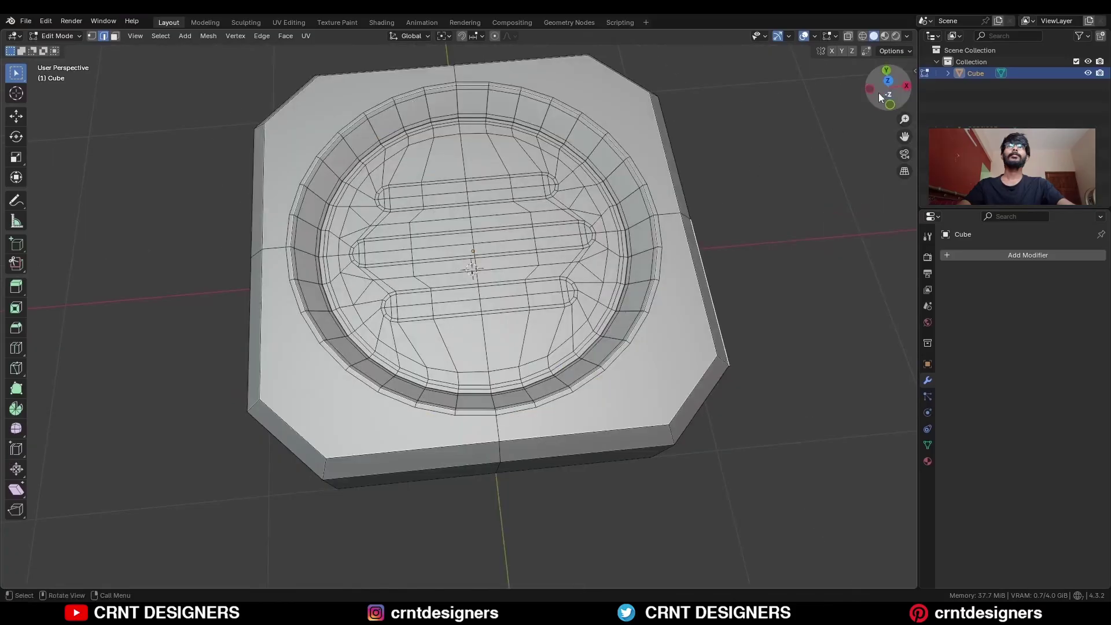
Bevel the tray's outer top, chamfer, bottom and corner edge loops together with 0.02 m width, 2 segments and a shape of 1
{"action": "left_click", "coordinate": [885, 80]}
{"action": "middle_click_drag", "start_coordinate": [607, 145], "coordinate": [605, 225], "text": "ctrl"}
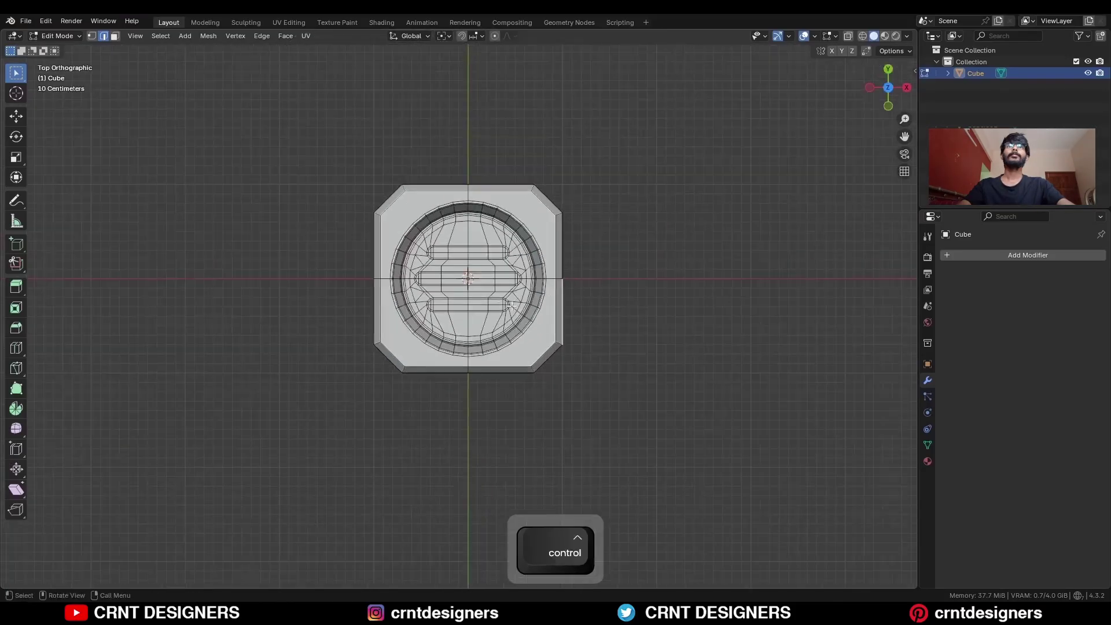
{"action": "scroll", "coordinate": [548, 236], "scroll_direction": "up", "scroll_amount": 4}
{"action": "middle_click_drag", "start_coordinate": [723, 203], "coordinate": [619, 266]}
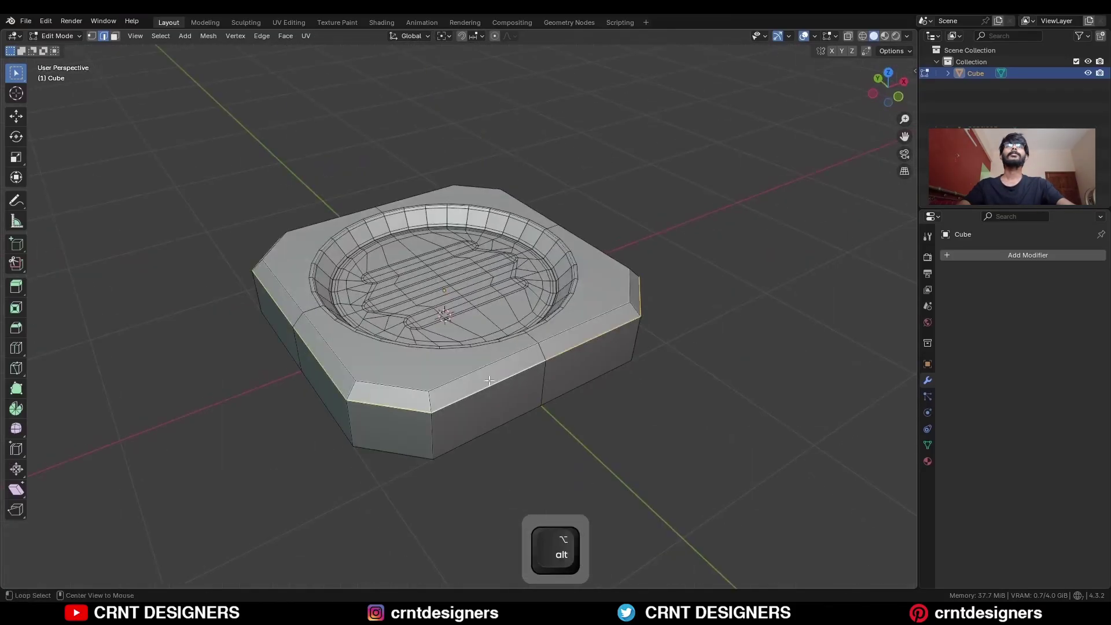
{"action": "left_click", "coordinate": [619, 266], "text": "alt+shift"}
{"action": "middle_click_drag", "start_coordinate": [625, 342], "coordinate": [560, 260], "text": "shift"}
{"action": "left_click", "coordinate": [714, 362], "text": "alt+shift"}
{"action": "left_click", "coordinate": [687, 446], "text": "alt+shift"}
{"action": "left_click", "coordinate": [506, 387], "text": "alt+shift"}
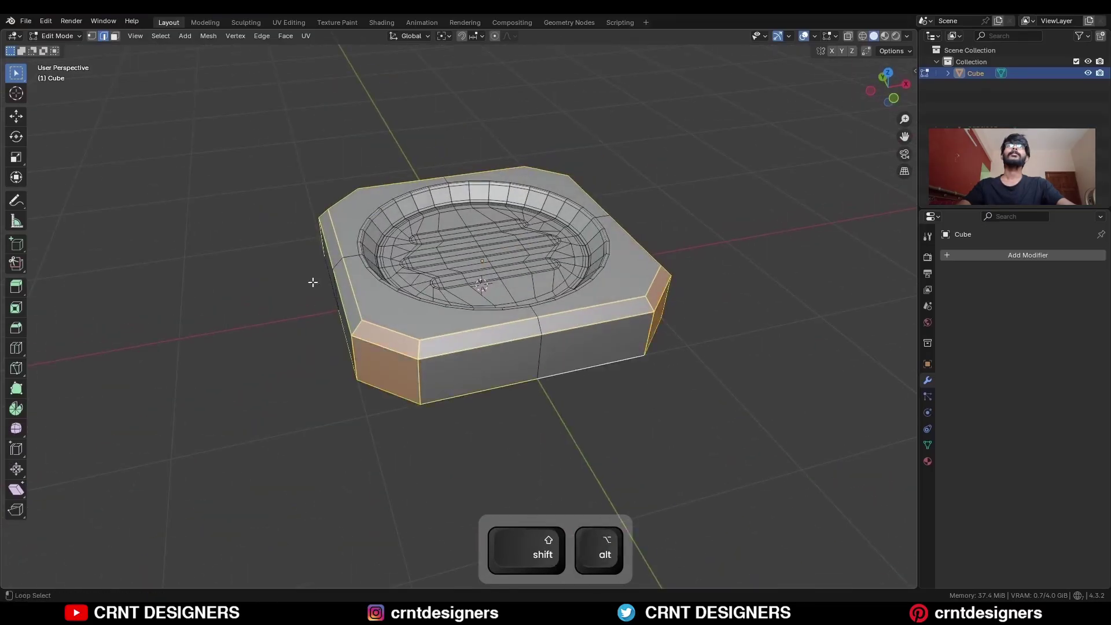
{"action": "middle_click_drag", "start_coordinate": [312, 283], "coordinate": [664, 283]}
{"action": "key", "text": "ctrl+b"}
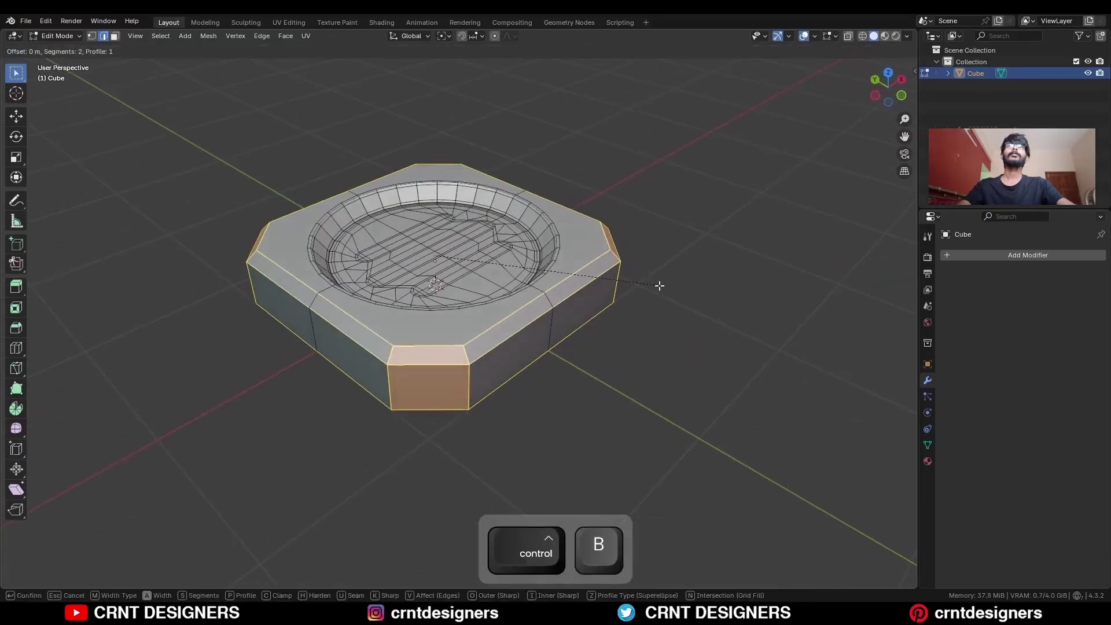
{"action": "left_click", "coordinate": [657, 286]}
{"action": "middle_click_drag", "start_coordinate": [657, 286], "coordinate": [630, 228], "text": "ctrl"}
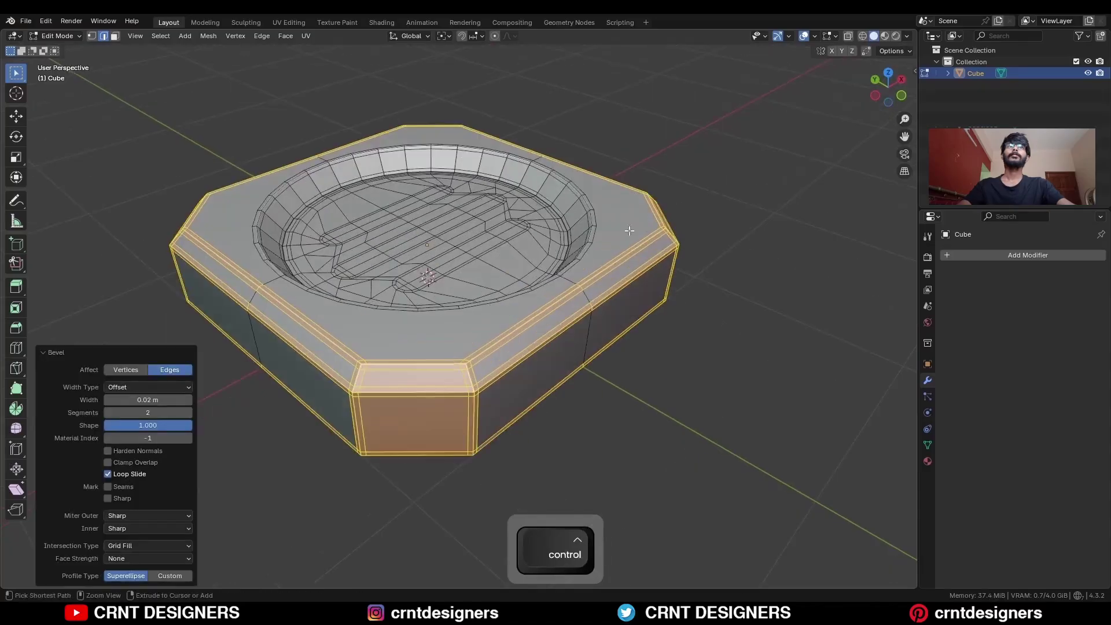
Add one centred loop cut across the +X/-Y corner chamfer and connect that corner's vertices to the recess rim
{"action": "left_click", "coordinate": [672, 223]}
{"action": "key", "text": "KP_7"}
{"action": "left_click", "coordinate": [460, 422]}
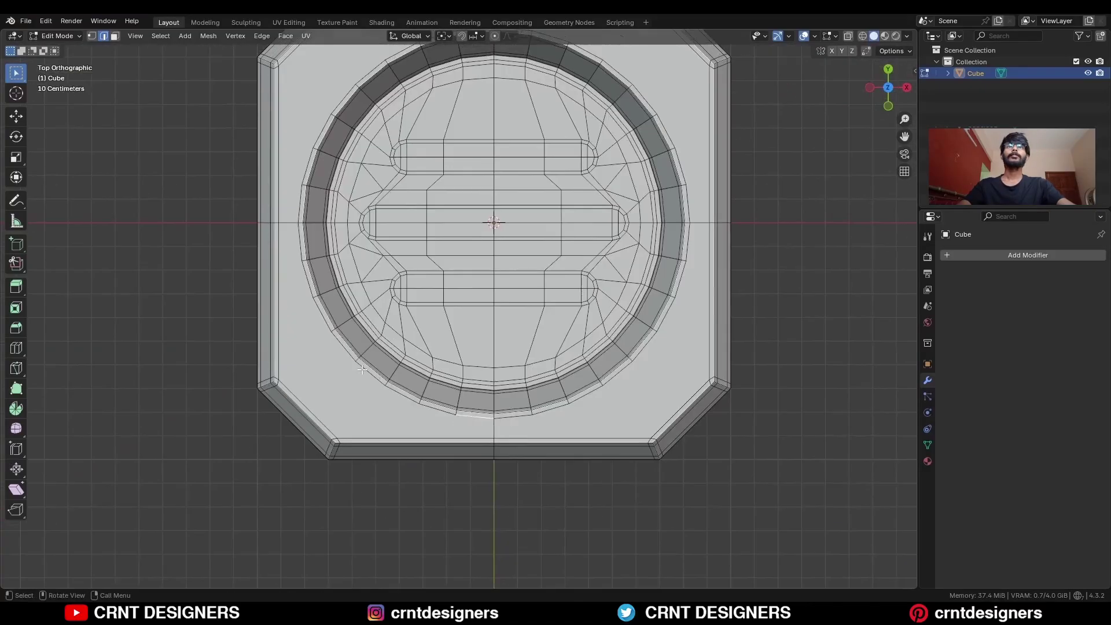
{"action": "key", "text": "ctrl+r"}
{"action": "left_click", "coordinate": [684, 412]}
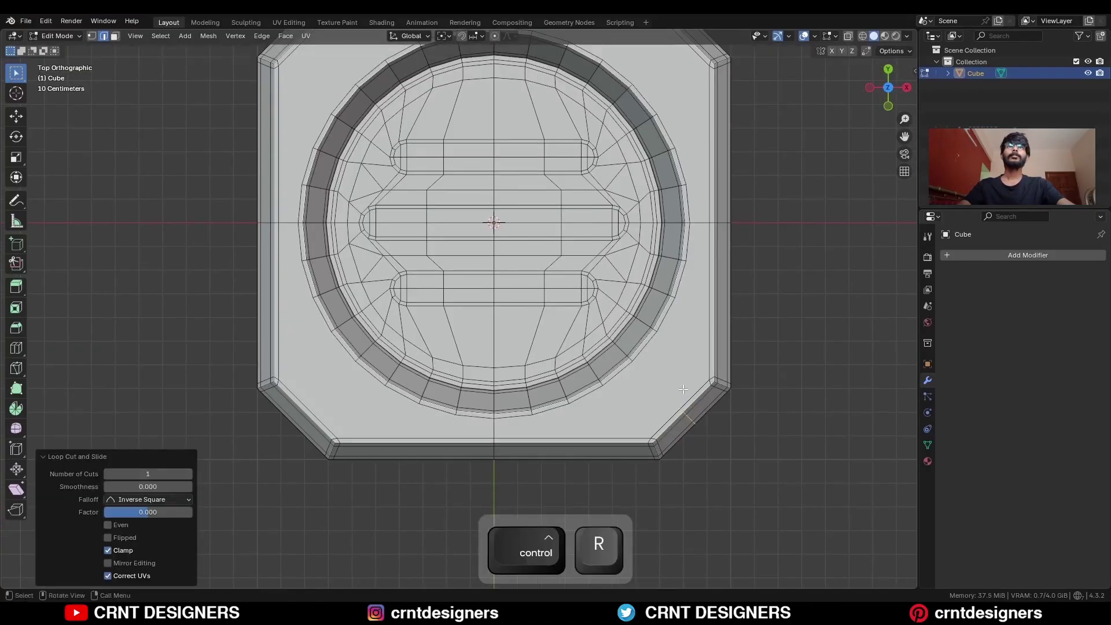
{"action": "key", "text": "1"}
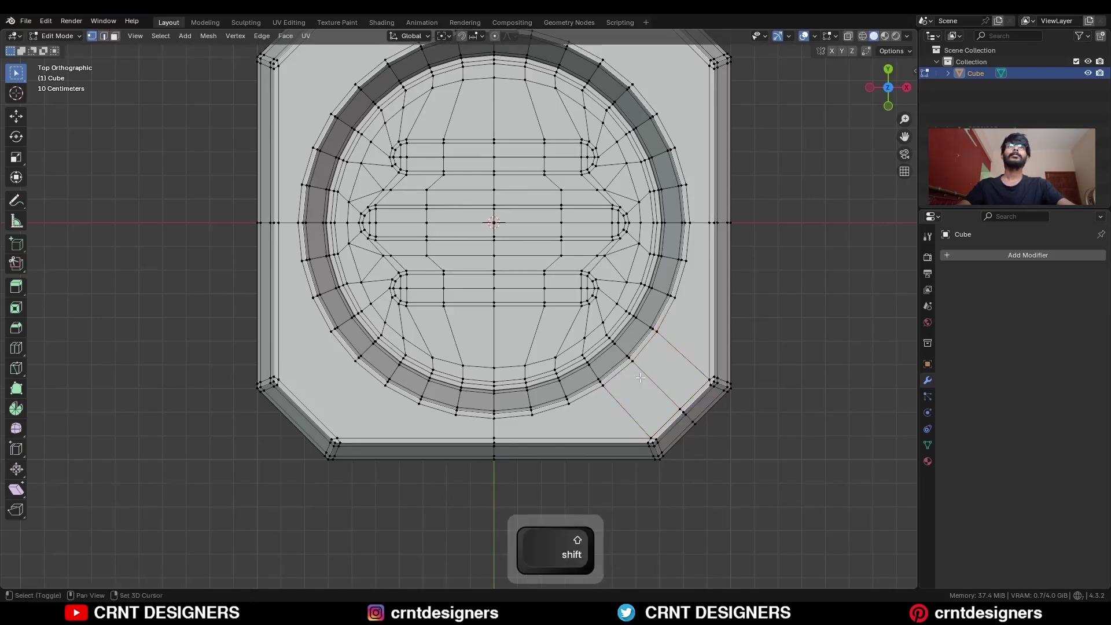
Add two loop cuts on the +X half of the tray's -Y side and connect their vertices to the recess rim
{"action": "middle_click_drag", "start_coordinate": [640, 377], "coordinate": [636, 321], "text": "shift"}
{"action": "key", "text": "ctrl+r"}
{"action": "left_click", "coordinate": [567, 392]}
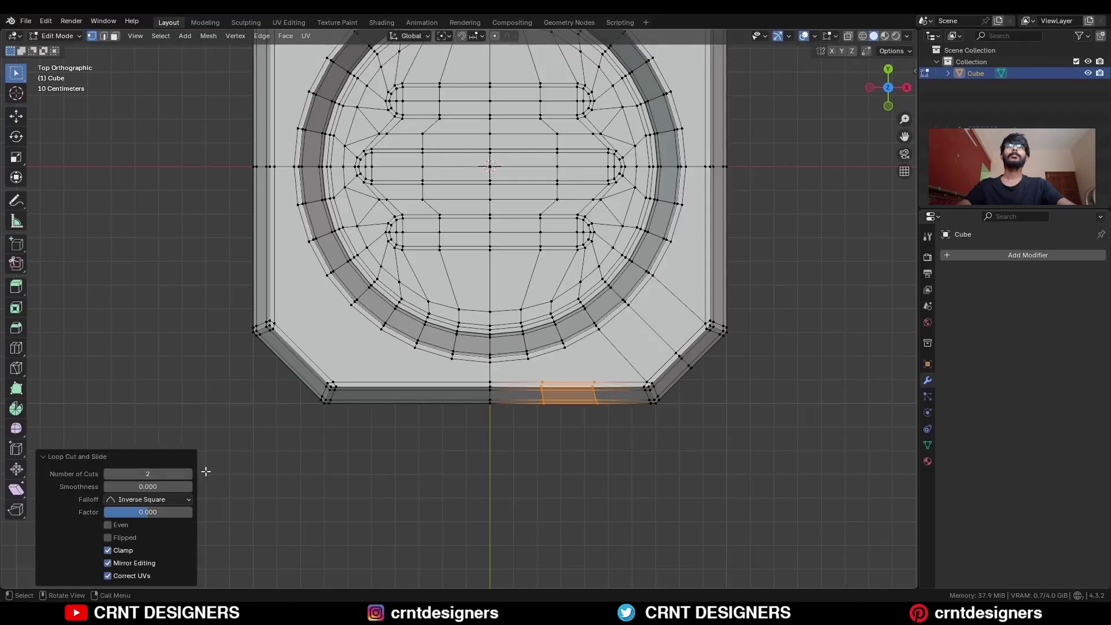
{"action": "left_click", "coordinate": [542, 382]}
{"action": "left_click", "coordinate": [528, 358], "text": "shift"}
{"action": "left_click", "coordinate": [564, 347], "text": "shift"}
{"action": "left_click", "coordinate": [594, 382], "text": "shift"}
{"action": "key", "text": "j"}
Add two loop cuts on the -Y half of the tray's +X side and connect their vertices to the recess rim
{"action": "middle_click_drag", "start_coordinate": [665, 272], "coordinate": [645, 324], "text": "shift"}
{"action": "key", "text": "ctrl+r"}
{"action": "left_click", "coordinate": [692, 286]}
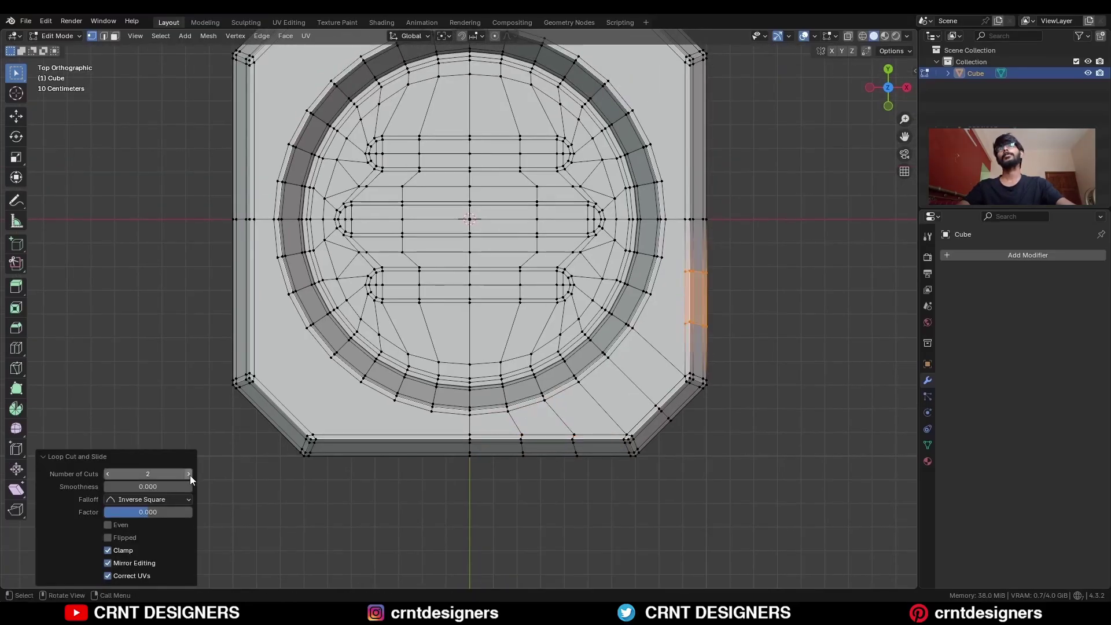
{"action": "left_click", "coordinate": [686, 323]}
{"action": "left_click", "coordinate": [650, 294], "text": "shift"}
{"action": "left_click", "coordinate": [686, 271], "text": "shift"}
{"action": "key", "text": "j"}
Symmetrize the whole mesh from +X to -X to copy the new rim connections to the opposite half
{"action": "middle_click_drag", "start_coordinate": [714, 268], "coordinate": [652, 276], "text": "ctrl"}
{"action": "key", "text": "a"}
{"action": "left_click", "coordinate": [208, 35]}
{"action": "left_click", "coordinate": [223, 216]}
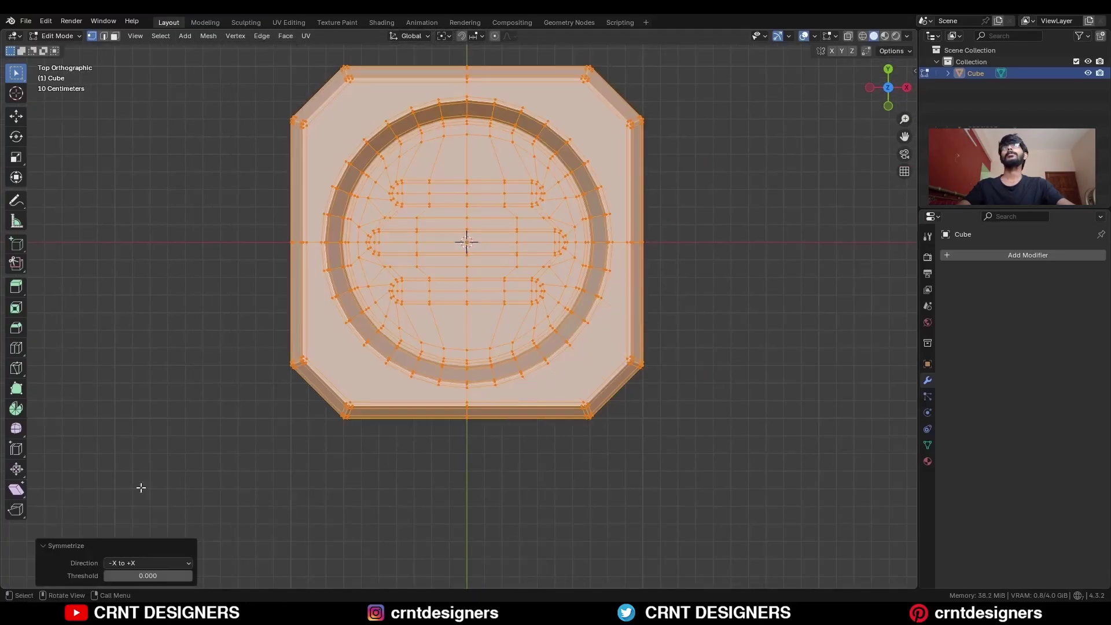
{"action": "left_click", "coordinate": [145, 562]}
{"action": "left_click", "coordinate": [140, 498]}
Symmetrize the whole mesh along Y to copy the connected -Y half onto the +Y half
{"action": "key", "text": "a"}
{"action": "left_click", "coordinate": [207, 36]}
{"action": "left_click", "coordinate": [223, 216]}
{"action": "left_click", "coordinate": [130, 563]}
{"action": "left_click", "coordinate": [131, 512]}
Add a level 2 Subdivision modifier to the tray in Object Mode and shade the tray smooth
{"action": "key", "text": "Tab"}
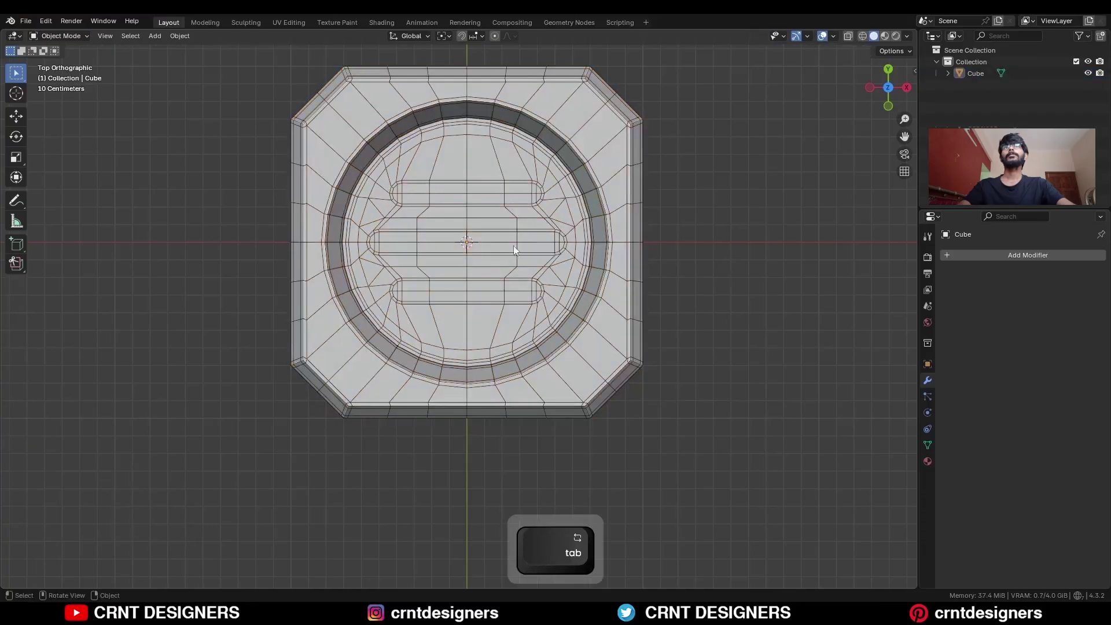
{"action": "middle_click_drag", "start_coordinate": [515, 250], "coordinate": [608, 235]}
{"action": "key", "text": "ctrl+2"}
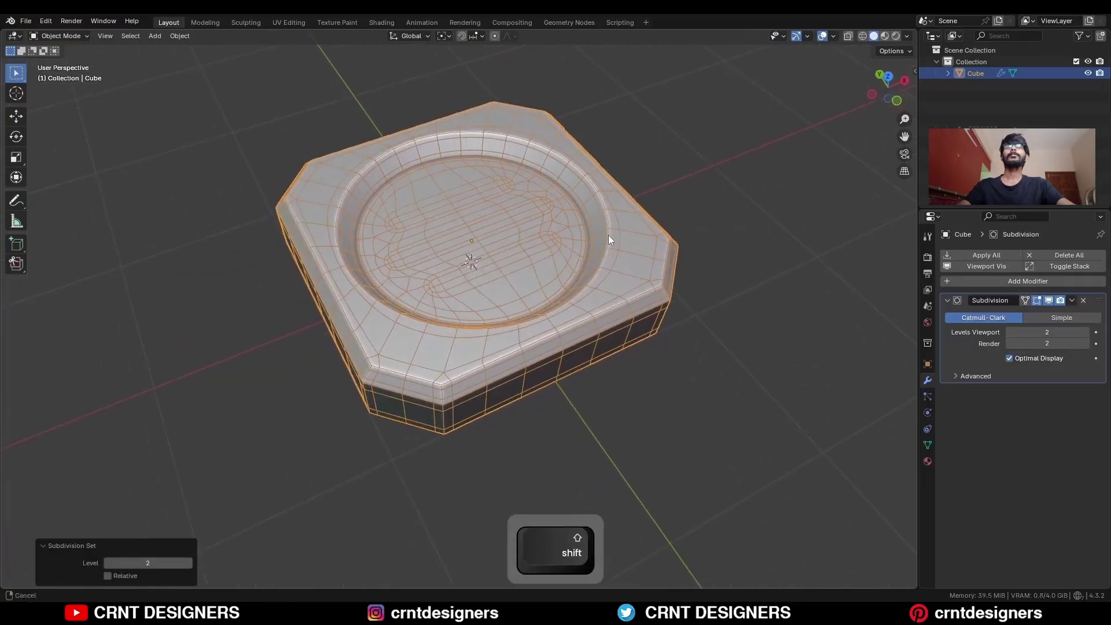
{"action": "key", "text": "shift+alt+z"}
{"action": "right_click", "coordinate": [518, 190]}
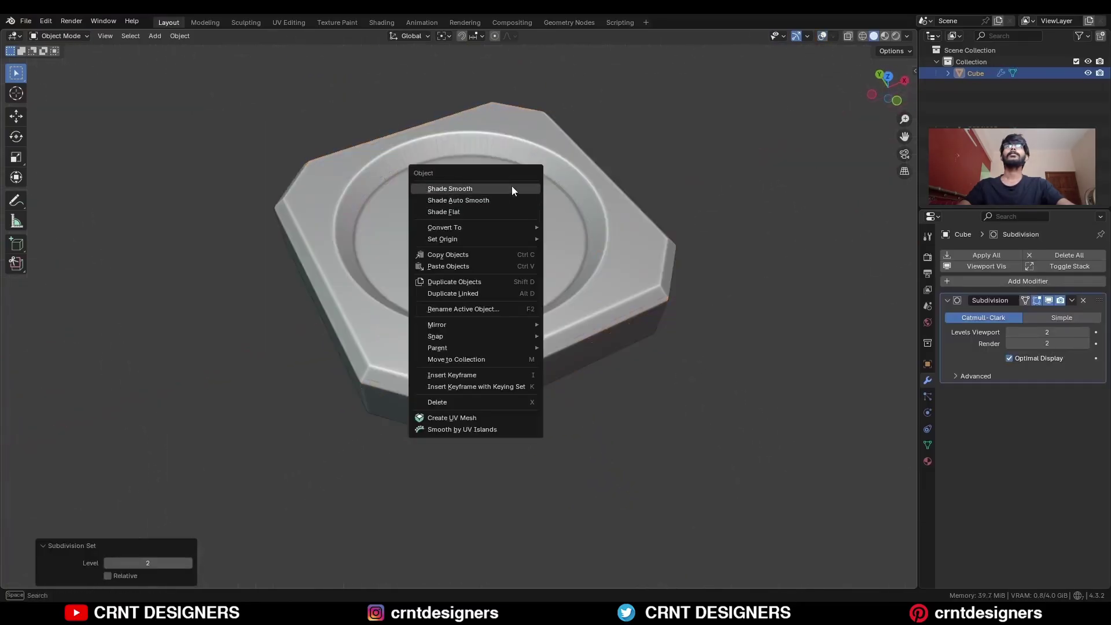
{"action": "left_click", "coordinate": [512, 189]}
{"action": "middle_click_drag", "start_coordinate": [522, 190], "coordinate": [507, 250]}
{"action": "key", "text": "shift+alt+z"}
{"action": "scroll", "coordinate": [512, 252], "scroll_direction": "up", "scroll_amount": 3}
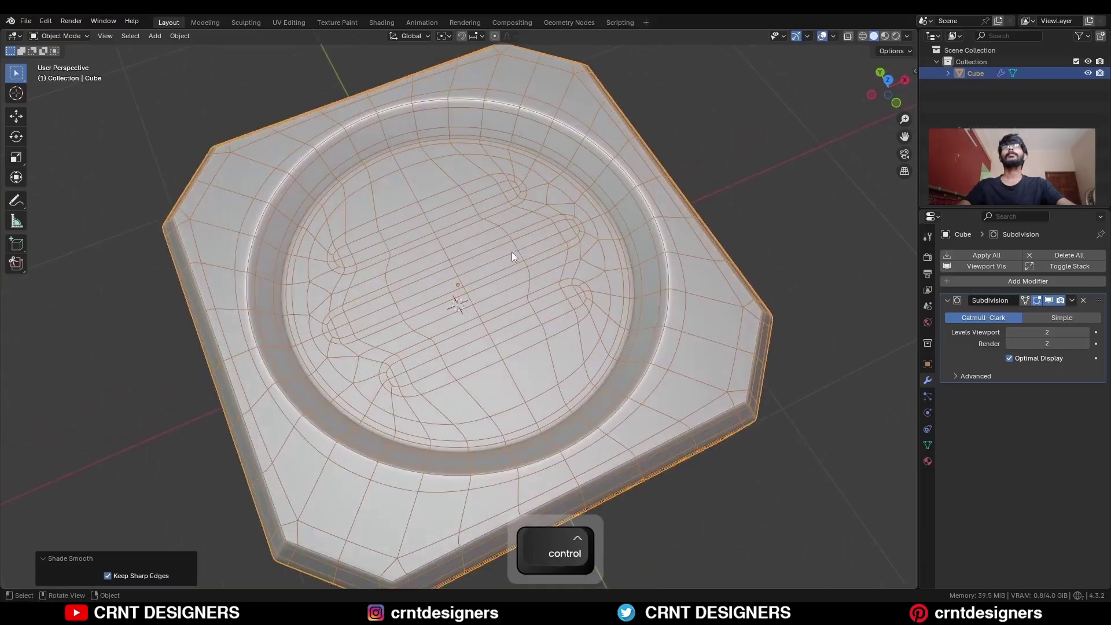
Switch the tray to Edit Mode and turn off the Subdivision modifier's display there
{"action": "key", "text": "Tab"}
{"action": "left_click", "coordinate": [1034, 306]}
{"action": "left_click", "coordinate": [1035, 301]}
Select all faces of the three slots, extrude them down into the recess floor and inset the sunken faces slightly
{"action": "middle_click_drag", "start_coordinate": [417, 174], "coordinate": [381, 199]}
{"action": "key", "text": "3"}
{"action": "left_click", "coordinate": [373, 193]}
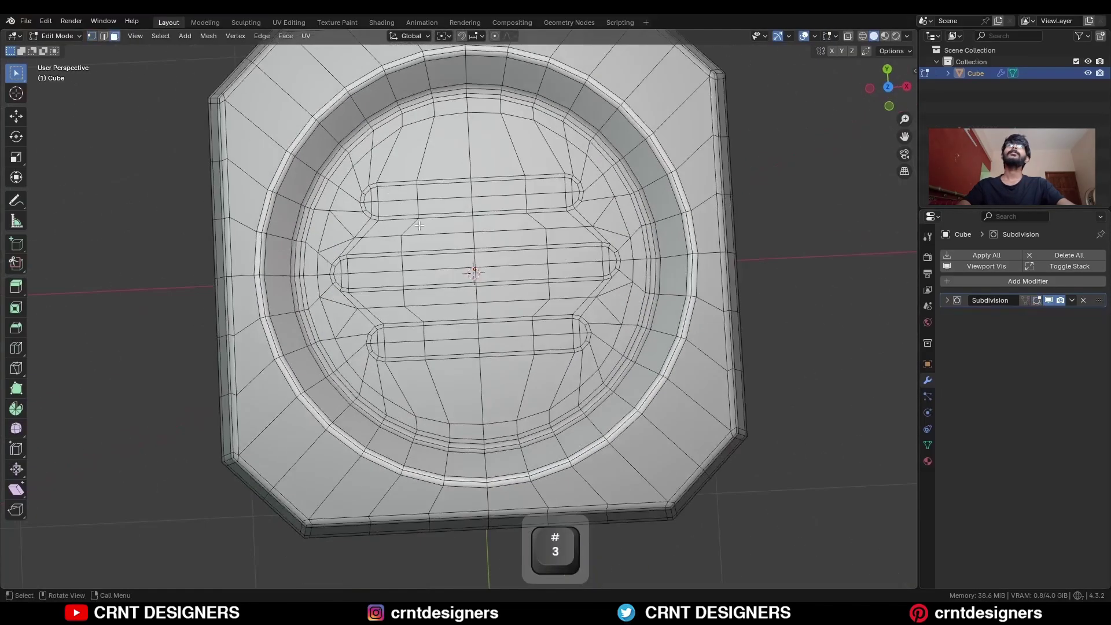
{"action": "left_click", "coordinate": [573, 200], "text": "ctrl+shift"}
{"action": "left_click", "coordinate": [609, 254], "text": "shift"}
{"action": "left_click", "coordinate": [341, 280], "text": "ctrl+shift"}
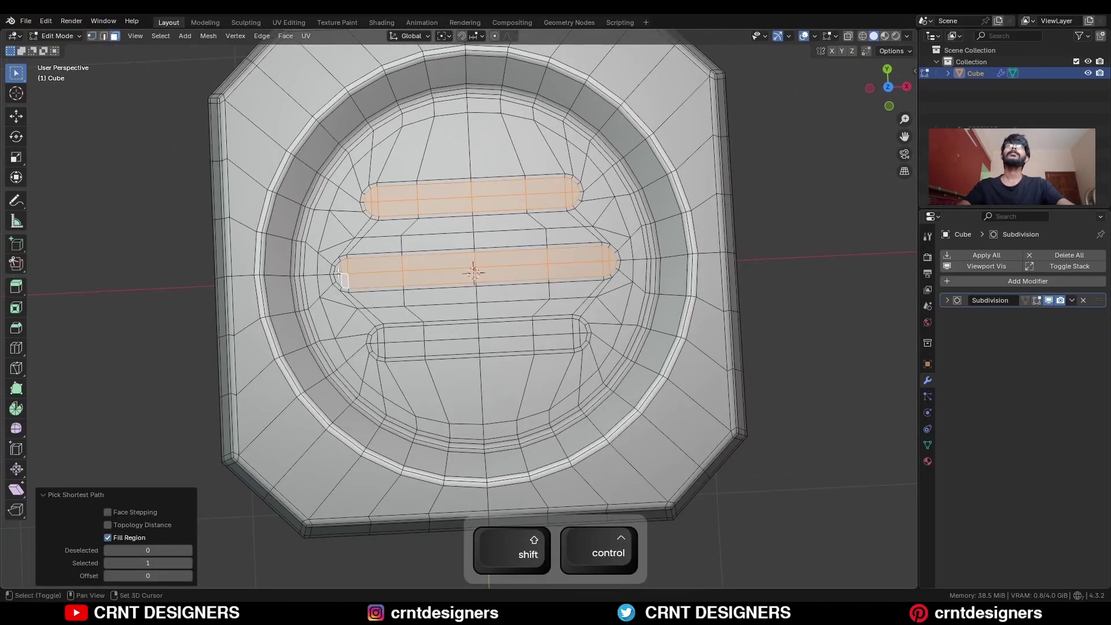
{"action": "left_click", "coordinate": [373, 340], "text": "ctrl+shift"}
{"action": "middle_click_drag", "start_coordinate": [373, 340], "coordinate": [625, 255]}
{"action": "key", "text": "e"}
{"action": "left_click", "coordinate": [608, 291]}
{"action": "key", "text": "i"}
{"action": "left_click", "coordinate": [736, 285]}
Add two supporting loop cuts around the inner walls of each of the three slots and return to Object Mode
{"action": "key", "text": "ctrl+r"}
{"action": "double_click", "coordinate": [570, 321]}
{"action": "middle_click_drag", "start_coordinate": [440, 330], "coordinate": [490, 329]}
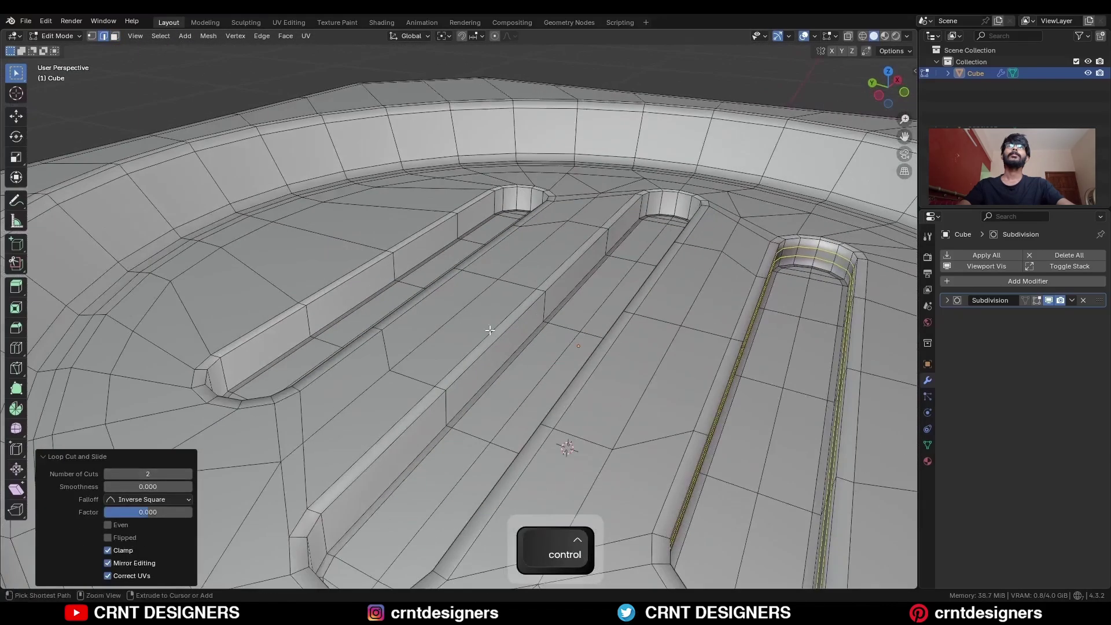
{"action": "key", "text": "ctrl+r"}
{"action": "double_click", "coordinate": [491, 341]}
{"action": "key", "text": "ctrl+r"}
{"action": "key", "text": "Tab"}
Deselect the tray and examine its smoothed surface and topology from several angles with overlays on and off
{"action": "middle_click_drag", "start_coordinate": [443, 221], "coordinate": [478, 272]}
{"action": "middle_click_drag", "start_coordinate": [478, 272], "coordinate": [512, 301], "text": "ctrl"}
{"action": "key", "text": "alt+shift+z"}
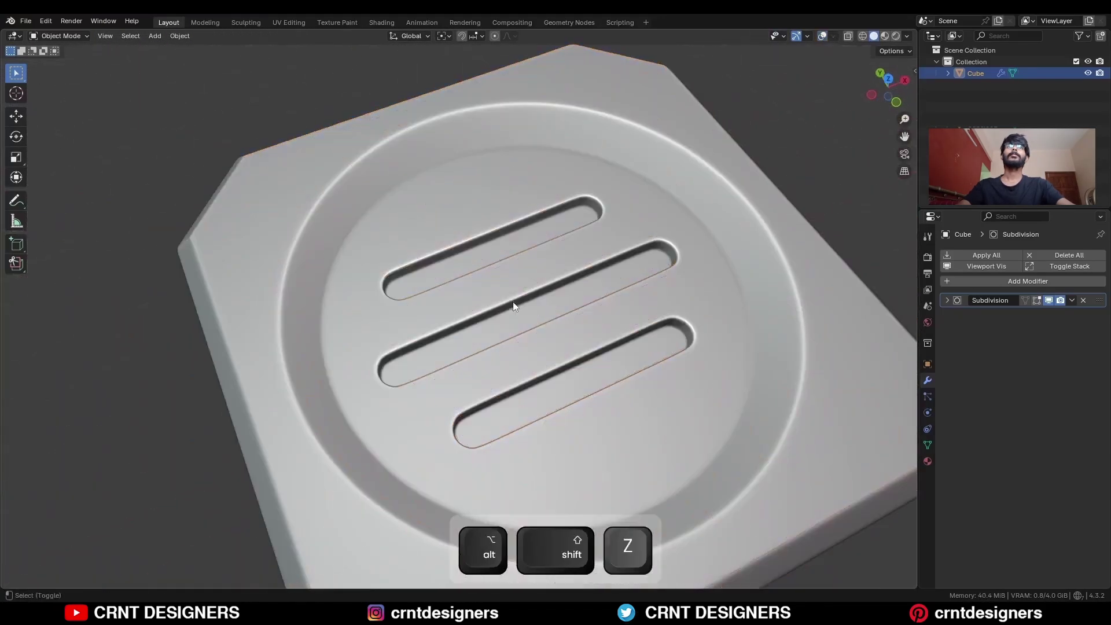
{"action": "middle_click_drag", "start_coordinate": [539, 252], "coordinate": [556, 300], "text": "ctrl"}
{"action": "key", "text": "alt+a"}
{"action": "key", "text": "alt+shift+z"}
{"action": "middle_click_drag", "start_coordinate": [555, 301], "coordinate": [571, 333]}
{"action": "key", "text": "shift+alt+z"}
{"action": "key", "text": "shift+alt+z"}
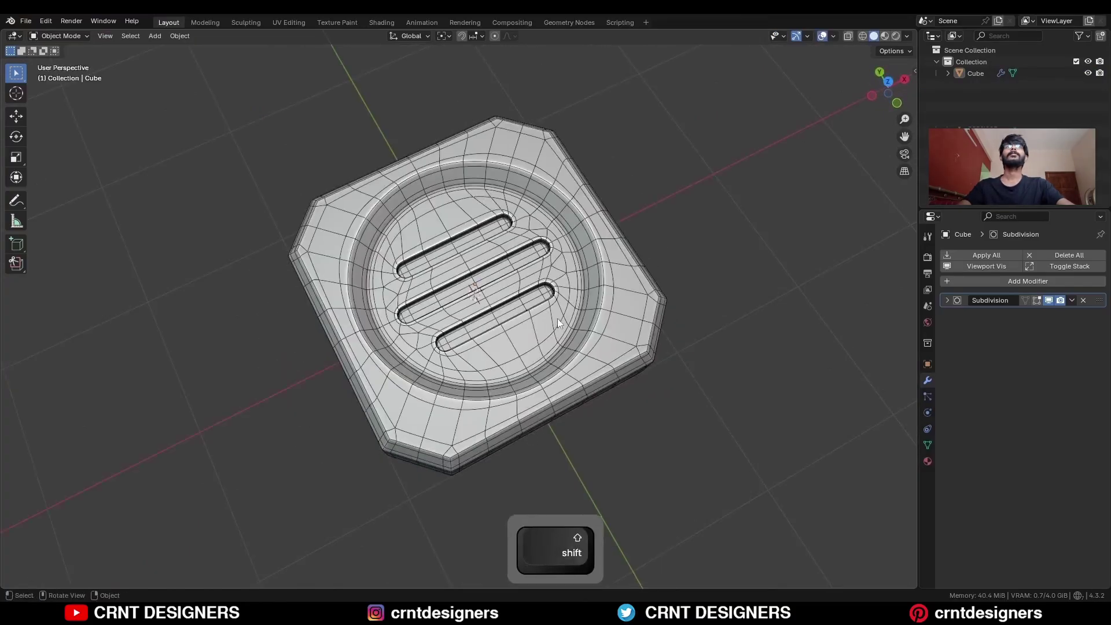
{"action": "key", "text": "shift+alt+z"}
{"action": "left_click", "coordinate": [889, 83]}
{"action": "middle_click_drag", "start_coordinate": [681, 250], "coordinate": [509, 311]}
{"action": "key", "text": "shift+alt+z"}
{"action": "middle_click_drag", "start_coordinate": [597, 274], "coordinate": [621, 296]}
{"action": "key", "text": "shift+alt+z"}
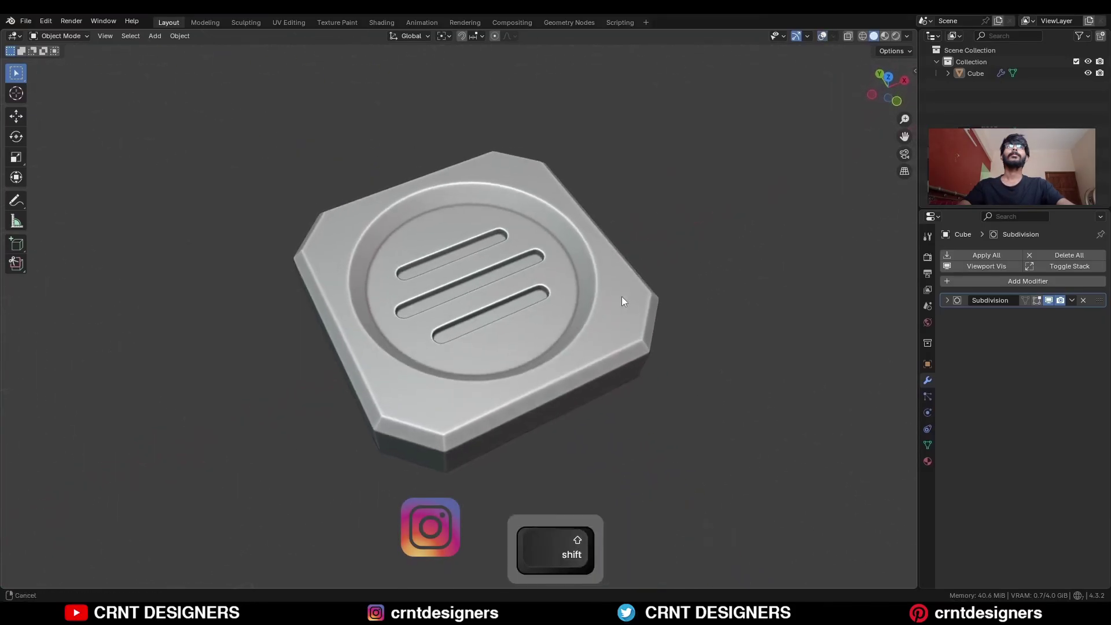